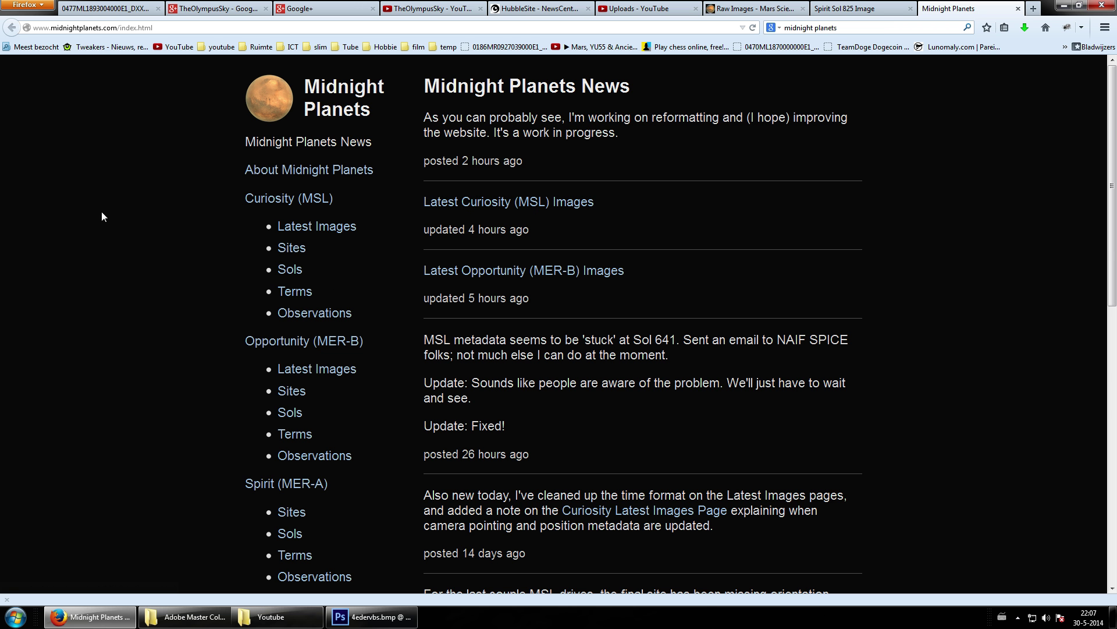
# - Open the latest Curiosity (MSL) images on the Midnight Planets site
pyautogui.scroll(-4, 109, 219)
pyautogui.scroll(3, 117, 224)
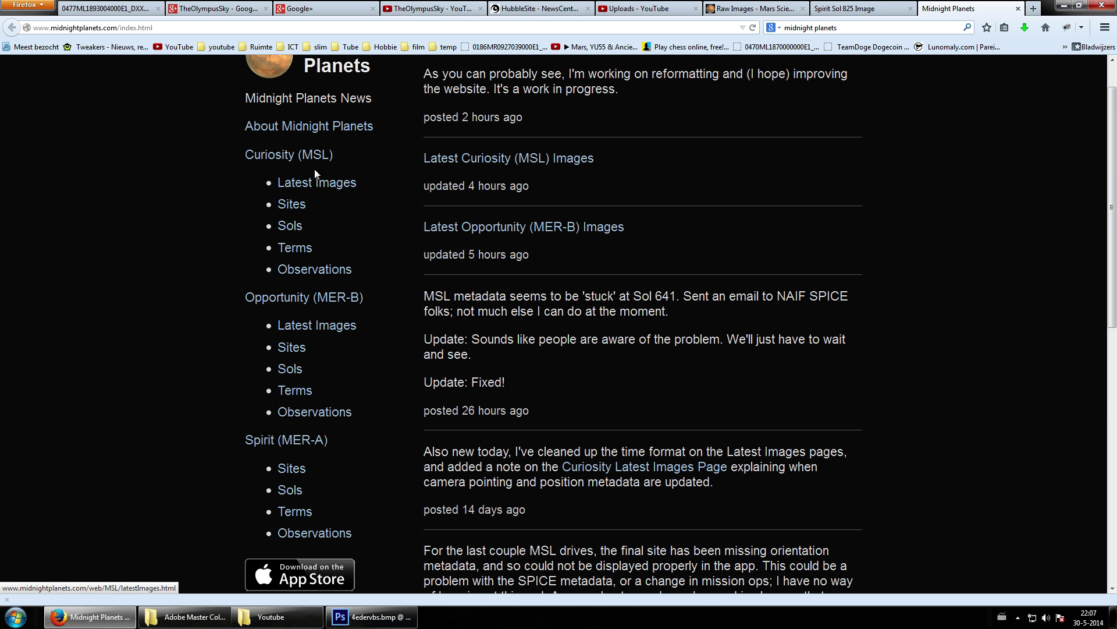
pyautogui.click(317, 183)
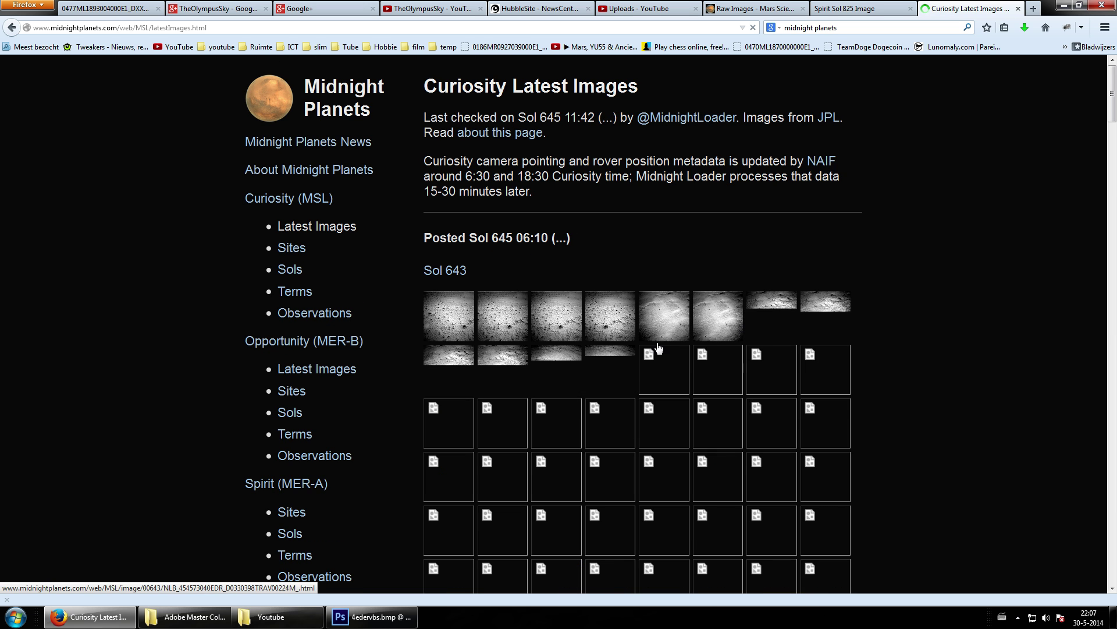
# - View the first Sol 643 Curiosity image and follow it to its source page at JPL
pyautogui.click(439, 320)
pyautogui.scroll(-2, 489, 403)
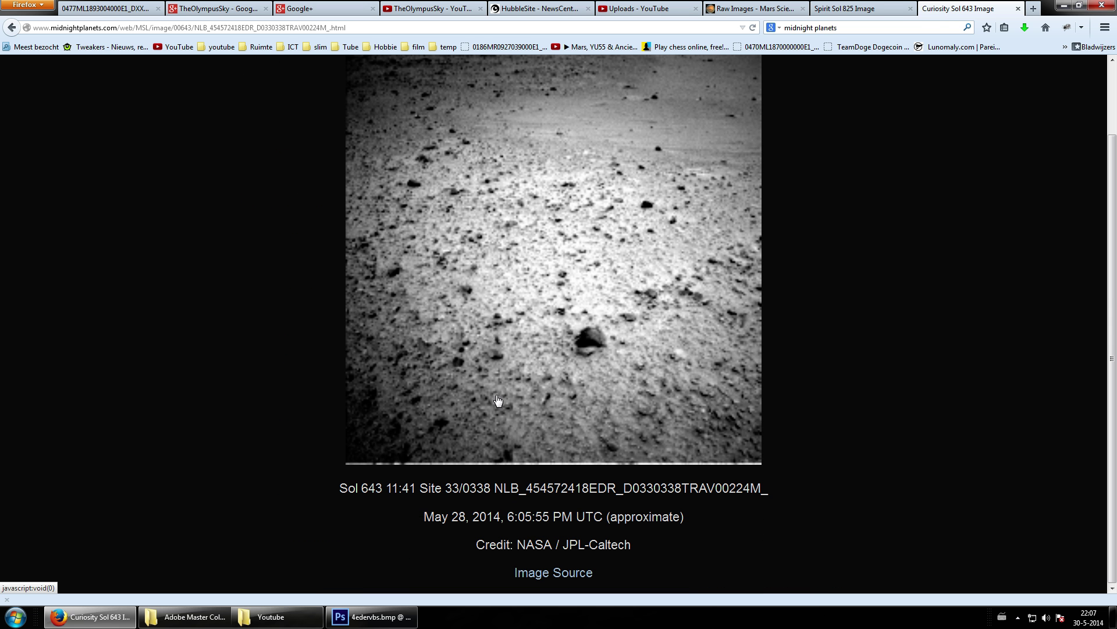
pyautogui.click(562, 575)
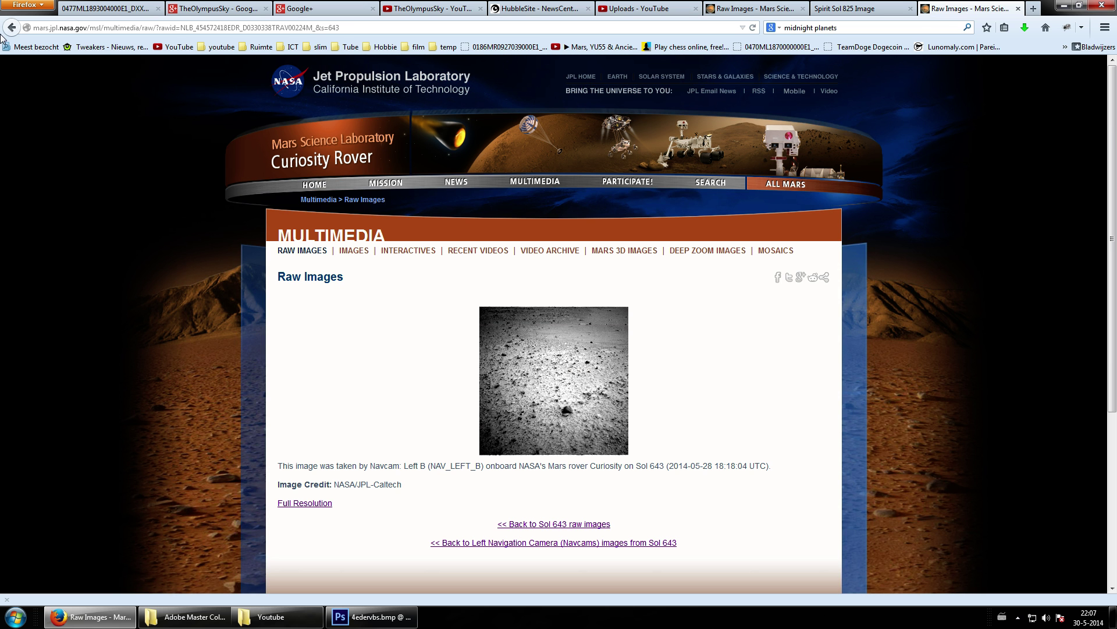
# - Return to the Curiosity Latest Images page and browse the Sol 643 thumbnails
pyautogui.click(11, 27)
pyautogui.click(12, 27)
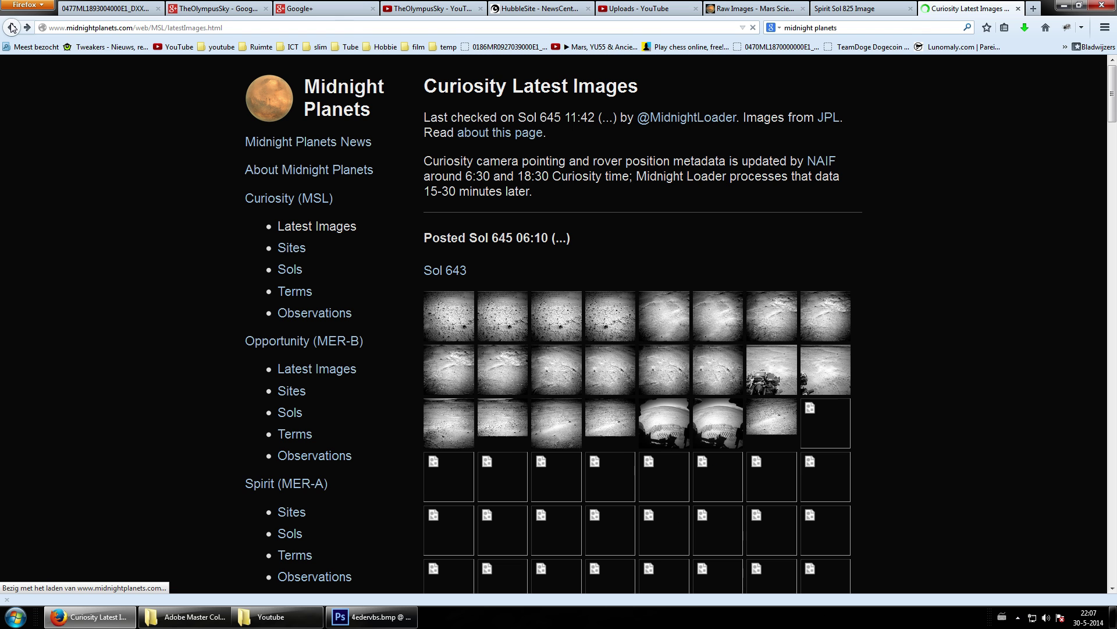
pyautogui.scroll(-4, 237, 291)
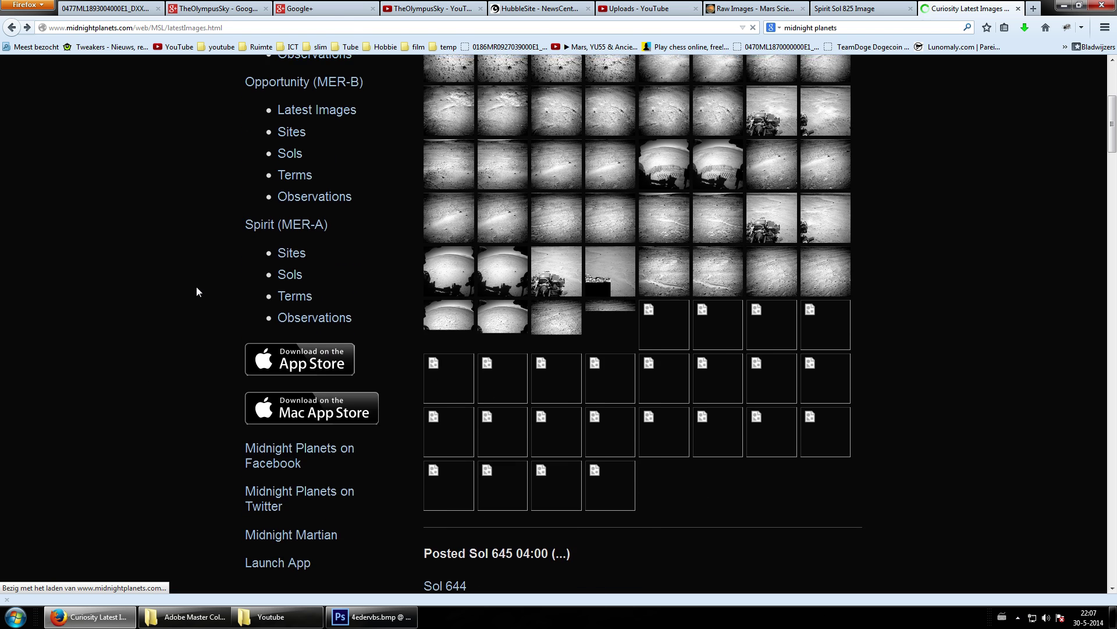
pyautogui.scroll(3, 196, 282)
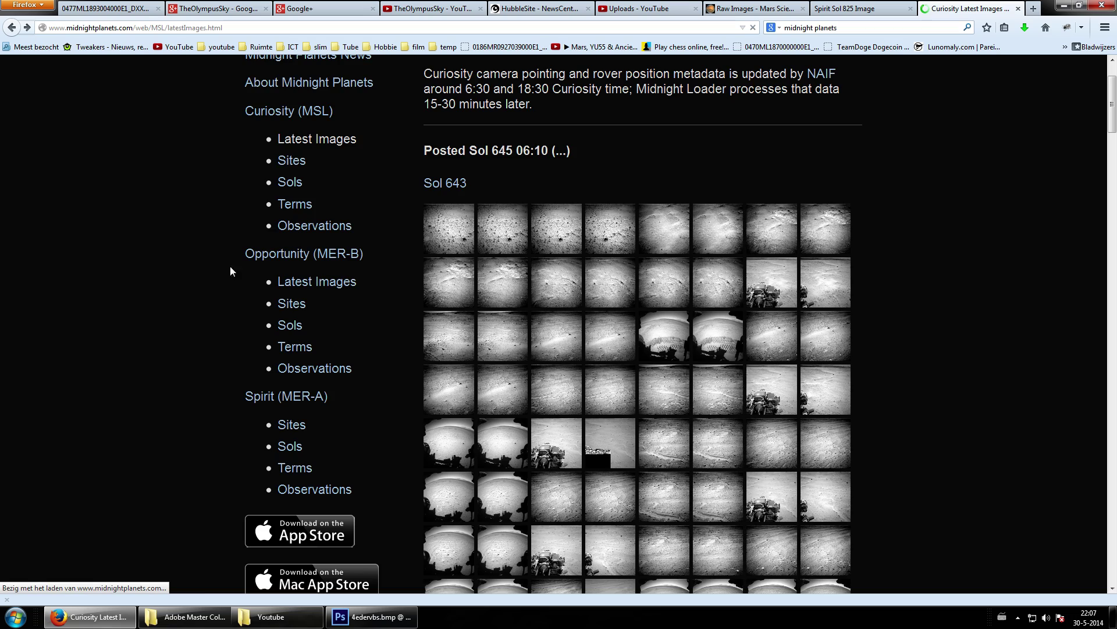
pyautogui.scroll(-11, 638, 253)
pyautogui.scroll(6, 645, 271)
pyautogui.scroll(7, 675, 256)
pyautogui.scroll(-5, 687, 251)
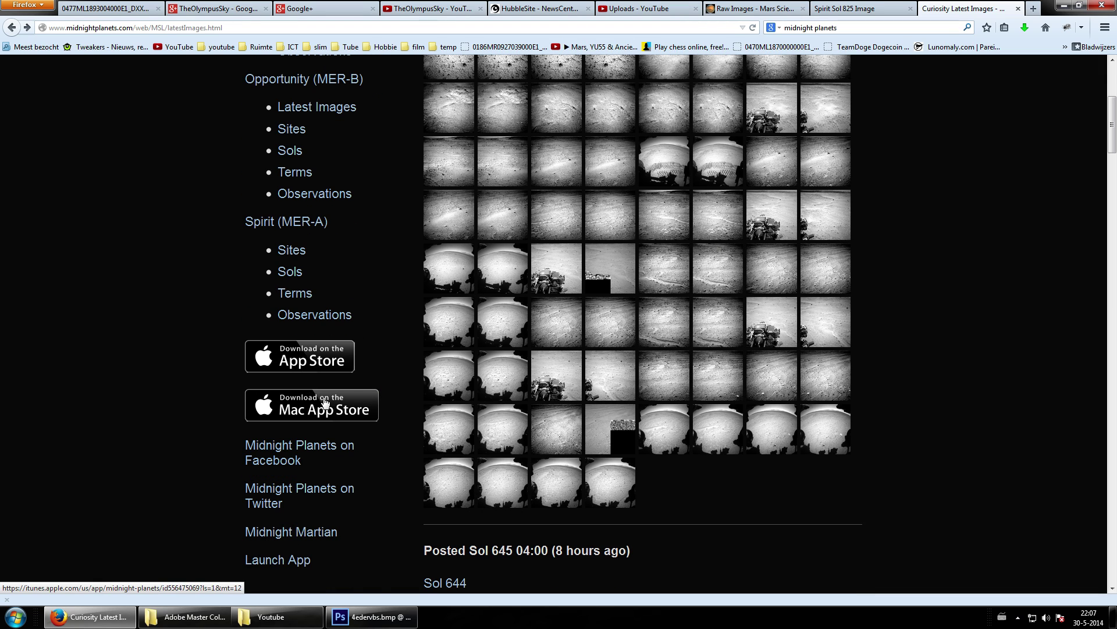
pyautogui.scroll(4, 338, 413)
pyautogui.scroll(-3, 348, 423)
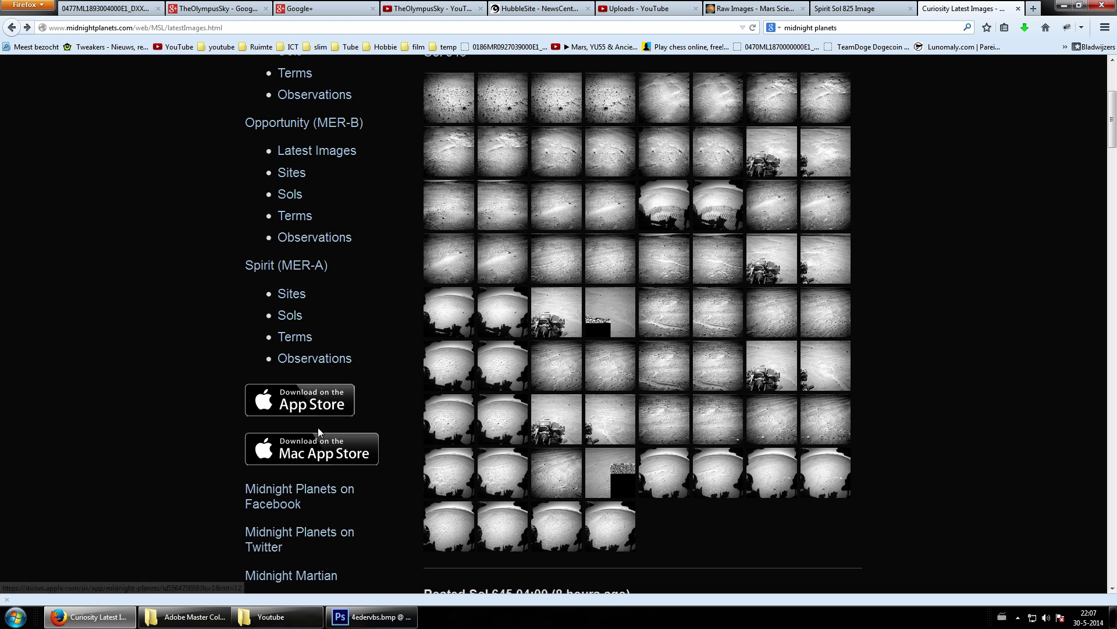
pyautogui.scroll(5, 366, 357)
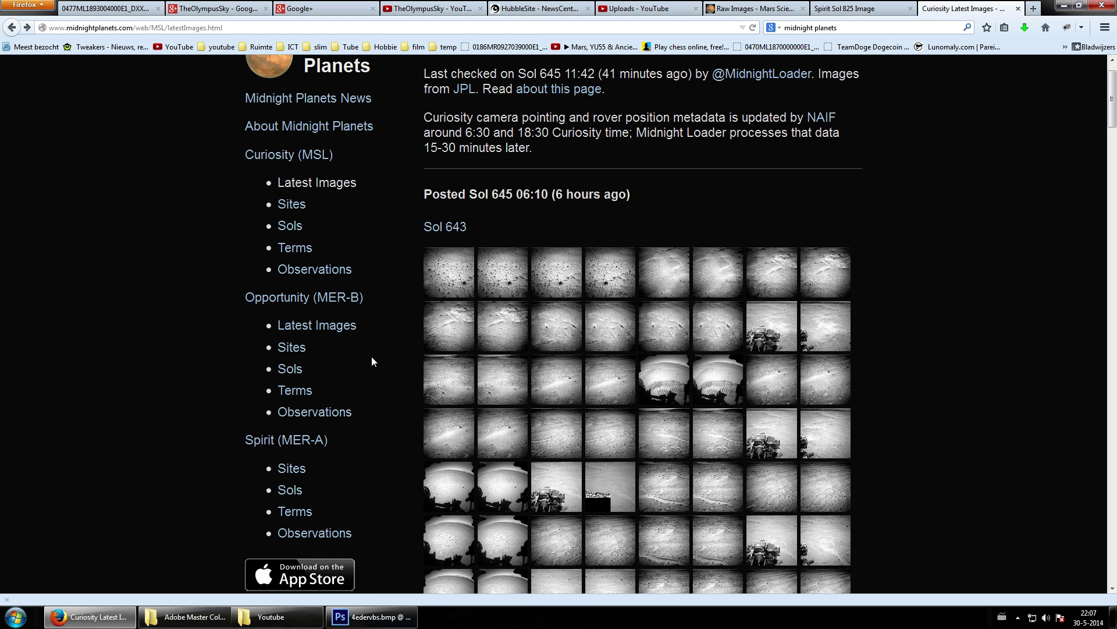
pyautogui.scroll(1, 374, 347)
# - Examine the Spirit Sol 825 Left Pancam image page, with a brief check of the open Mars Science Laboratory raw images page
pyautogui.click(899, 6)
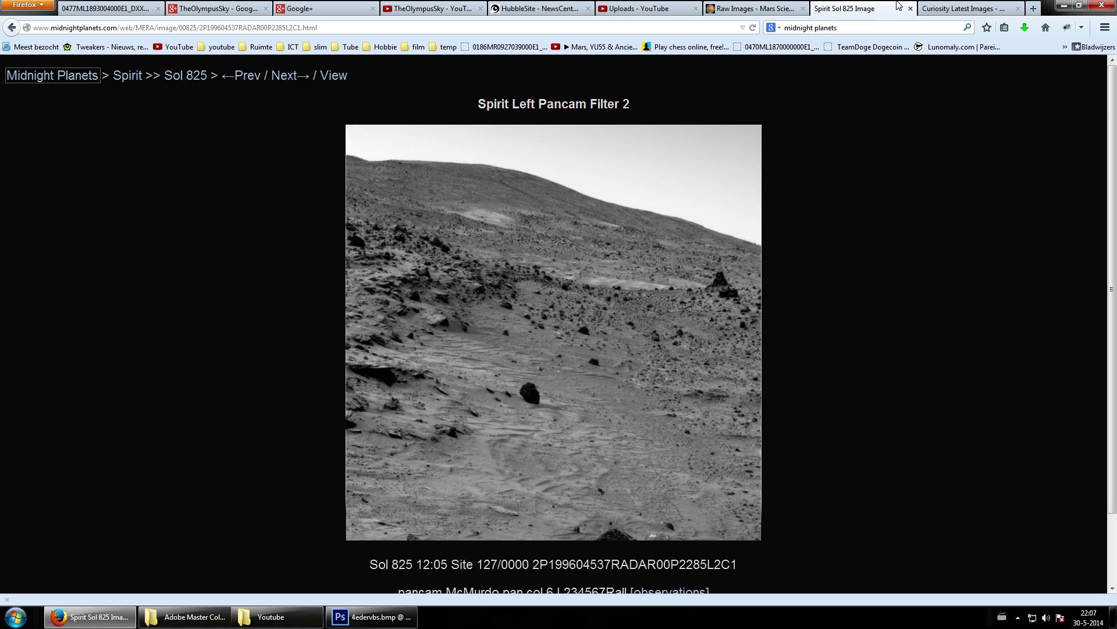
pyautogui.scroll(-6, 858, 113)
pyautogui.scroll(5, 857, 113)
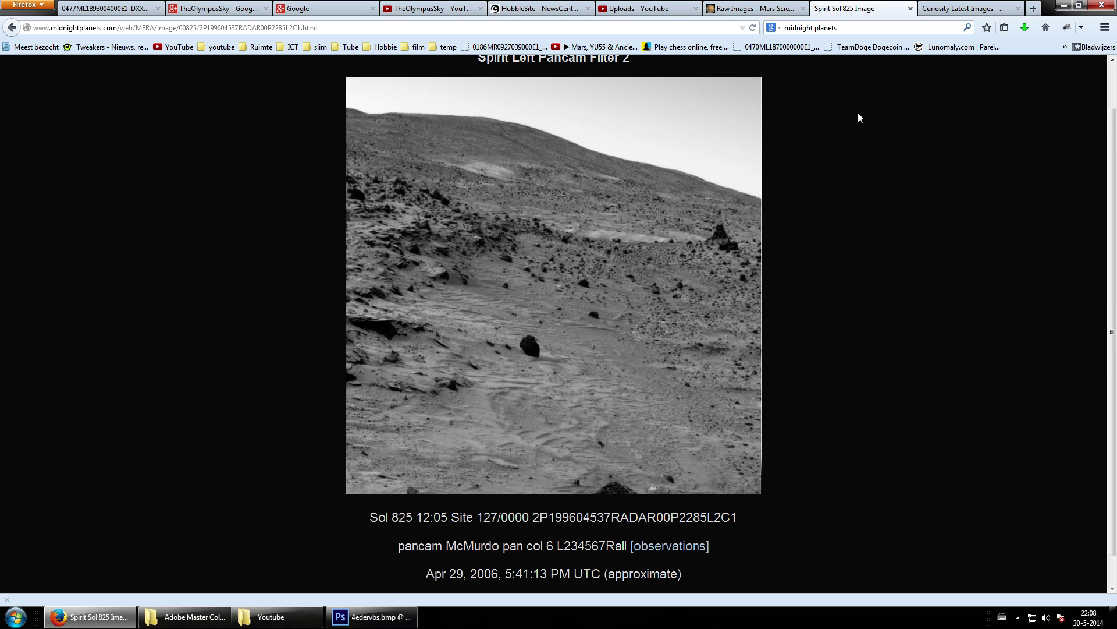
pyautogui.scroll(1, 858, 113)
pyautogui.scroll(-1, 888, 79)
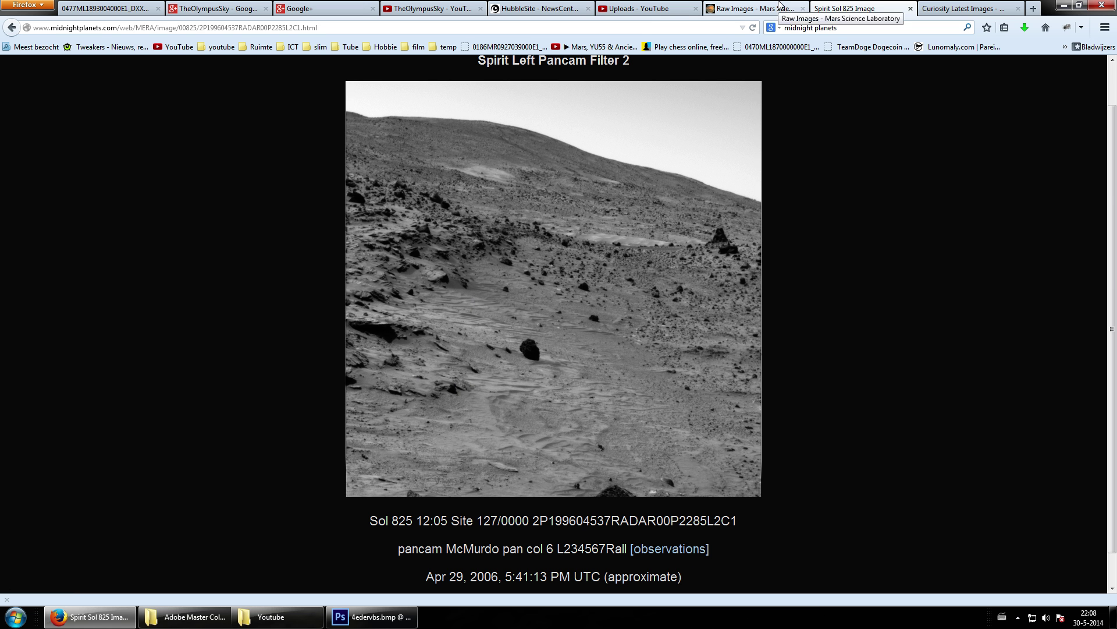
pyautogui.click(757, 8)
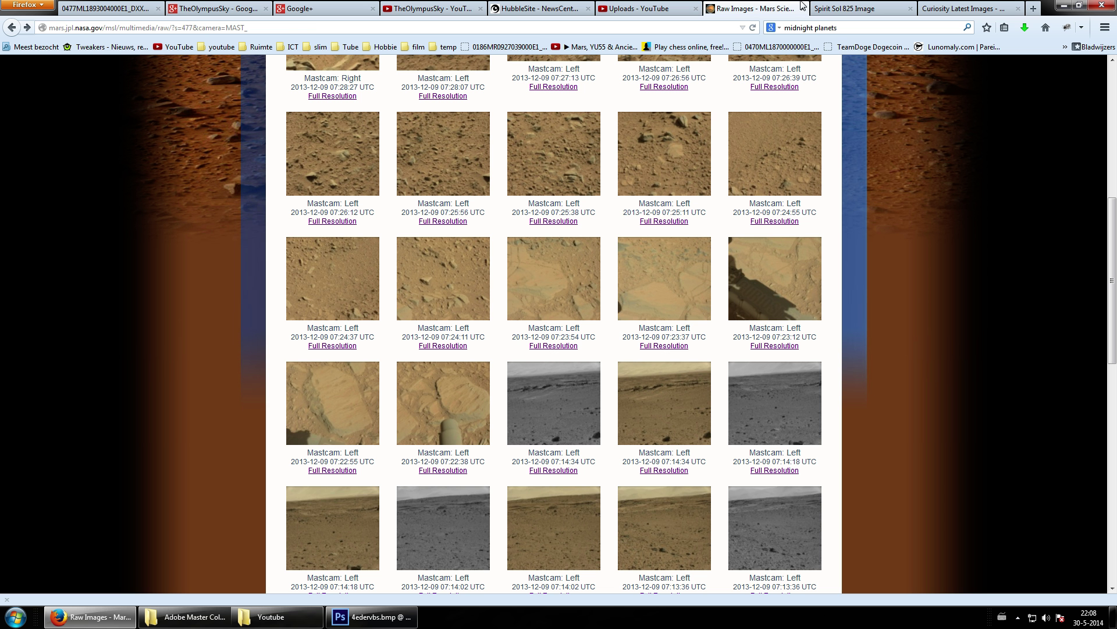
pyautogui.click(850, 8)
# - Switch to Photoshop and hide the "Sharpener Pro 3 copy" layer in 4edervbs.bmp
pyautogui.click(358, 619)
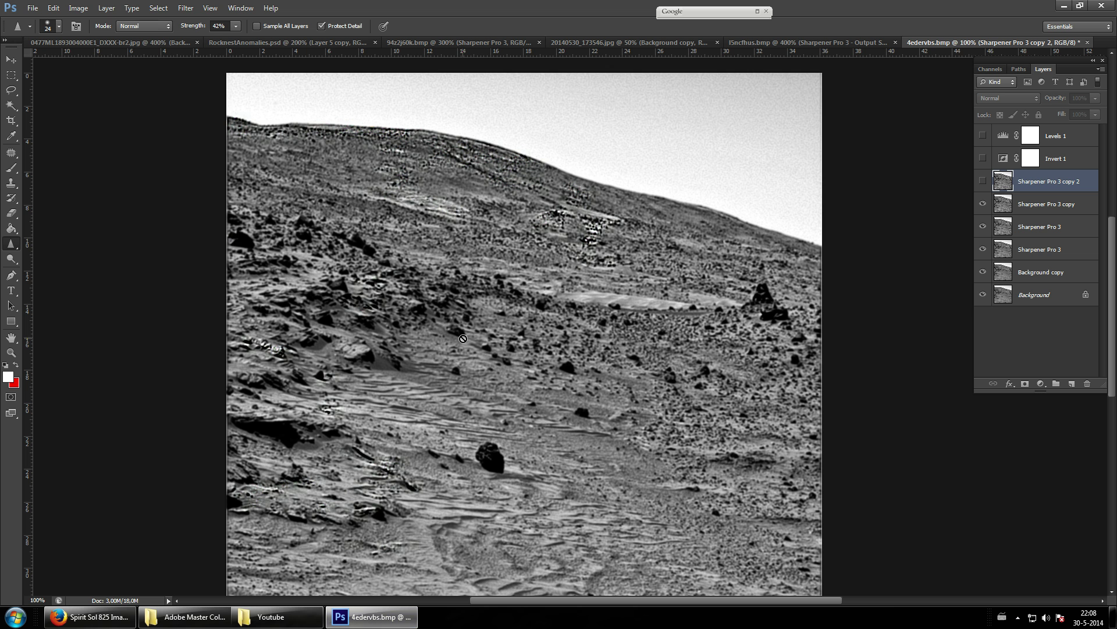
pyautogui.click(983, 206)
pyautogui.scroll(-5, 524, 332)
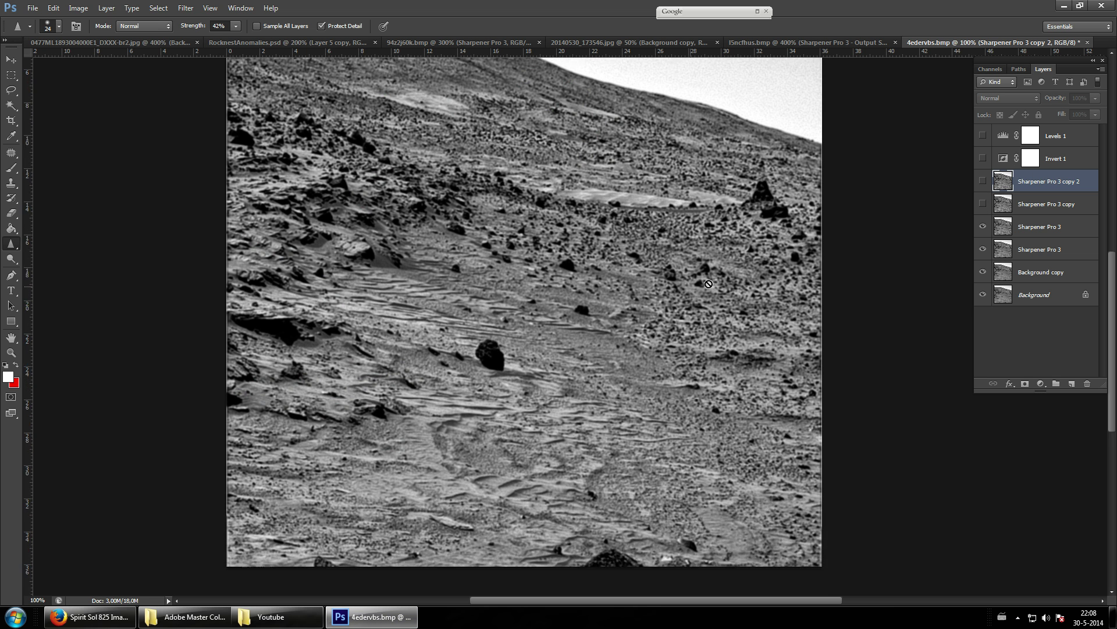
# - Inspect the dark pointed rock beside the bright sand patch at 300%, then return to the 100% view
pyautogui.click(11, 352)
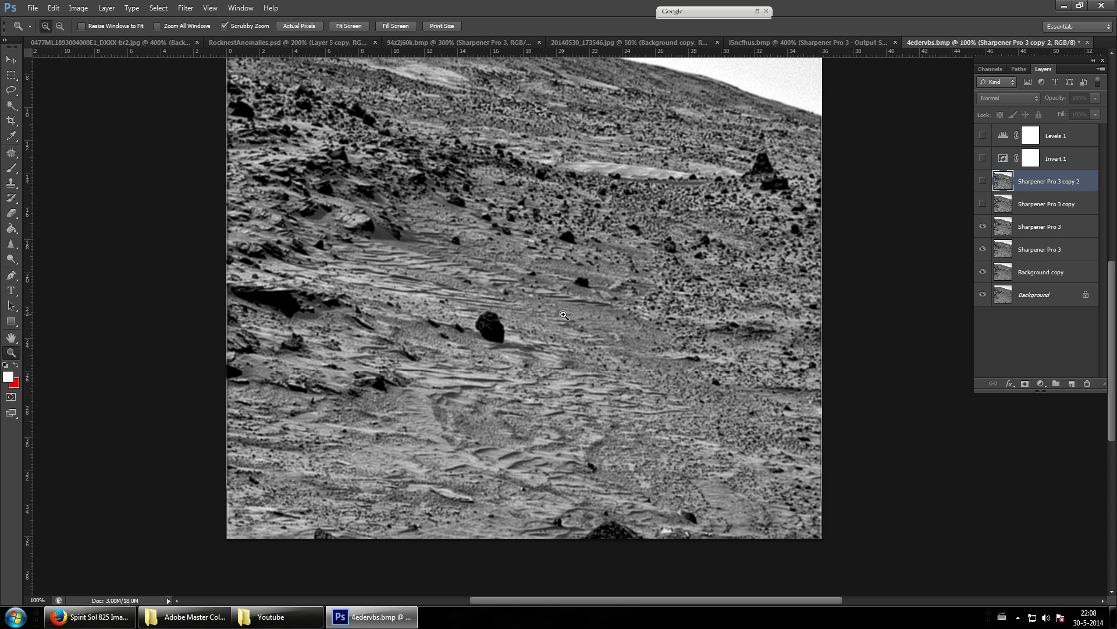
pyautogui.scroll(3, 640, 262)
pyautogui.click(751, 233)
pyautogui.click(721, 196)
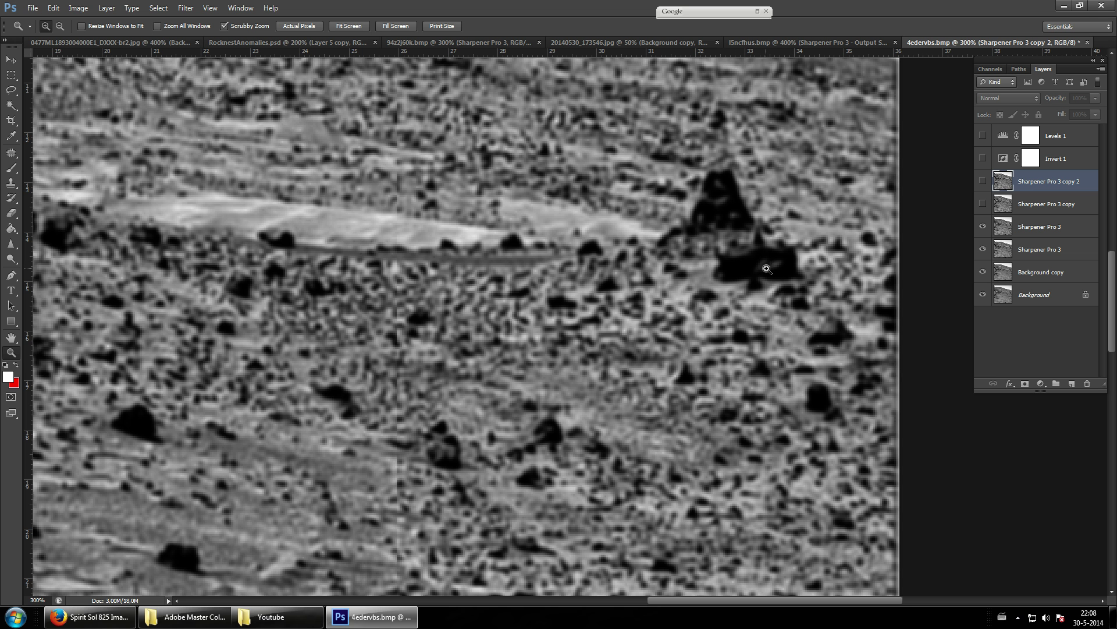
pyautogui.keyDown('alt'); pyautogui.click(735, 237); pyautogui.keyUp('alt')
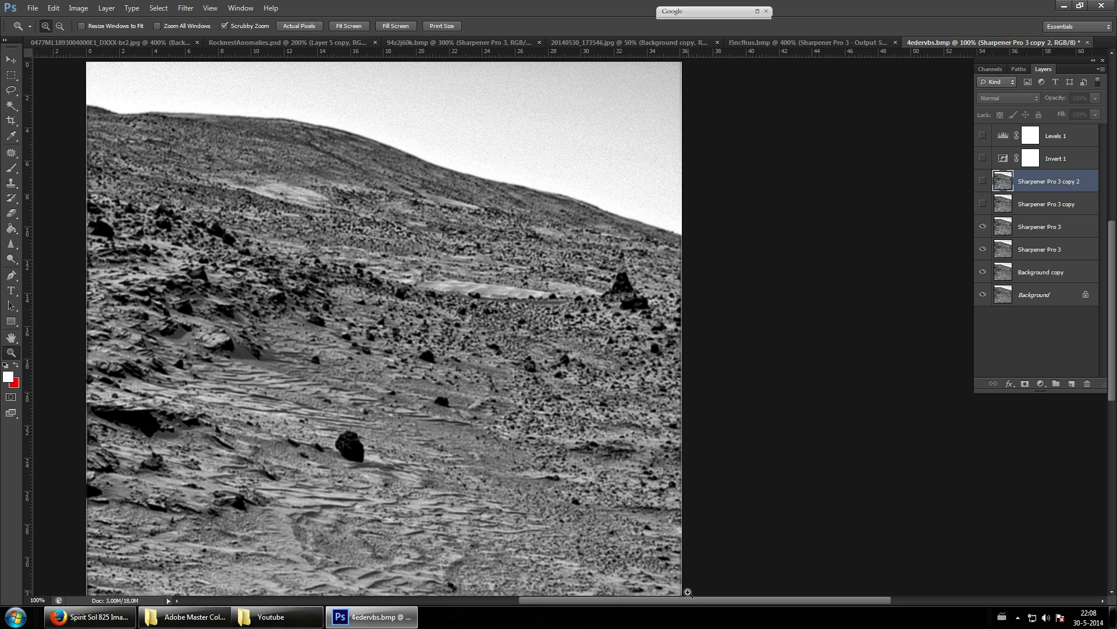
pyautogui.moveTo(696, 601); pyautogui.dragTo(643, 587)
pyautogui.scroll(-2, 481, 391)
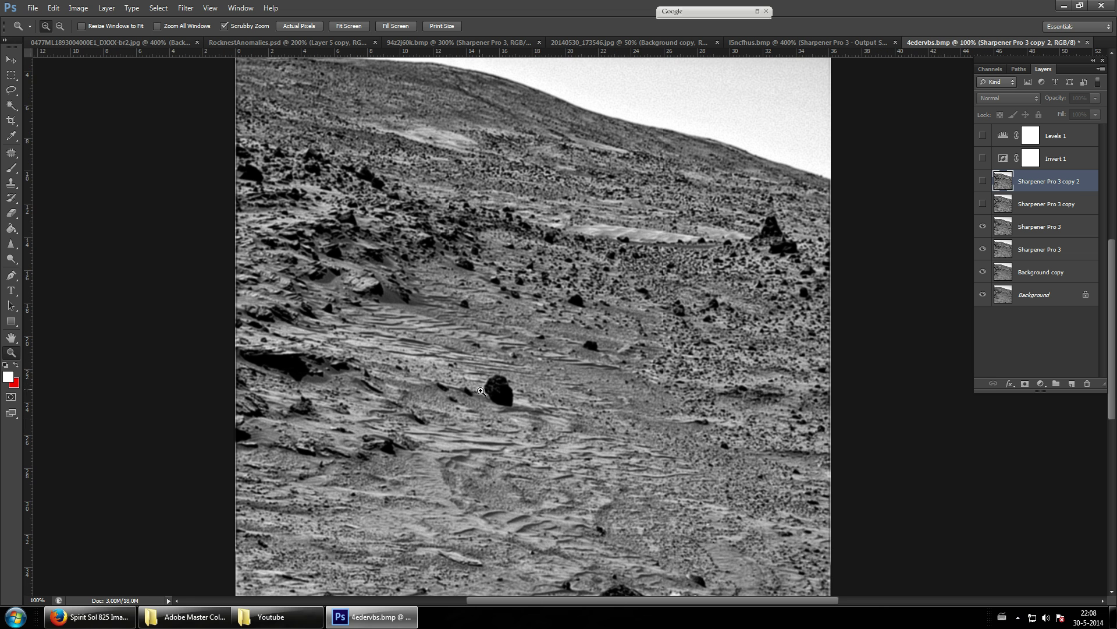
# - Magnify the large dark boulder in the foreground sand and examine its surface down to pixel level
pyautogui.click(447, 316)
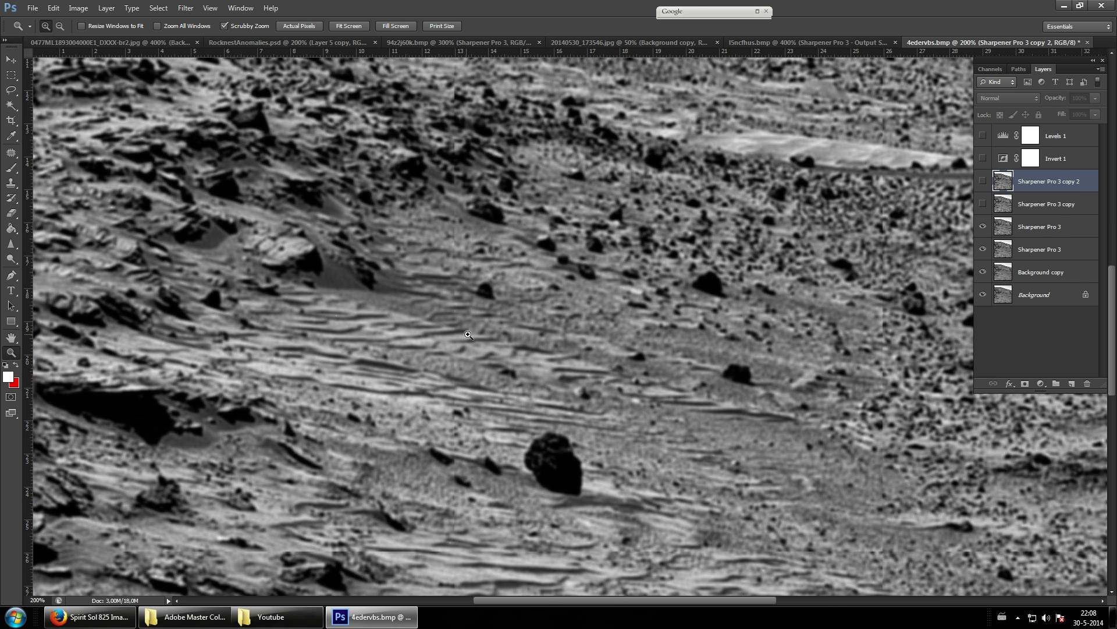
pyautogui.scroll(-2, 606, 372)
pyautogui.scroll(-3, 606, 372)
pyautogui.click(591, 379)
pyautogui.click(562, 369)
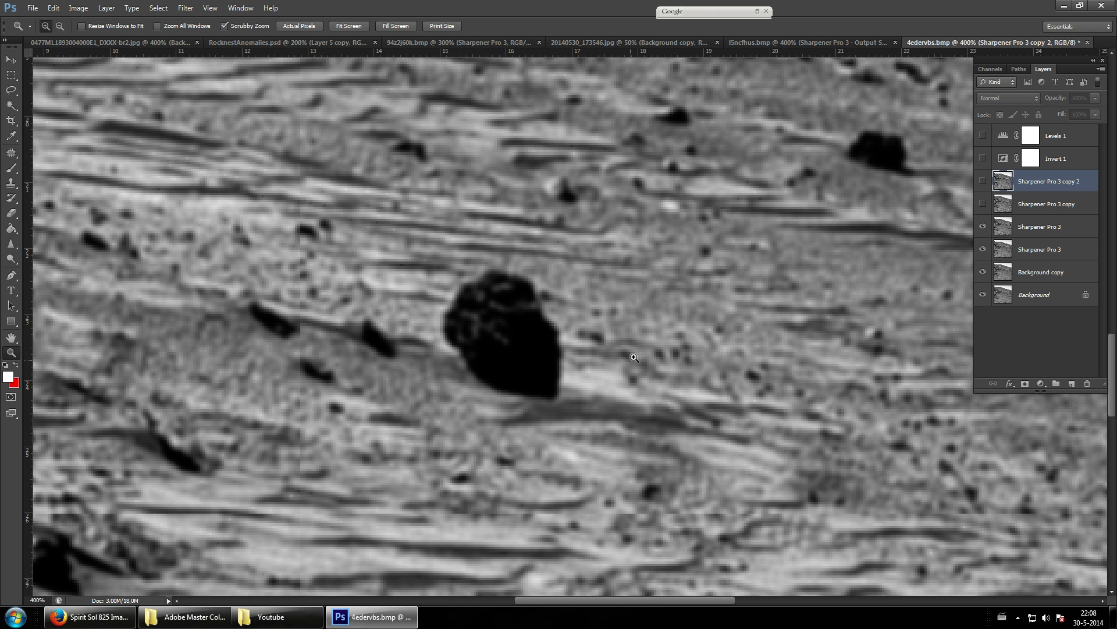
pyautogui.click(634, 357)
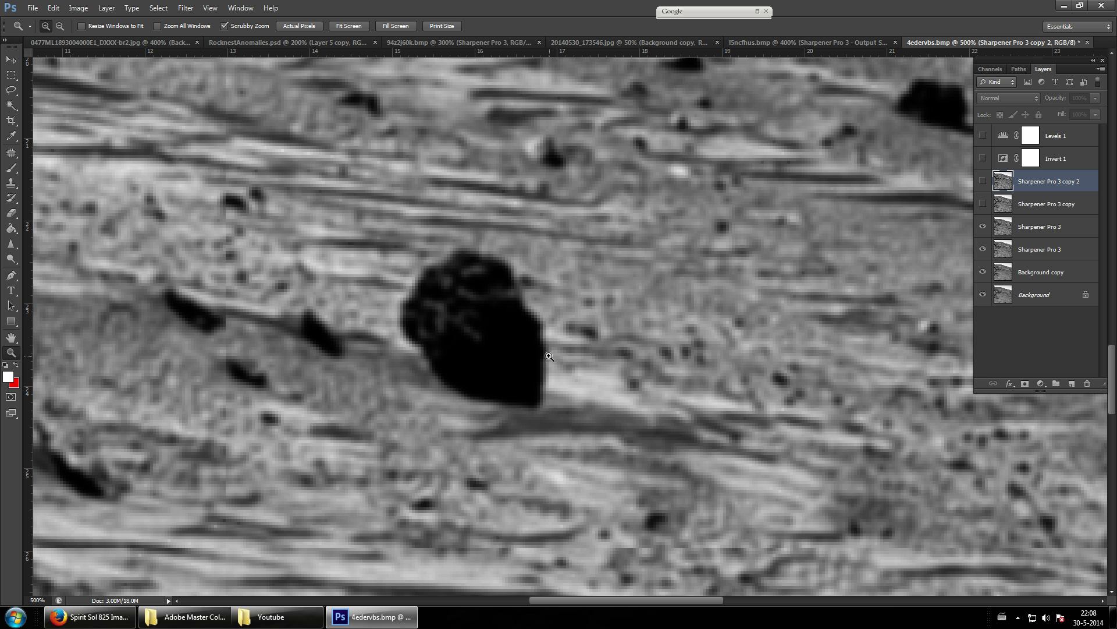
pyautogui.moveTo(494, 375); pyautogui.dragTo(500, 369)
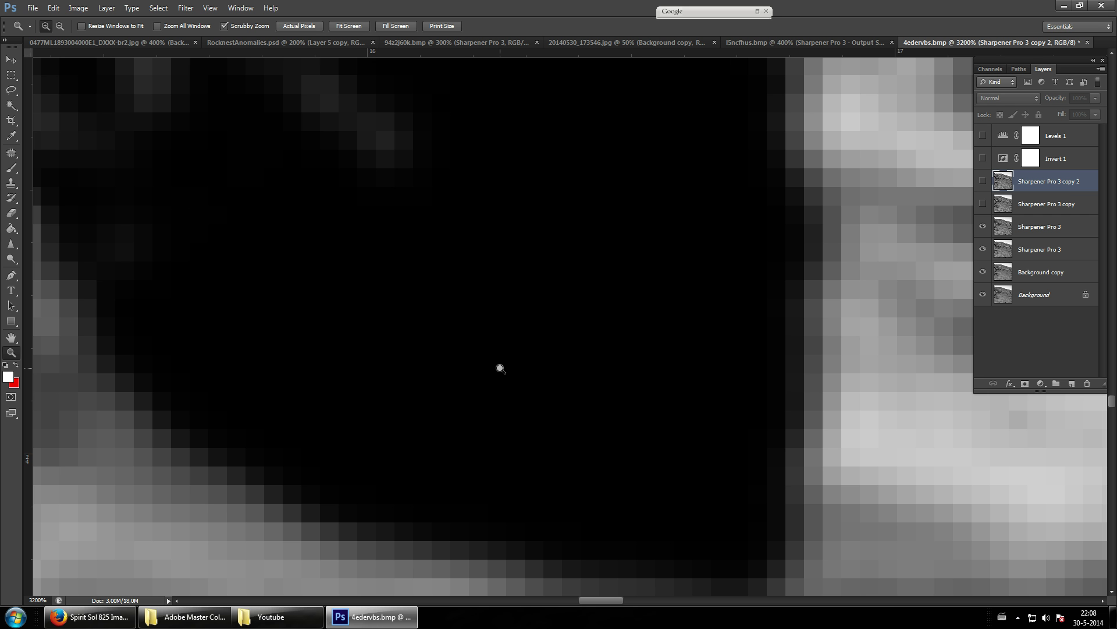
# - Zoom back out from the boulder to survey the whole Martian landscape at 66.67%
pyautogui.hotkey('ctrl', '-')
pyautogui.hotkey('ctrl', '-')
pyautogui.hotkey('ctrl', '-')
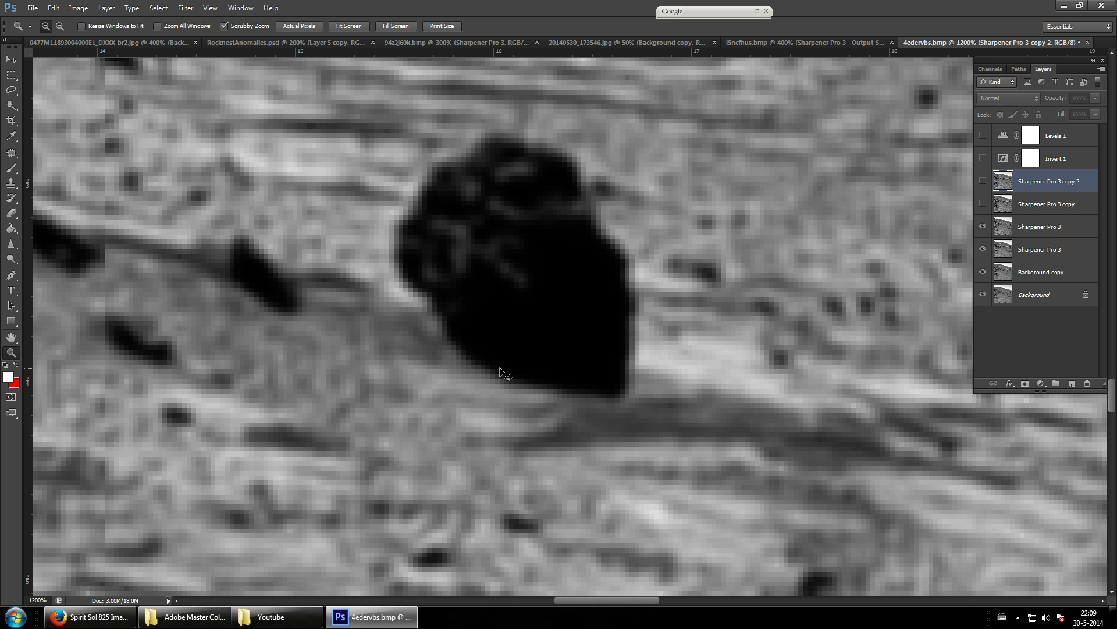
pyautogui.hotkey('ctrl', '-')
pyautogui.hotkey('ctrl', '-')
pyautogui.hotkey('ctrl', '-')
pyautogui.hotkey('ctrl', '-')
pyautogui.hotkey('ctrl', '-')
pyautogui.hotkey('ctrl', '-')
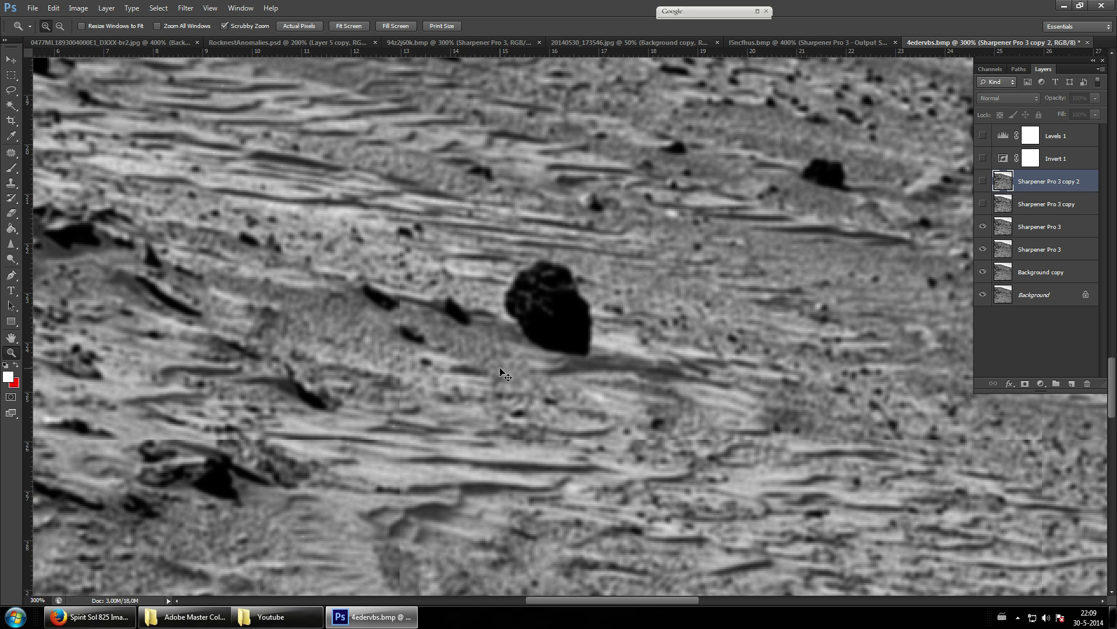
pyautogui.hotkey('ctrl', '-')
pyautogui.hotkey('ctrl', '-')
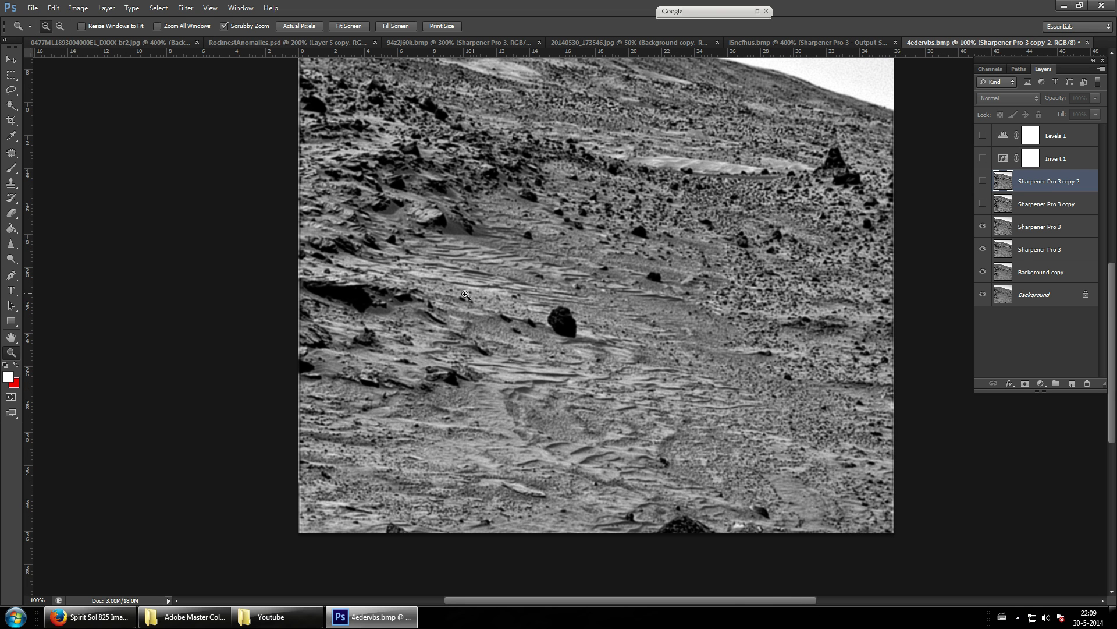
pyautogui.moveTo(633, 602); pyautogui.dragTo(652, 596)
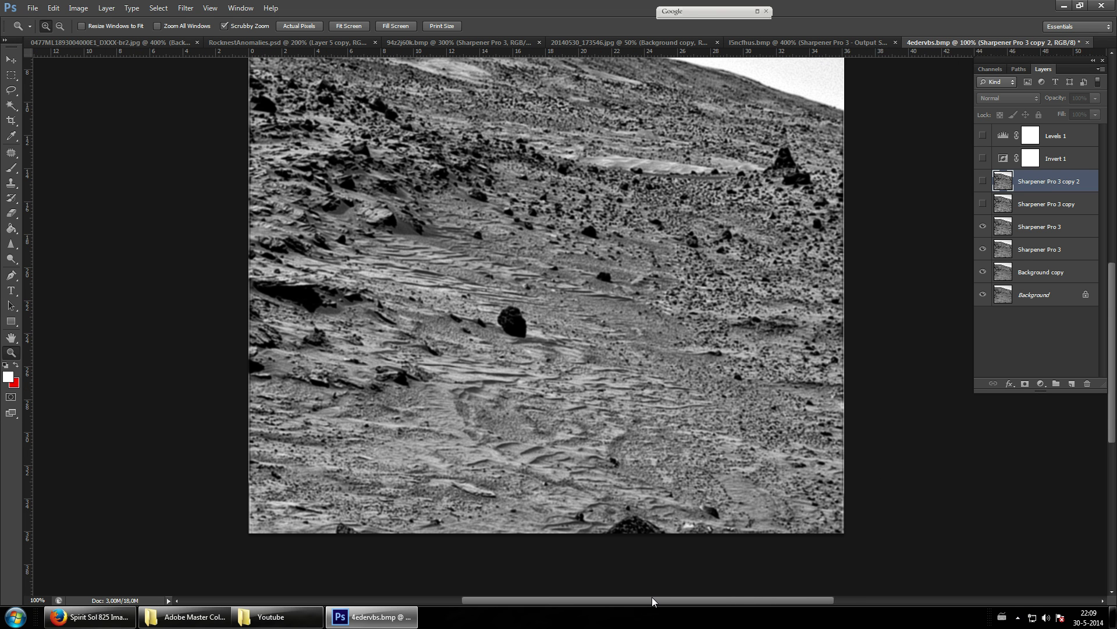
pyautogui.scroll(2, 582, 512)
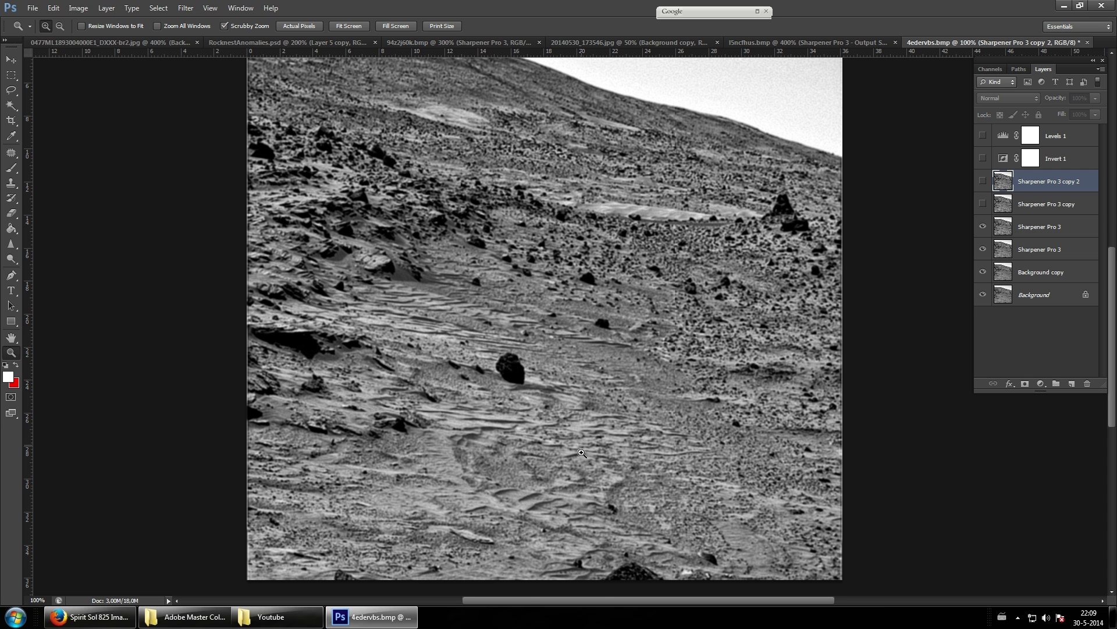
pyautogui.scroll(2, 602, 410)
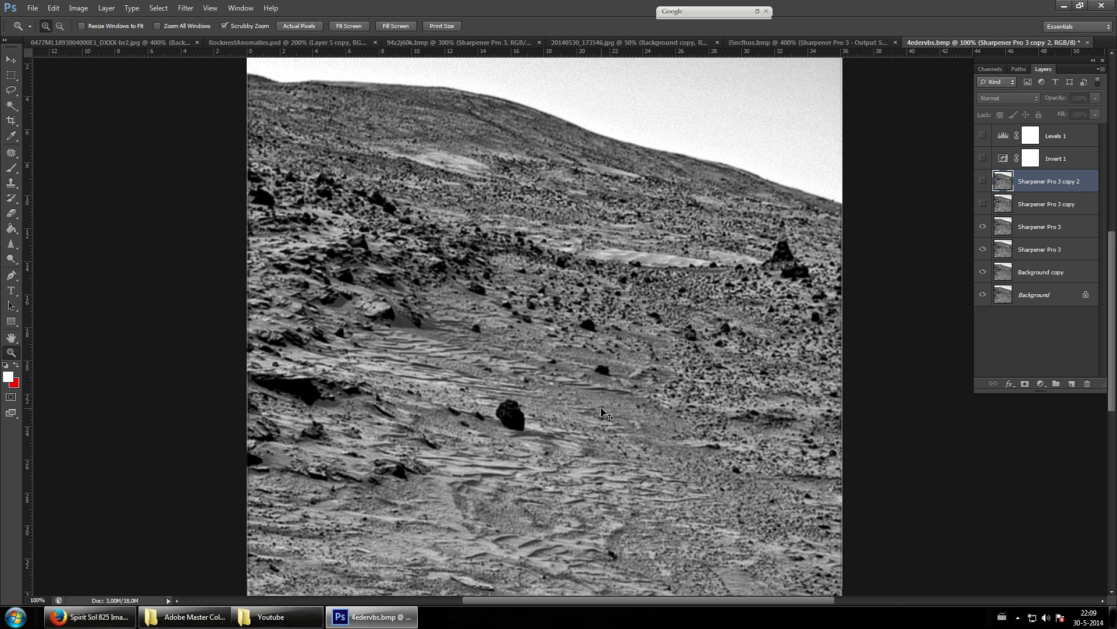
pyautogui.keyDown('alt'); pyautogui.click(606, 413); pyautogui.keyUp('alt')
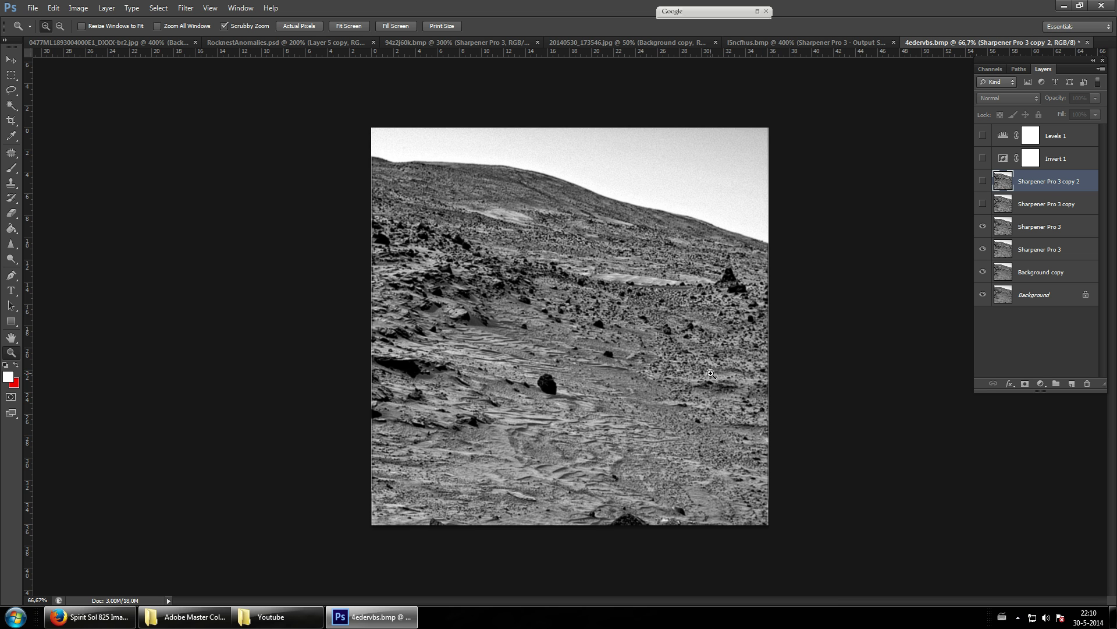
# - Examine the terrain at 200%, from the sand ripples around the boulder up to the hill's ridge line
pyautogui.click(537, 434)
pyautogui.click(475, 382)
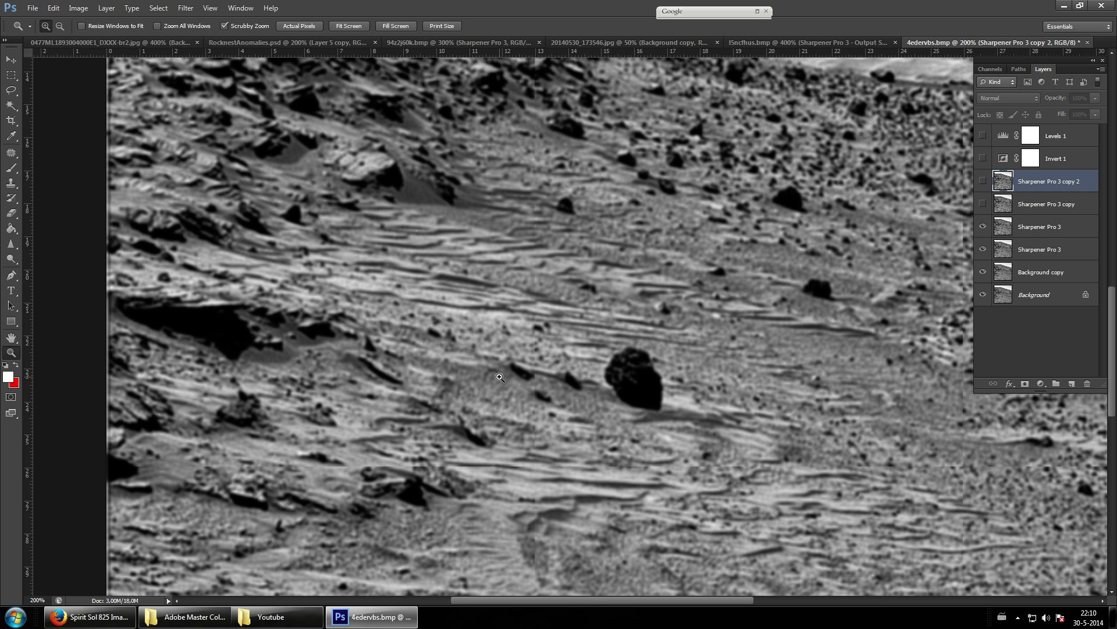
pyautogui.scroll(1, 774, 230)
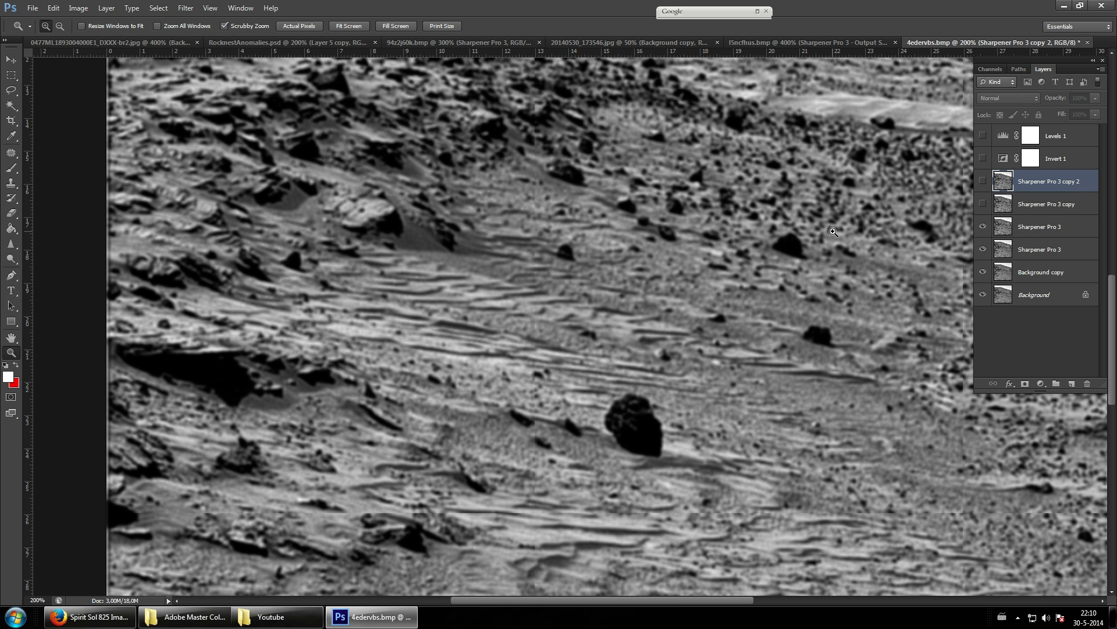
pyautogui.scroll(5, 833, 232)
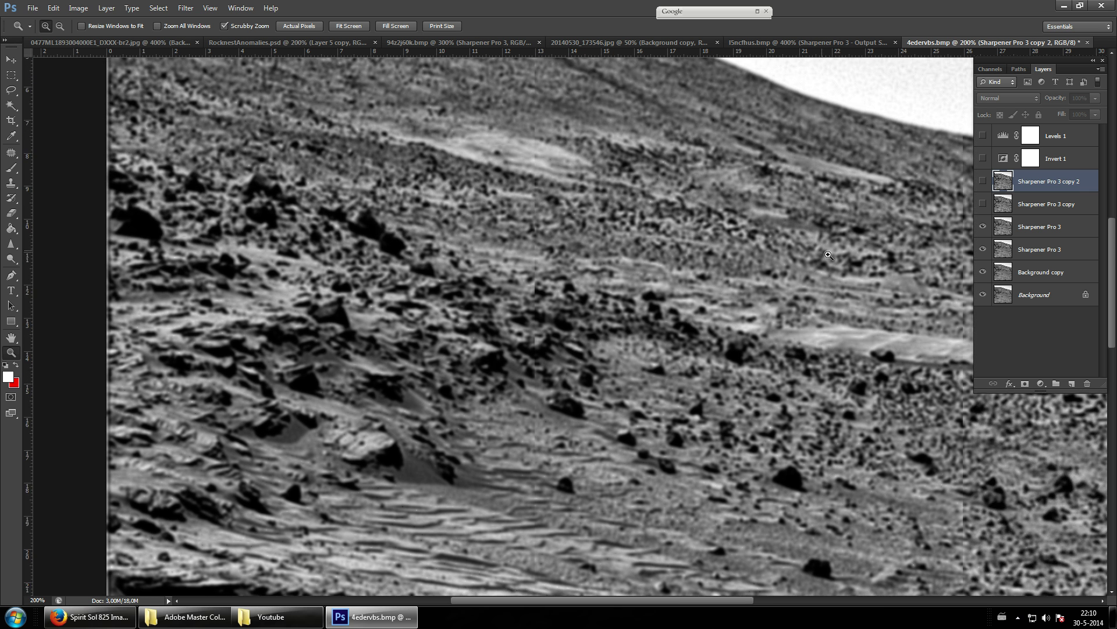
pyautogui.scroll(4, 829, 255)
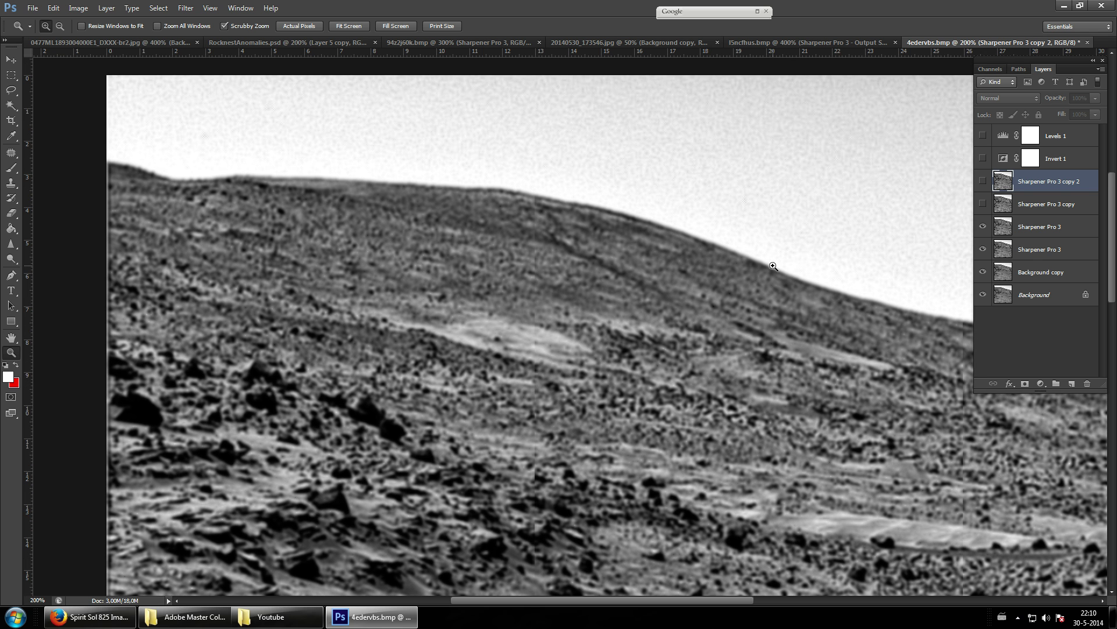
# - Examine the hill's ridge at 300% with the Sharpener Pro 3 copy 2 layer hidden and the Sharpener Pro 3 copy layer shown
pyautogui.click(629, 246)
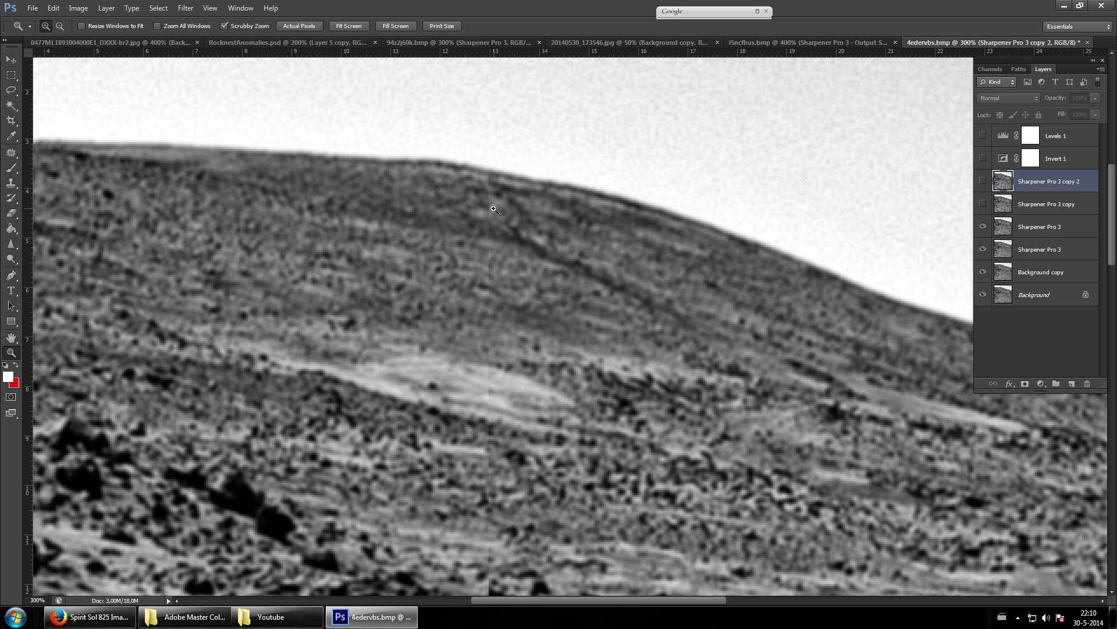
pyautogui.scroll(1, 387, 207)
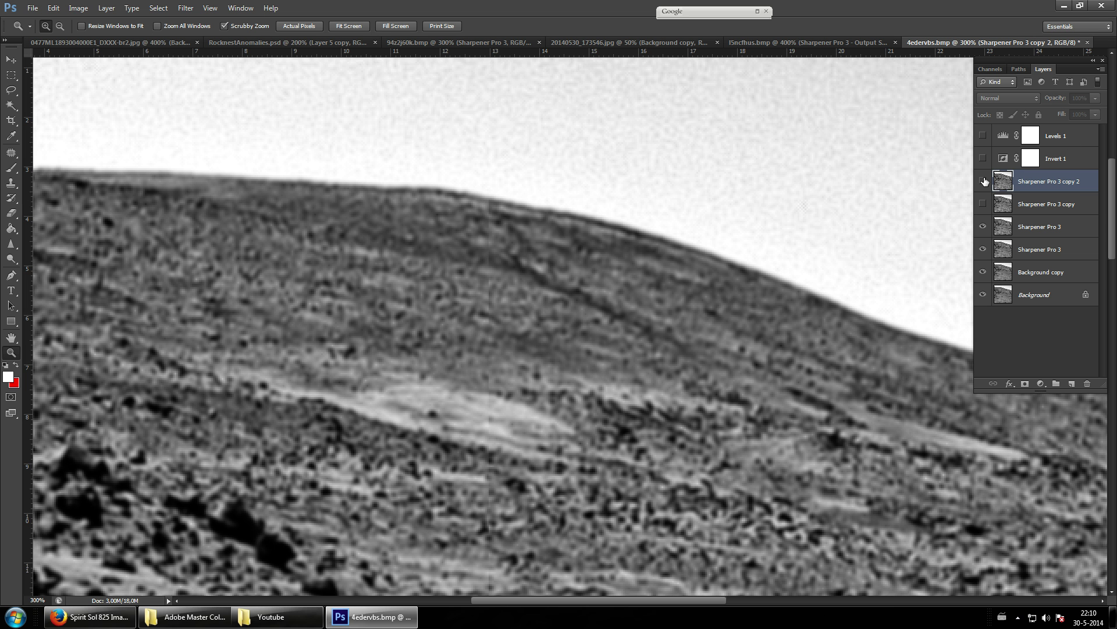
pyautogui.click(983, 181)
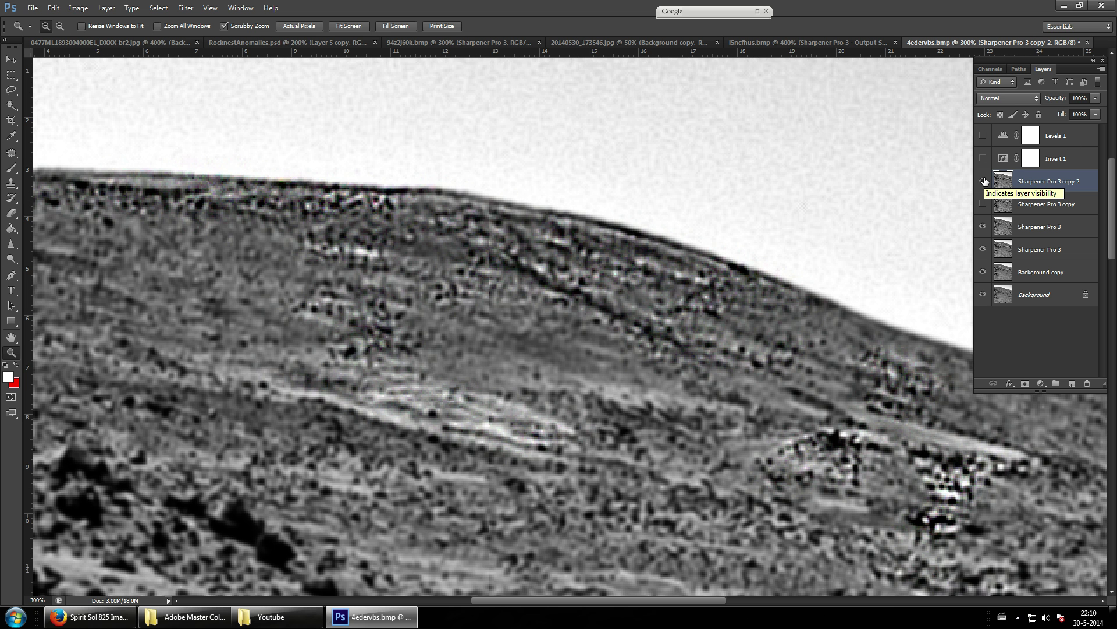
pyautogui.click(983, 181)
pyautogui.click(982, 204)
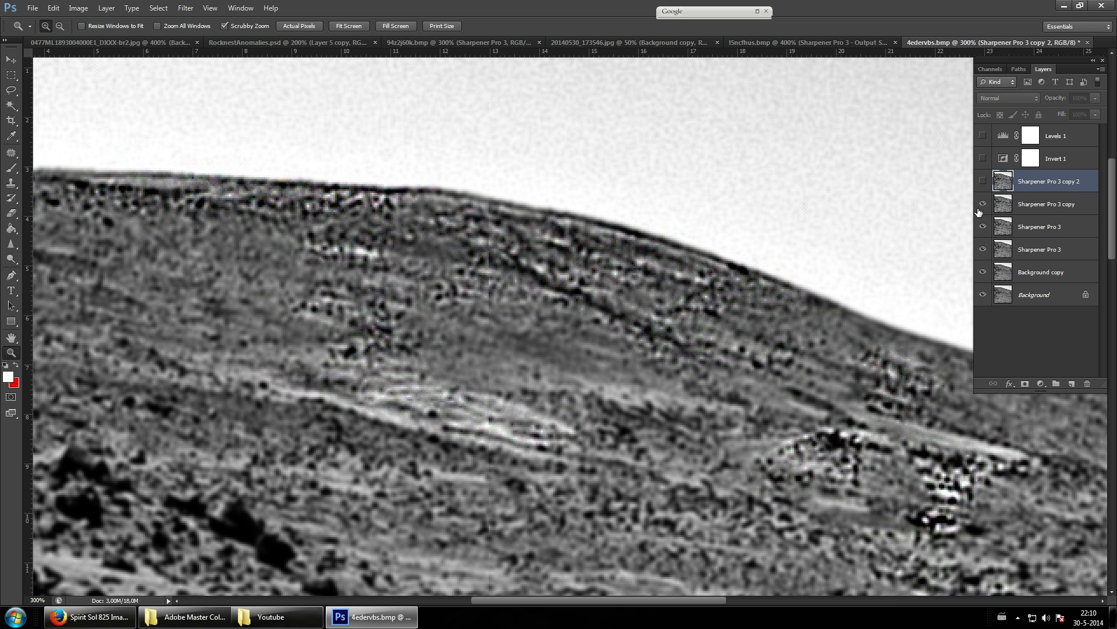
pyautogui.click(983, 204)
pyautogui.scroll(2, 172, 230)
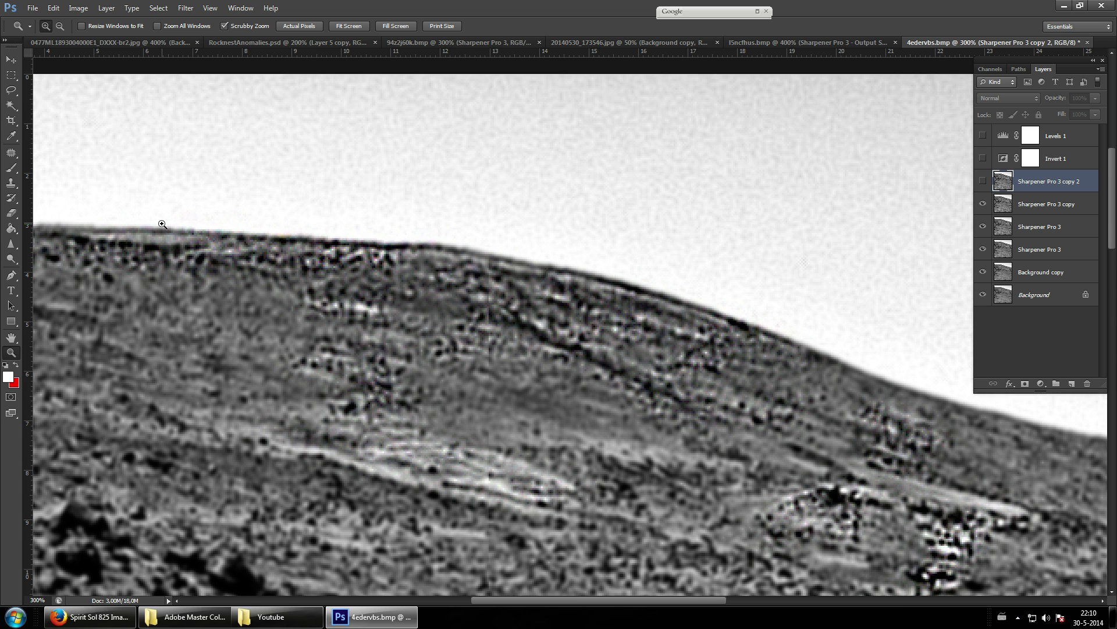
pyautogui.scroll(1, 166, 244)
pyautogui.scroll(-1, 160, 260)
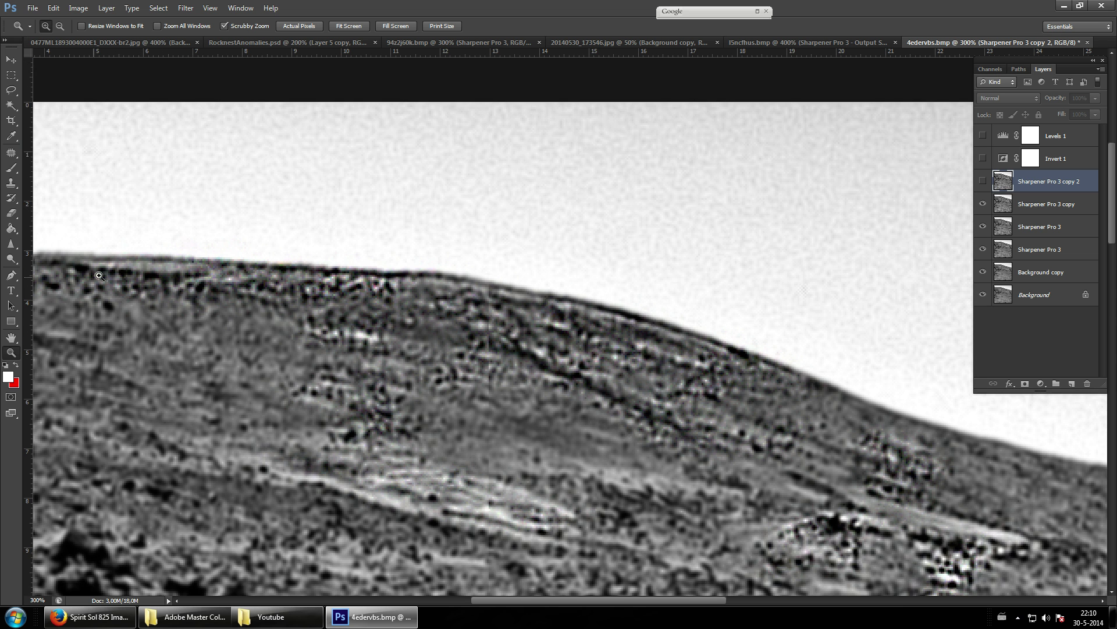
# - Set up a 3 px red brush for painting on the Sharpener Pro 3 copy layer
pyautogui.click(11, 244)
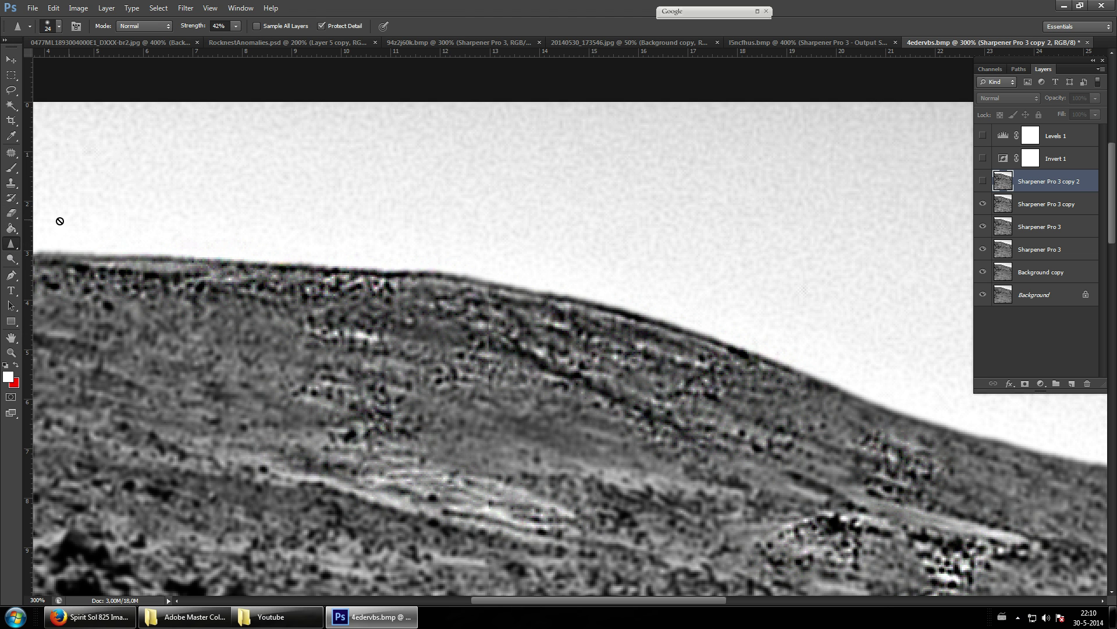
pyautogui.click(16, 164)
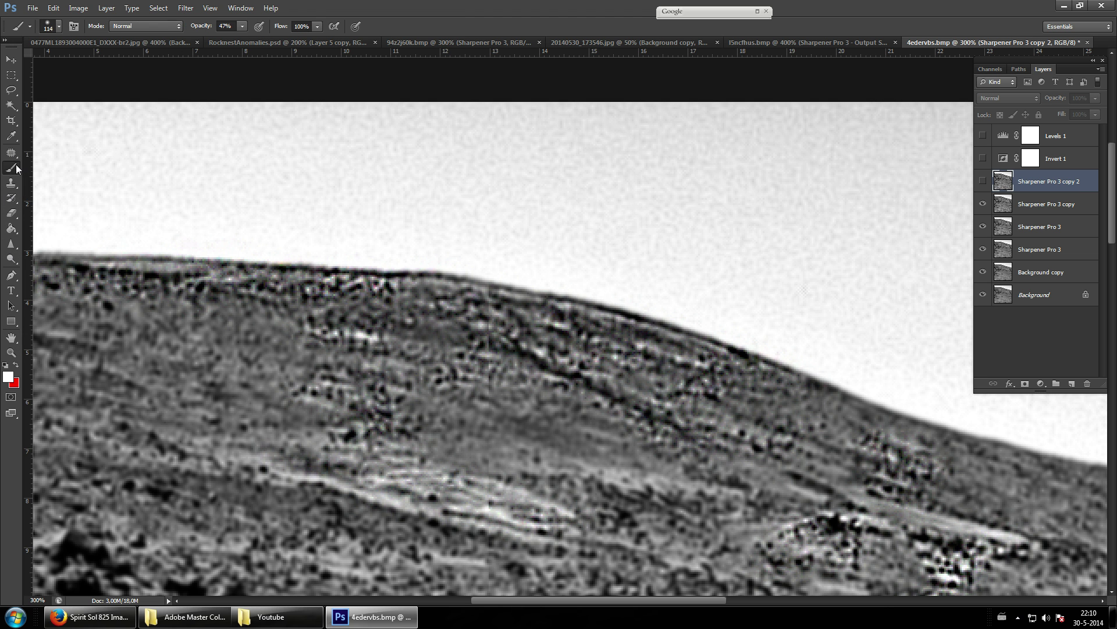
pyautogui.click(1046, 202)
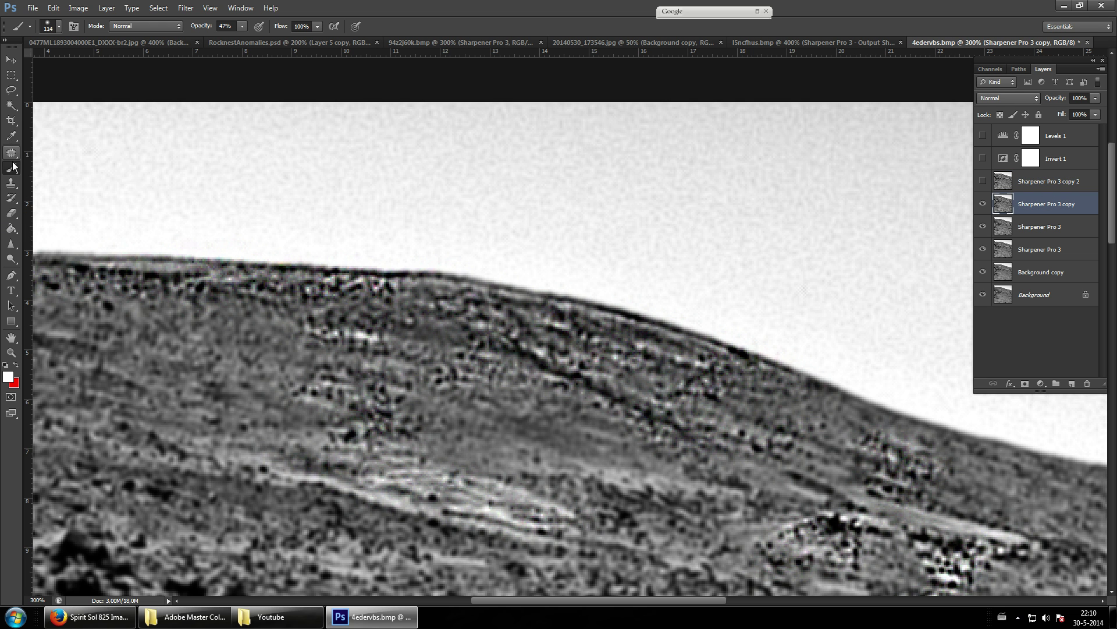
pyautogui.click(59, 25)
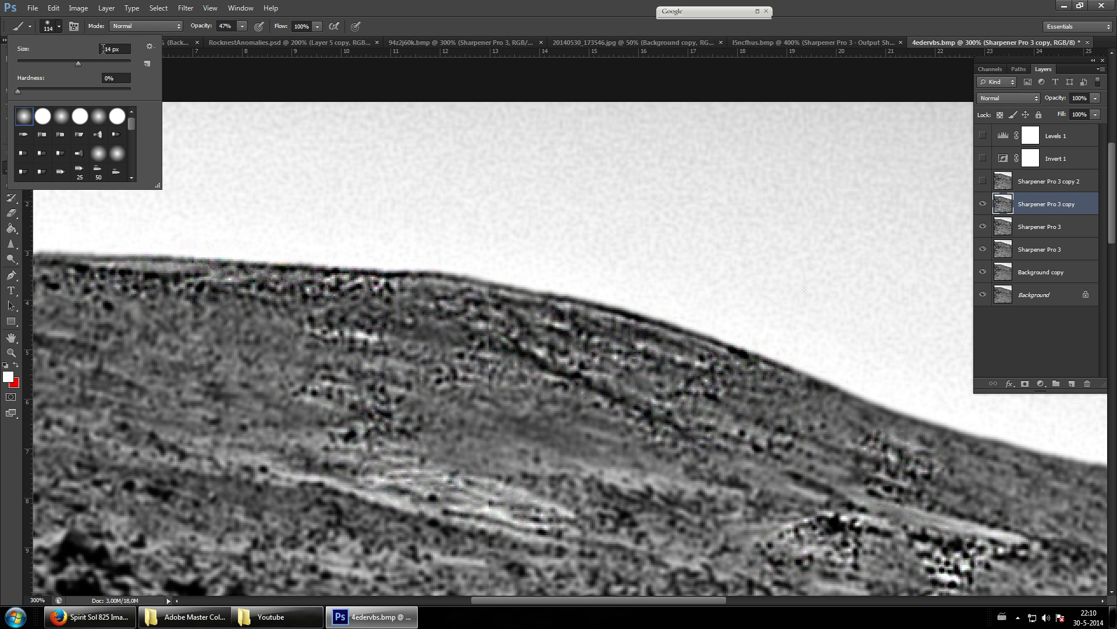
pyautogui.moveTo(110, 49); pyautogui.dragTo(70, 47)
pyautogui.write('3')
pyautogui.press('Return')
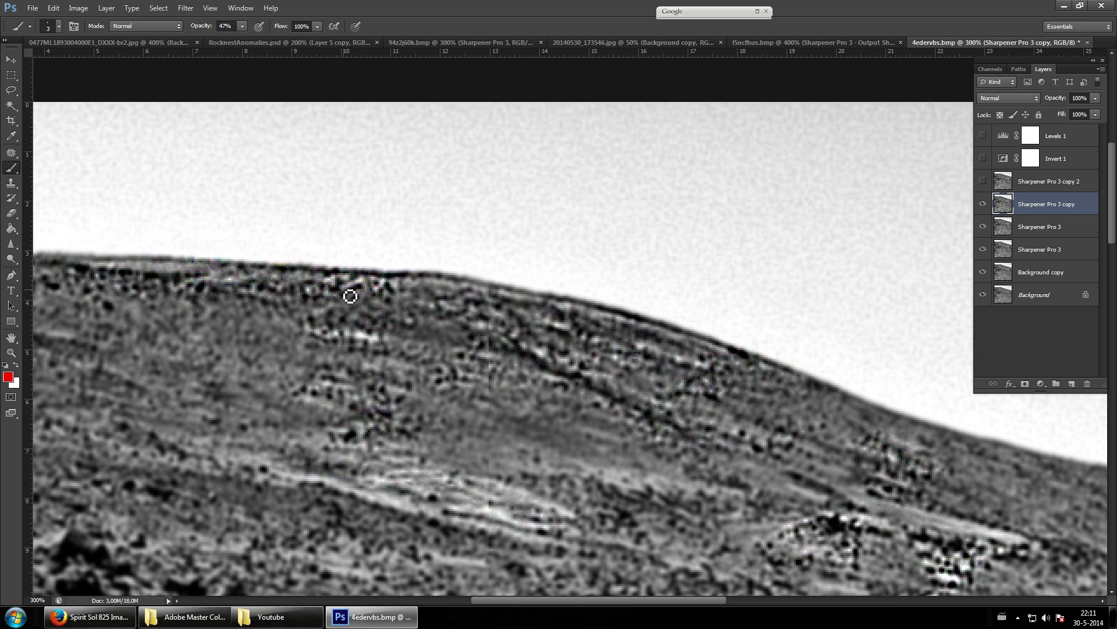
# - Mark three small peak shapes just below the hill's ridge line with red brush strokes, undoing any stray line
pyautogui.moveTo(362, 280); pyautogui.dragTo(343, 288)
pyautogui.keyDown('shift'); pyautogui.click(219, 284); pyautogui.keyUp('shift')
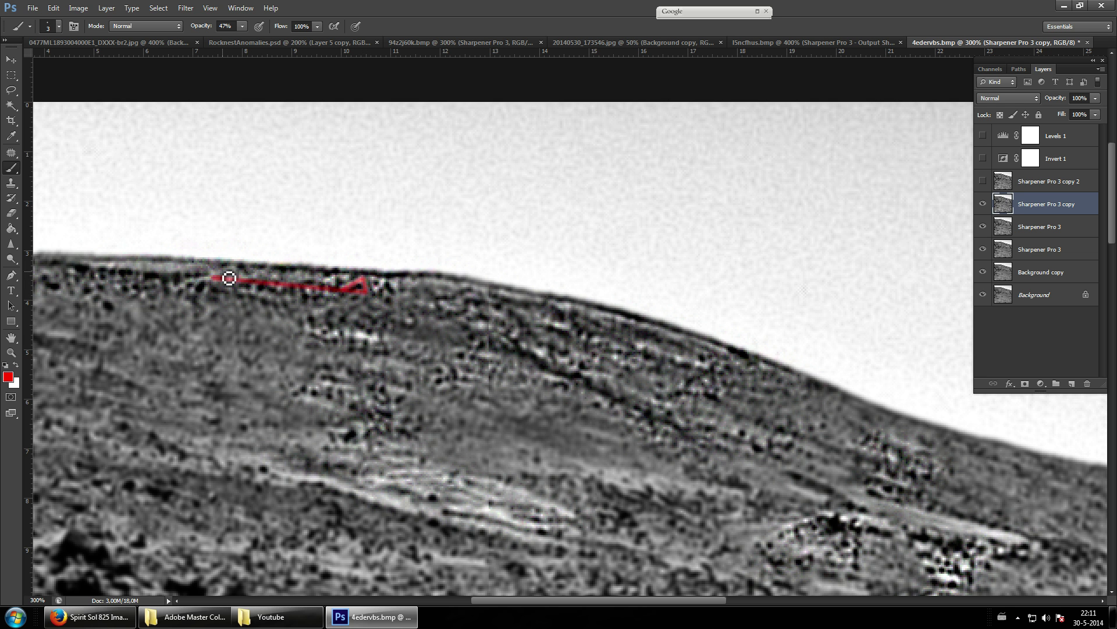
pyautogui.hotkey('ctrl', 'z')
pyautogui.moveTo(231, 267)
pyautogui.mouseDown()
pyautogui.moveTo(216, 274)
pyautogui.moveTo(242, 280)
pyautogui.mouseUp()
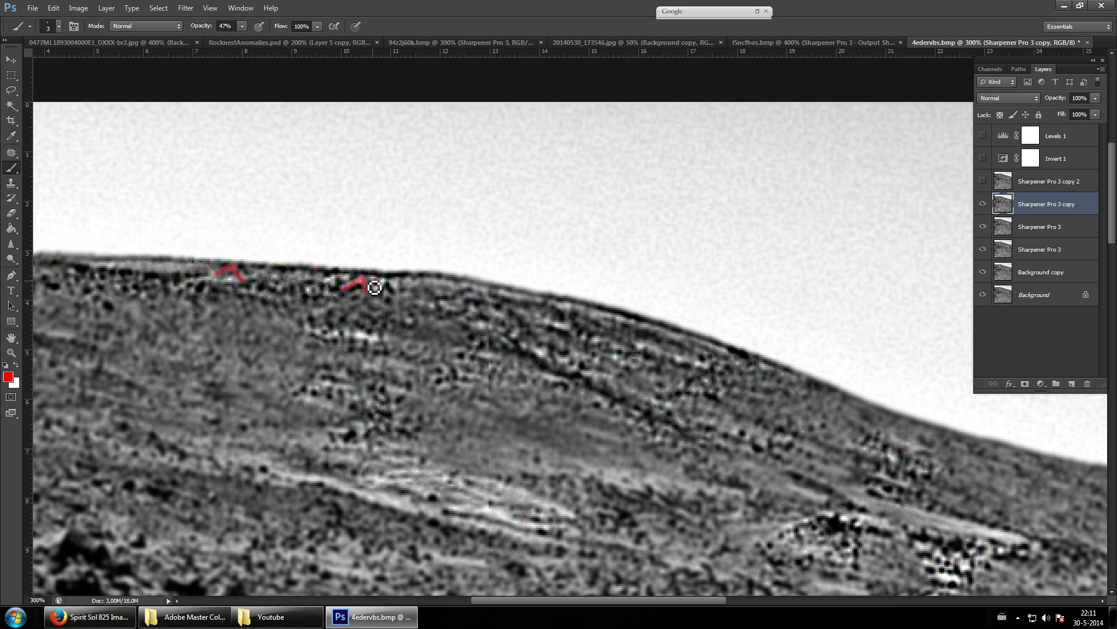
pyautogui.moveTo(375, 284); pyautogui.dragTo(385, 281)
pyautogui.scroll(-1, 326, 292)
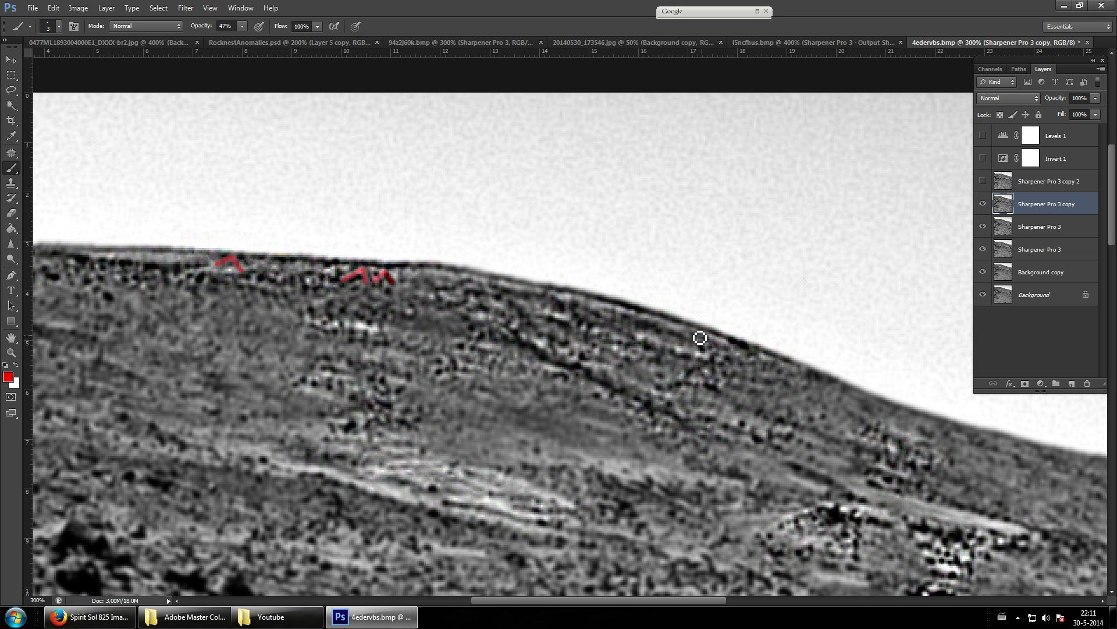
# - Try to mark a feature on the hill's slope with red brush strokes, and undo them
pyautogui.click(686, 378)
pyautogui.moveTo(712, 352)
pyautogui.mouseDown()
pyautogui.moveTo(722, 387)
pyautogui.moveTo(681, 392)
pyautogui.mouseUp()
pyautogui.hotkey('ctrl', 'alt', 'z')
pyautogui.hotkey('ctrl', 'alt', 'z')
pyautogui.hotkey('ctrl', 'alt', 'z')
# - Survey the sharpened terrain at 300% from the hill's slope down to the large dark boulder in the foreground
pyautogui.scroll(-4, 658, 391)
pyautogui.scroll(-8, 649, 391)
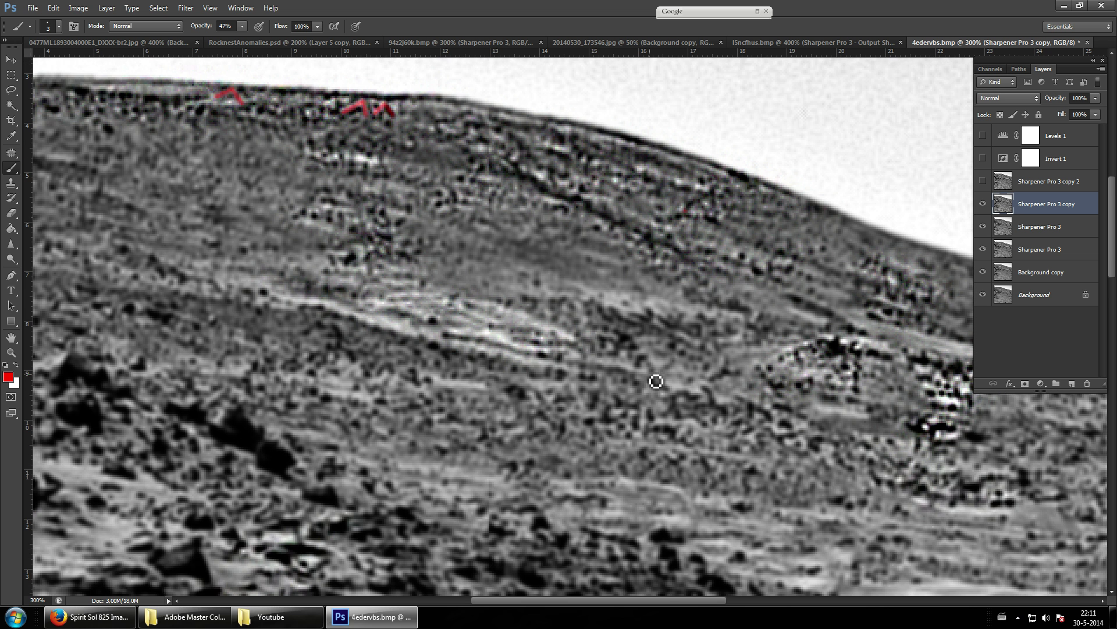
pyautogui.scroll(-8, 658, 337)
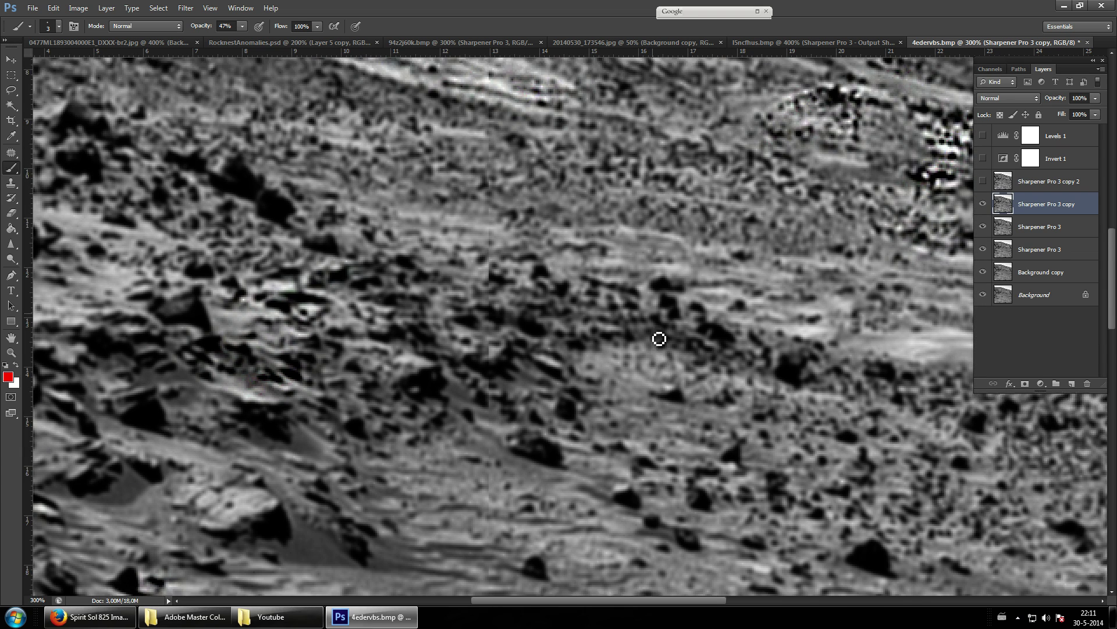
pyautogui.scroll(-10, 708, 257)
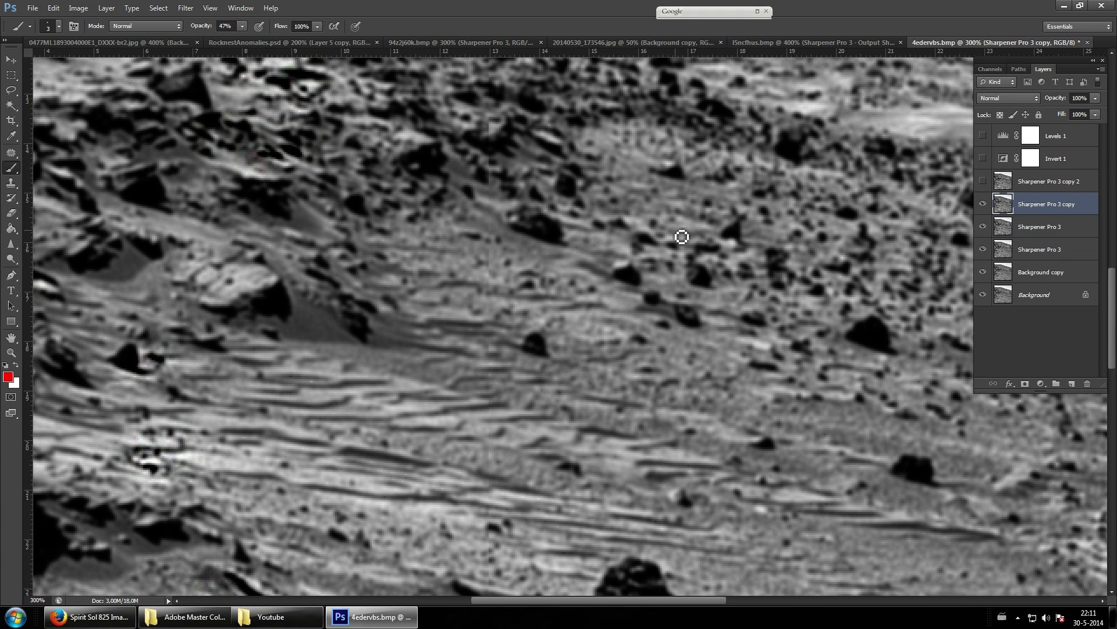
pyautogui.scroll(-3, 666, 267)
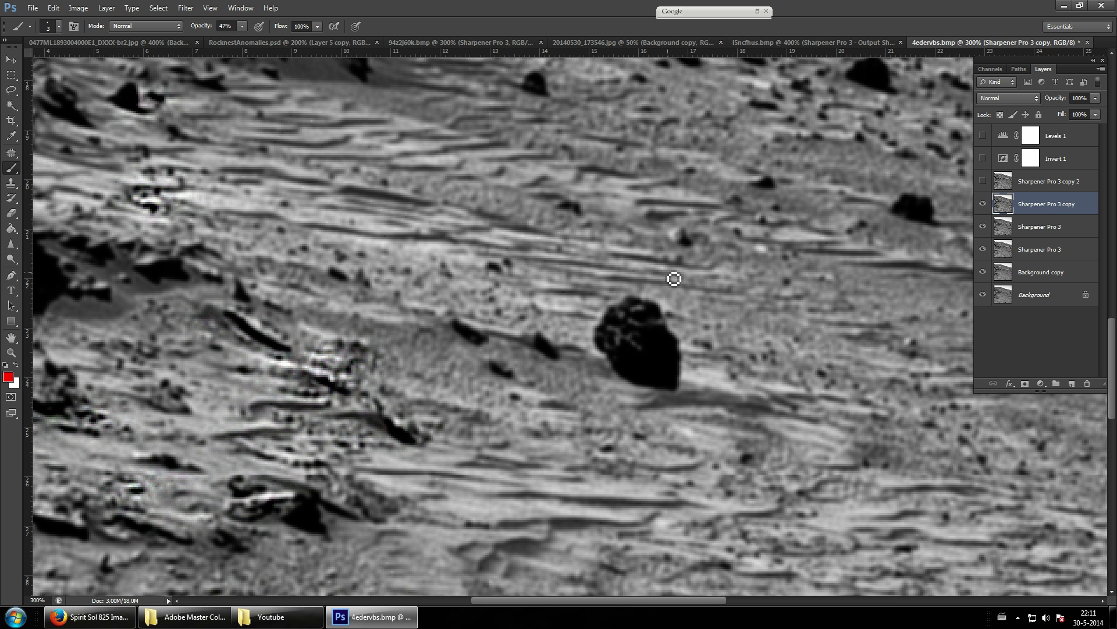
pyautogui.scroll(-1, 582, 289)
pyautogui.scroll(2, 582, 290)
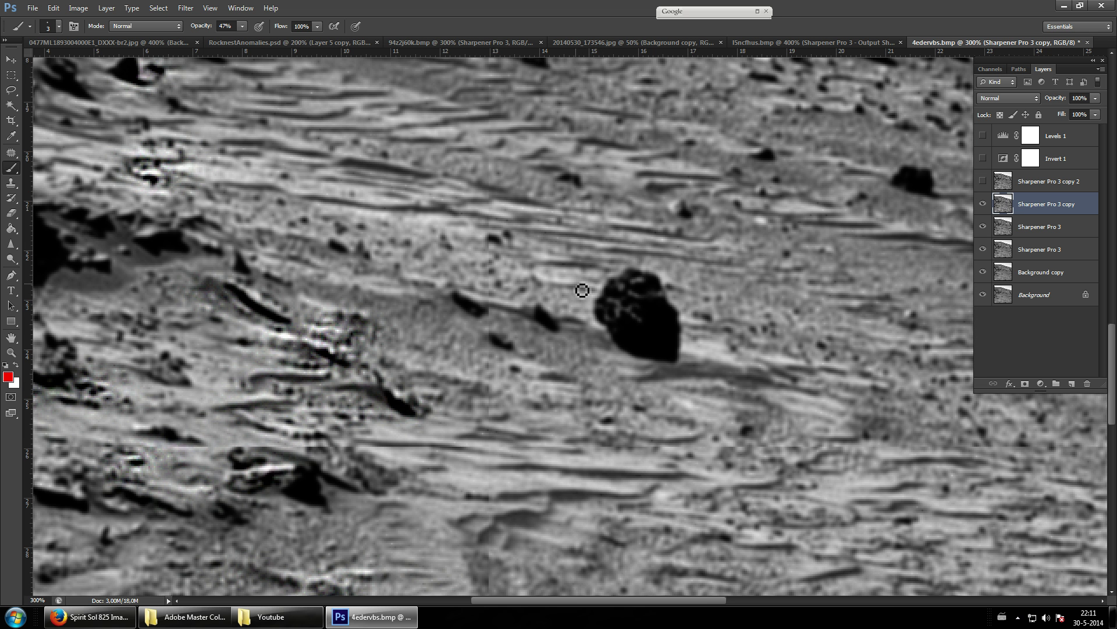
# - Examine the terrain near the image's left edge at 200%, and magnify the bright ribbed rock there to 400%
pyautogui.hotkey('ctrl', '-')
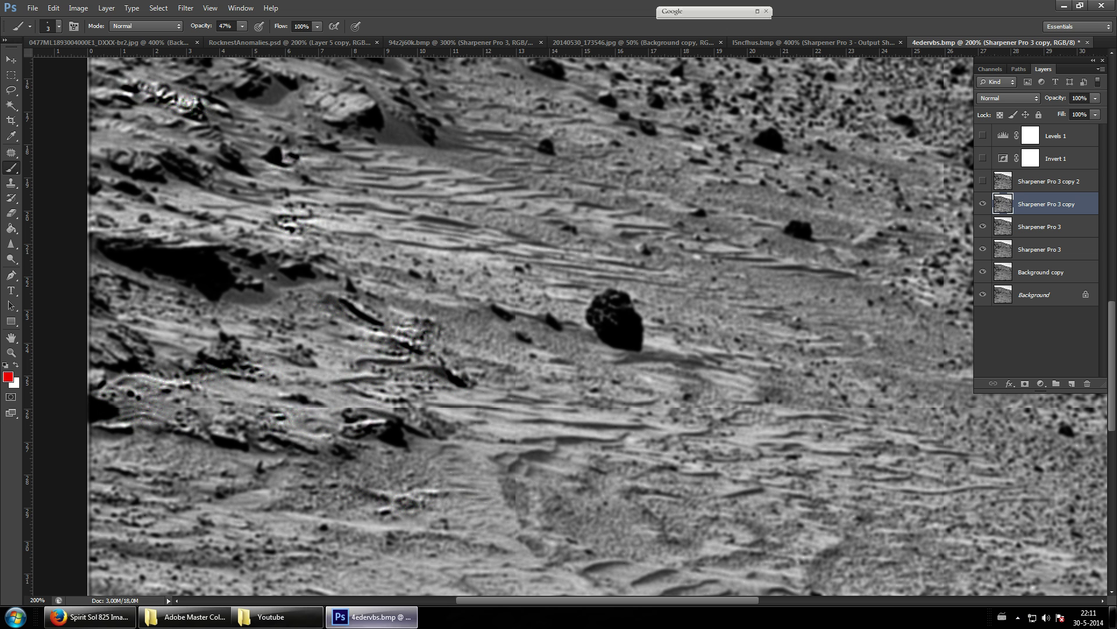
pyautogui.moveTo(499, 601); pyautogui.dragTo(471, 595)
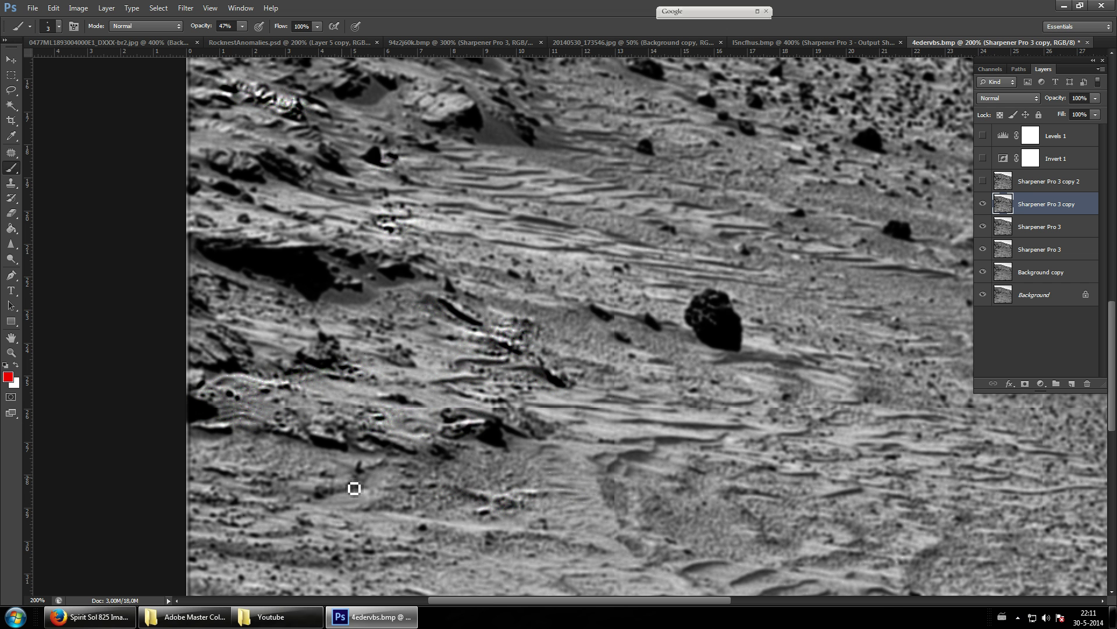
pyautogui.scroll(-1, 263, 547)
pyautogui.scroll(-3, 264, 547)
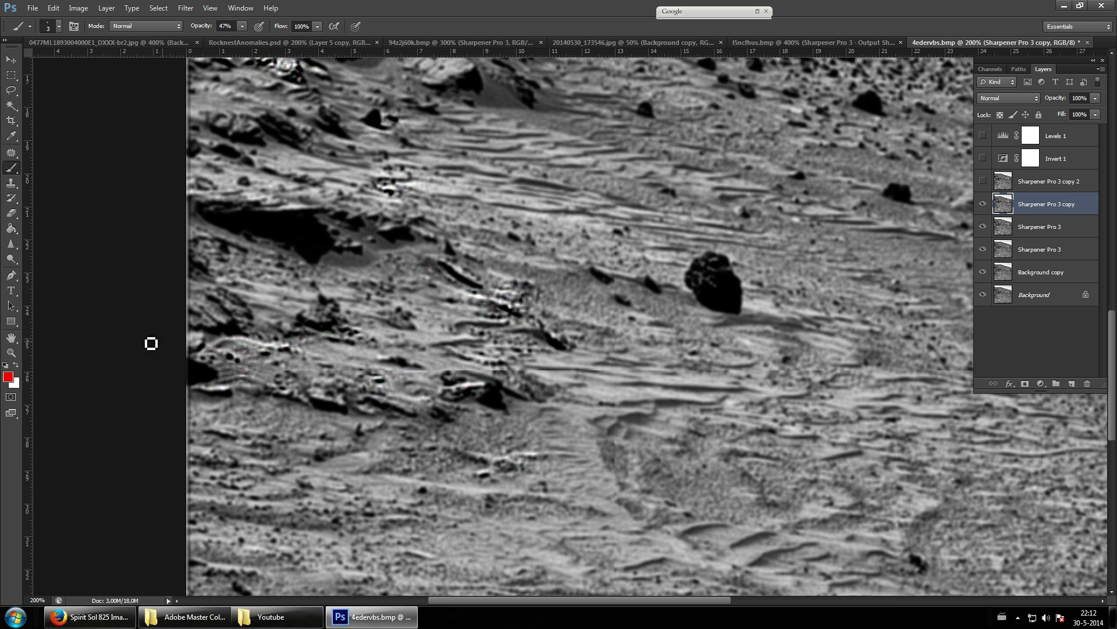
pyautogui.scroll(2, 283, 355)
pyautogui.scroll(6, 274, 281)
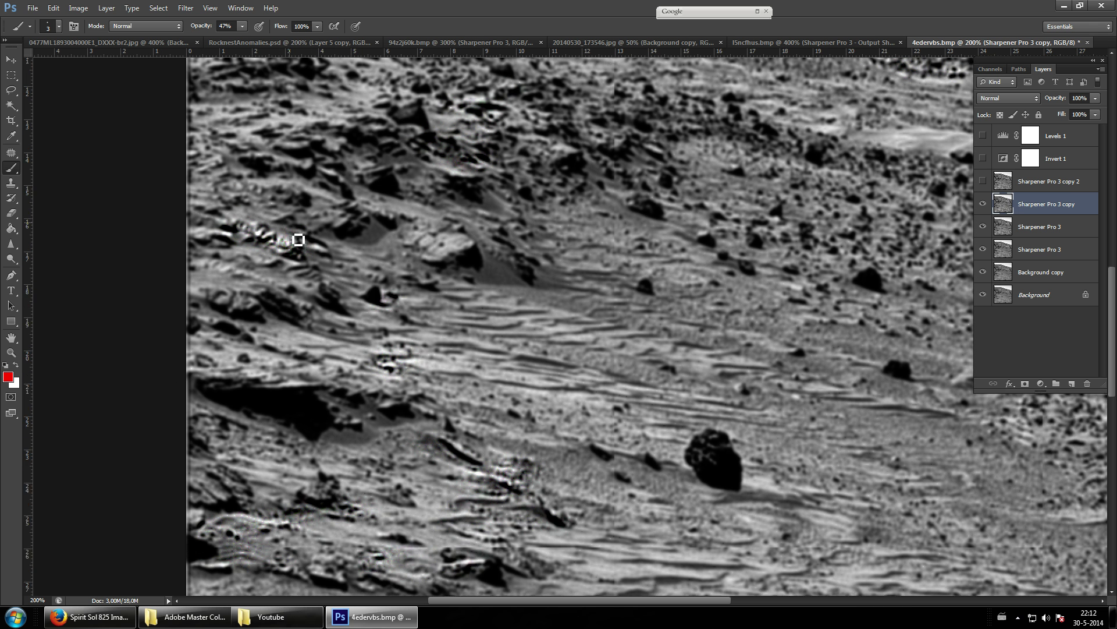
pyautogui.click(11, 353)
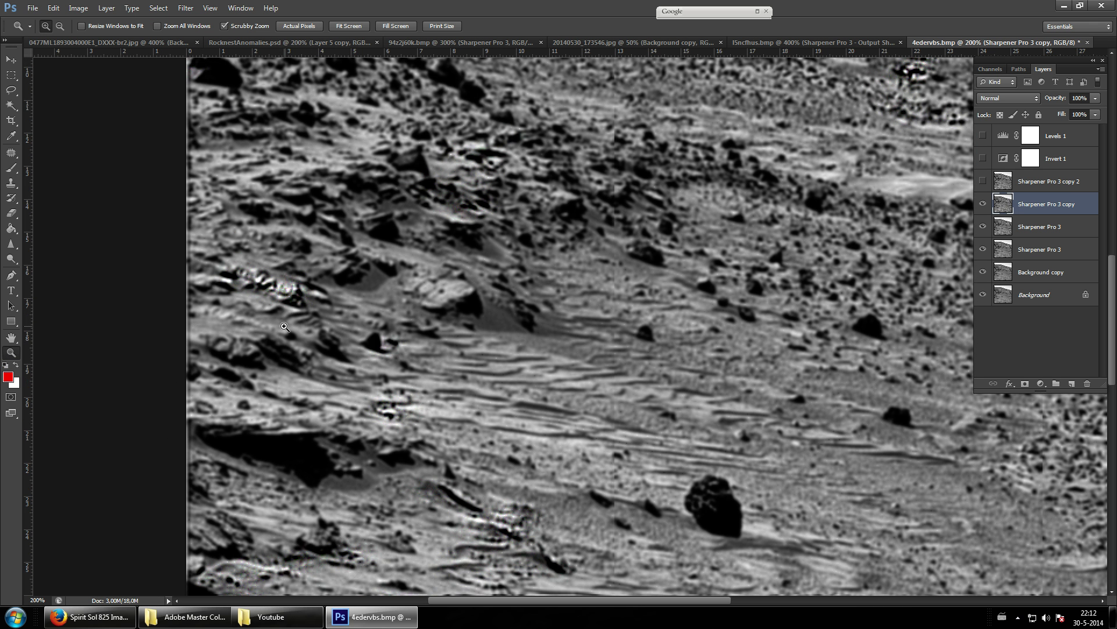
pyautogui.click(285, 327)
pyautogui.click(282, 319)
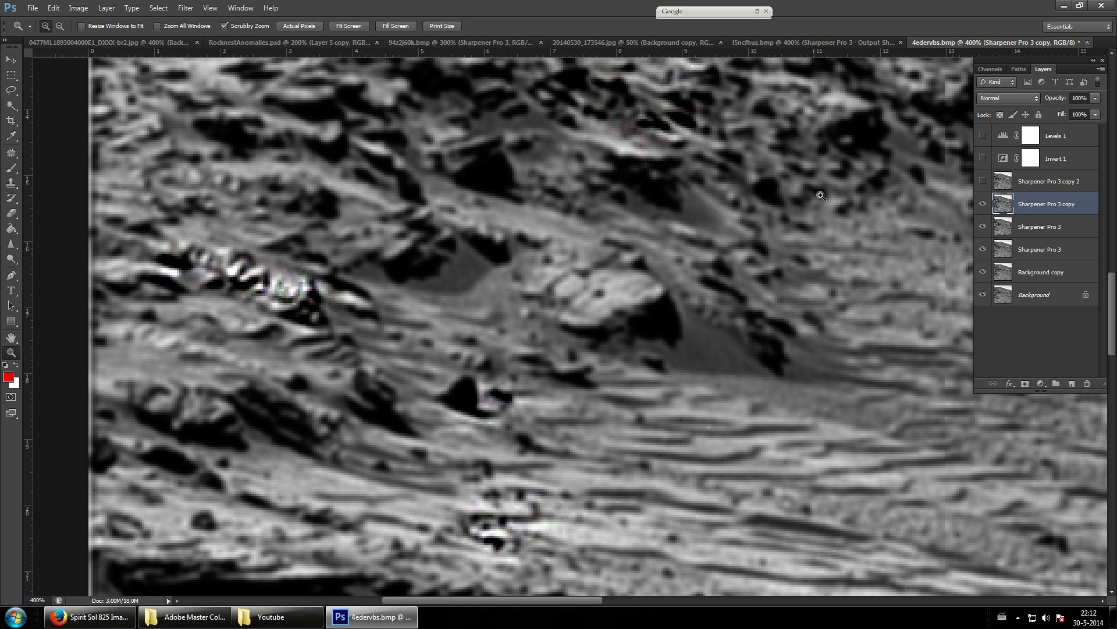
# - Duplicate the Sharpener Pro 3 copy layer with the Brush tool active for further markings
pyautogui.click(11, 168)
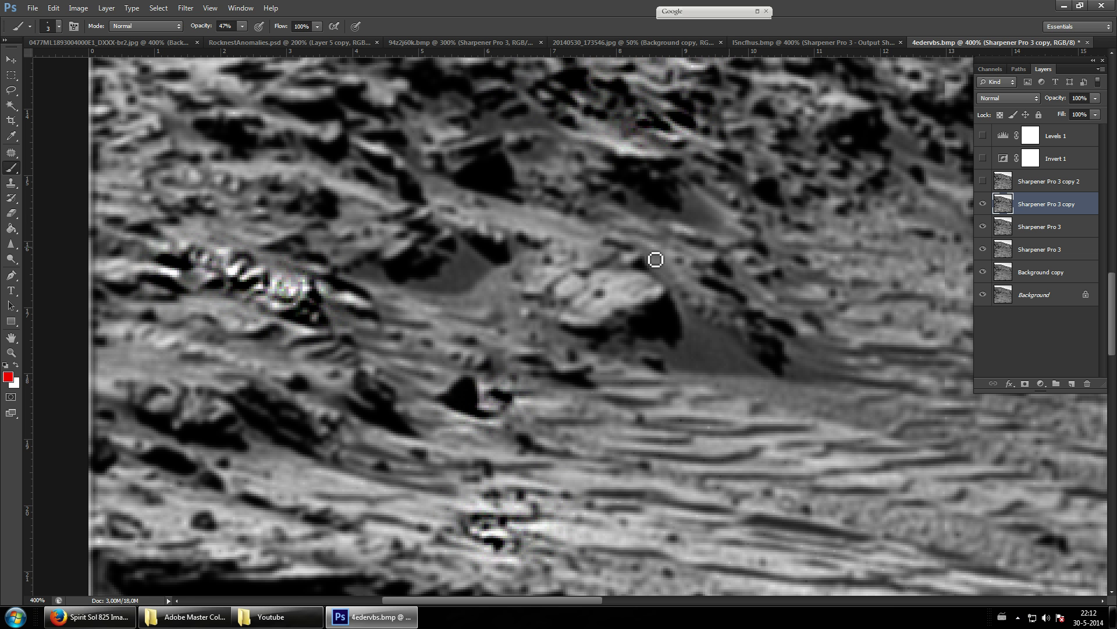
pyautogui.rightClick(1032, 204)
pyautogui.click(996, 235)
pyautogui.press('Return')
# - Try to trace the bright ribbed rock and the ledge beneath it with red brush strokes, and undo all of them
pyautogui.moveTo(272, 279)
pyautogui.mouseDown()
pyautogui.moveTo(291, 313)
pyautogui.moveTo(321, 295)
pyautogui.mouseUp()
pyautogui.moveTo(250, 281)
pyautogui.mouseDown()
pyautogui.moveTo(267, 279)
pyautogui.moveTo(267, 297)
pyautogui.moveTo(219, 252)
pyautogui.moveTo(170, 268)
pyautogui.moveTo(200, 298)
pyautogui.moveTo(213, 278)
pyautogui.mouseUp()
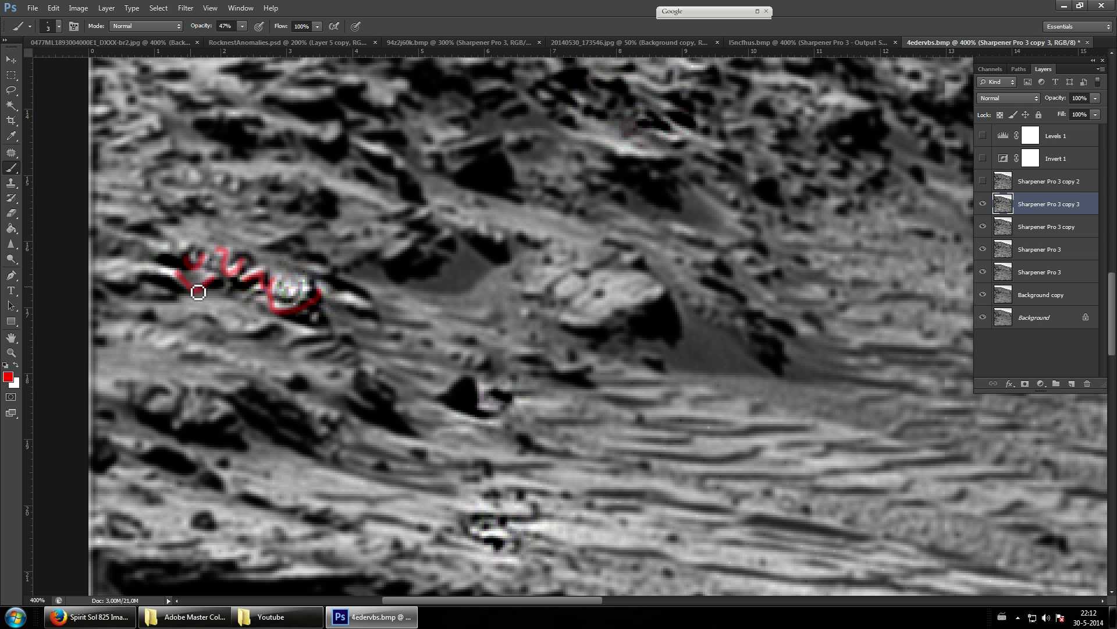
pyautogui.moveTo(141, 315); pyautogui.dragTo(288, 332)
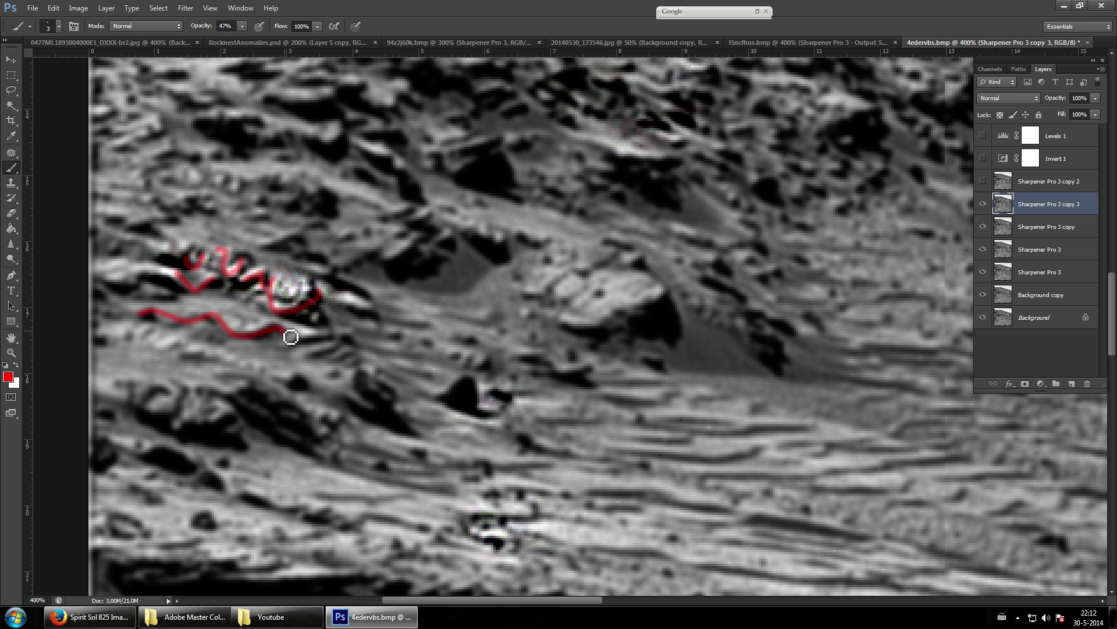
pyautogui.hotkey('ctrl', 'z')
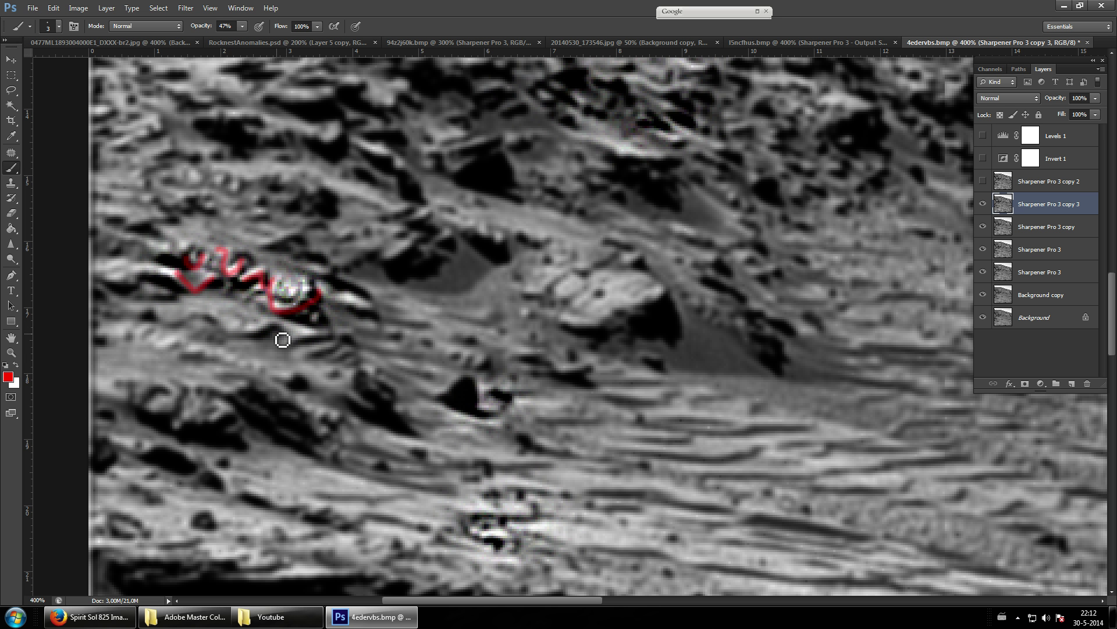
pyautogui.hotkey('ctrl', 'z')
pyautogui.hotkey('ctrl', 'z')
pyautogui.hotkey('ctrl', 'alt', 'z')
pyautogui.hotkey('ctrl', 'alt', 'z')
pyautogui.hotkey('ctrl', 'alt', 'z')
pyautogui.hotkey('ctrl', 'alt', 'z')
pyautogui.hotkey('ctrl', 'alt', 'z')
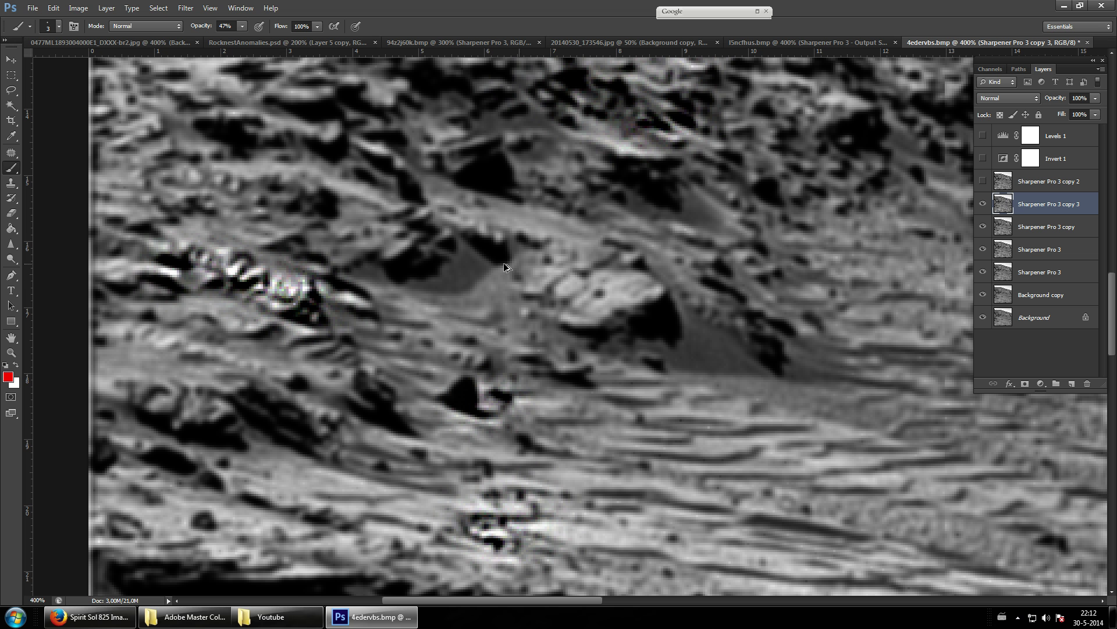
# - Hide the Sharpener Pro 3 copy layer, keep its new duplicate shown, and turn on the Invert 1 and Levels 1 adjustments
pyautogui.click(983, 204)
pyautogui.click(982, 227)
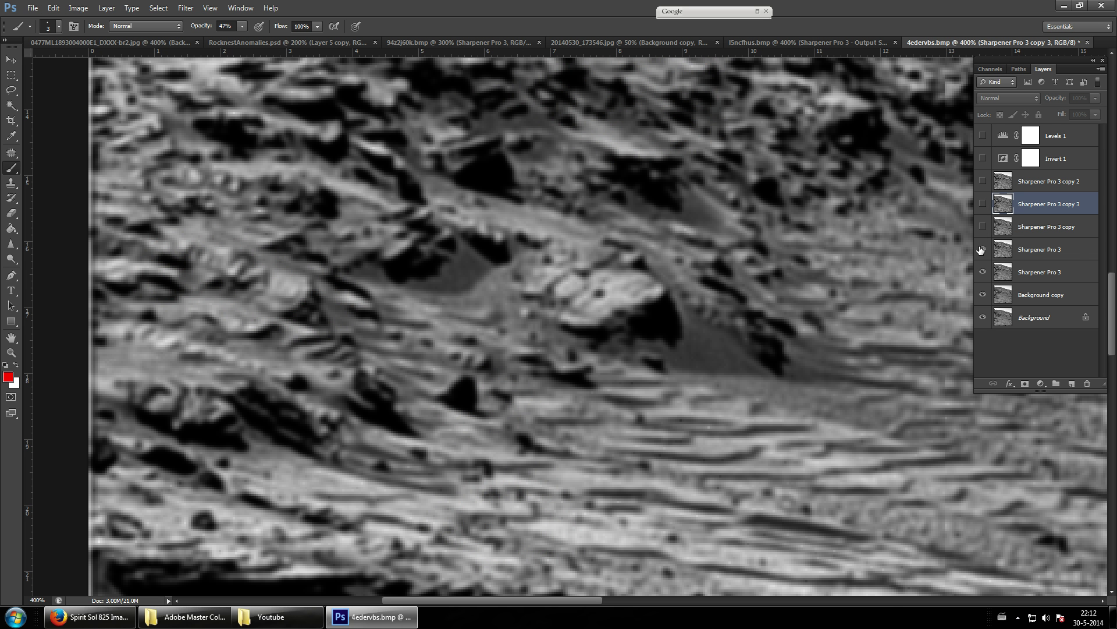
pyautogui.click(982, 205)
pyautogui.click(983, 159)
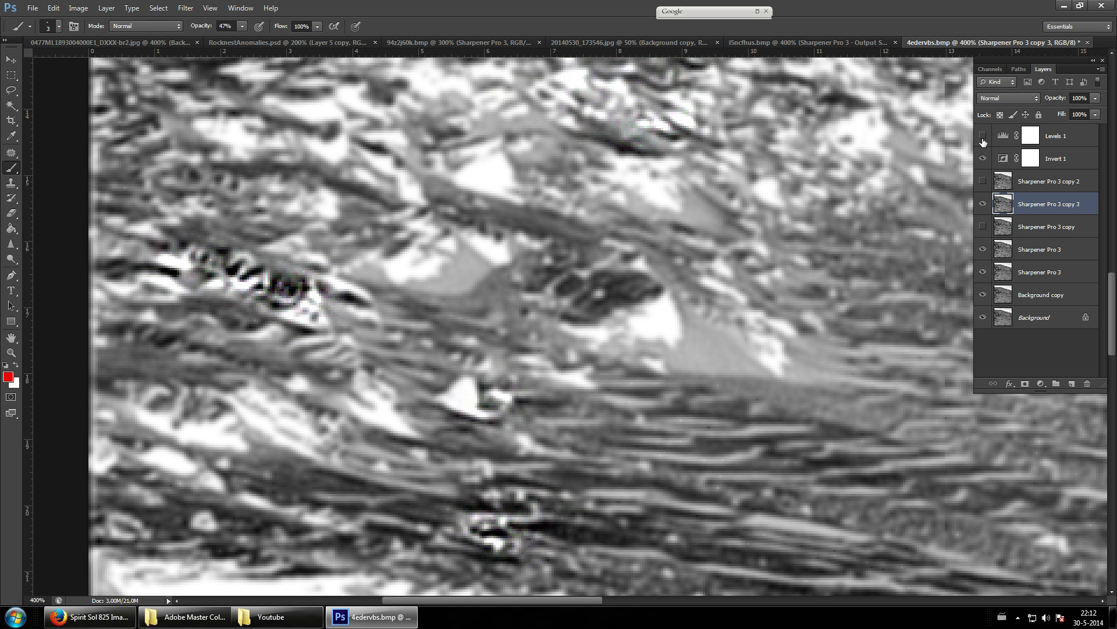
pyautogui.click(982, 137)
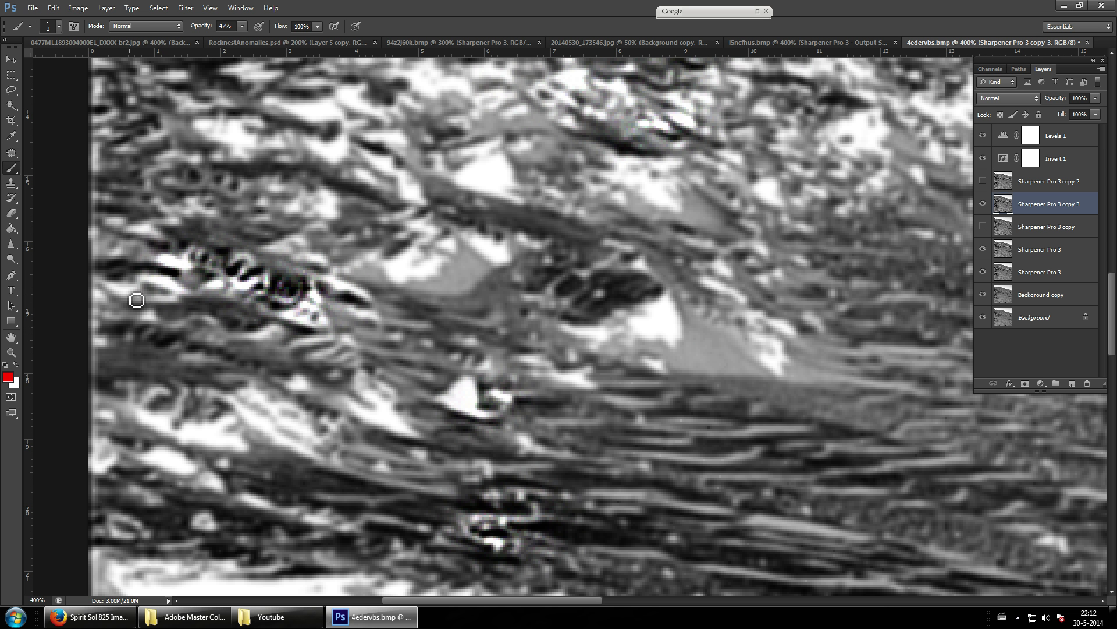
# - Outline the small feature between the image's left edge and the ribbed rock with the brush, and return to 200%
pyautogui.moveTo(94, 282)
pyautogui.mouseDown()
pyautogui.moveTo(129, 296)
pyautogui.moveTo(146, 280)
pyautogui.moveTo(180, 301)
pyautogui.mouseUp()
pyautogui.hotkey('ctrl', 'z')
pyautogui.scroll(-5, 229, 312)
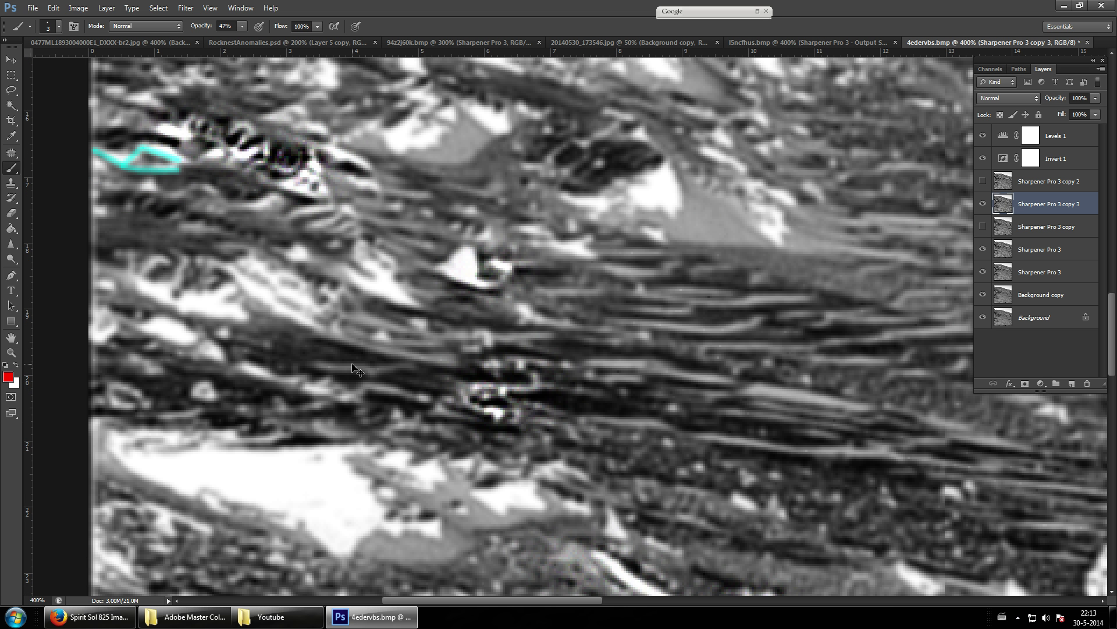
pyautogui.hotkey('ctrl', '-')
pyautogui.hotkey('ctrl', '-')
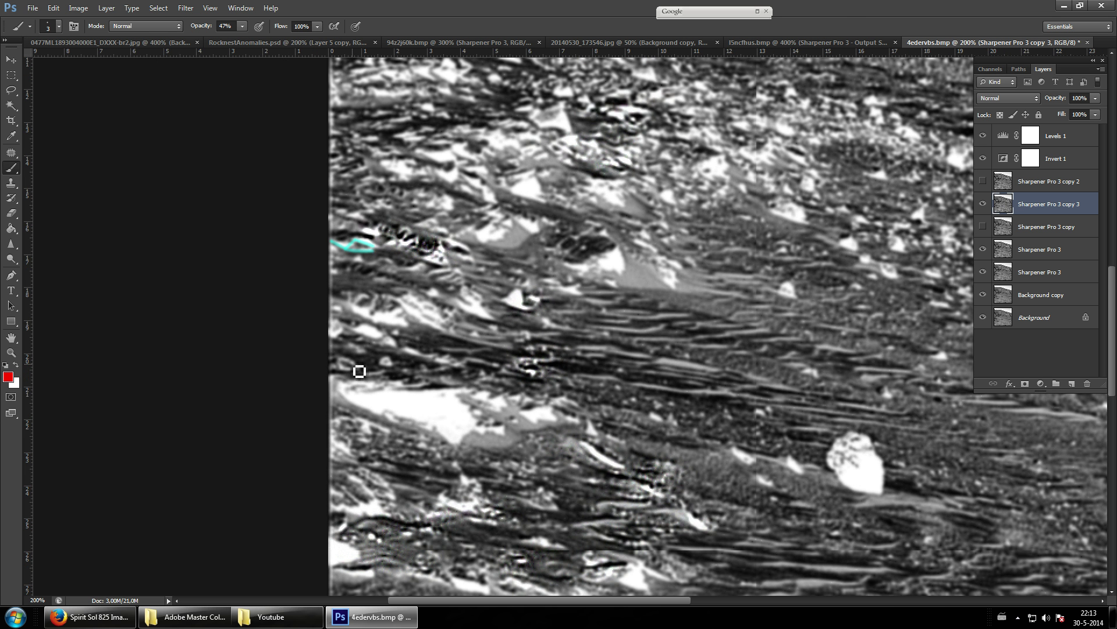
# - Examine the pyramid-shaped rock near the image's right edge at 400%, with and without the Invert 1 adjustment
pyautogui.moveTo(638, 600); pyautogui.dragTo(858, 595)
pyautogui.scroll(5, 808, 382)
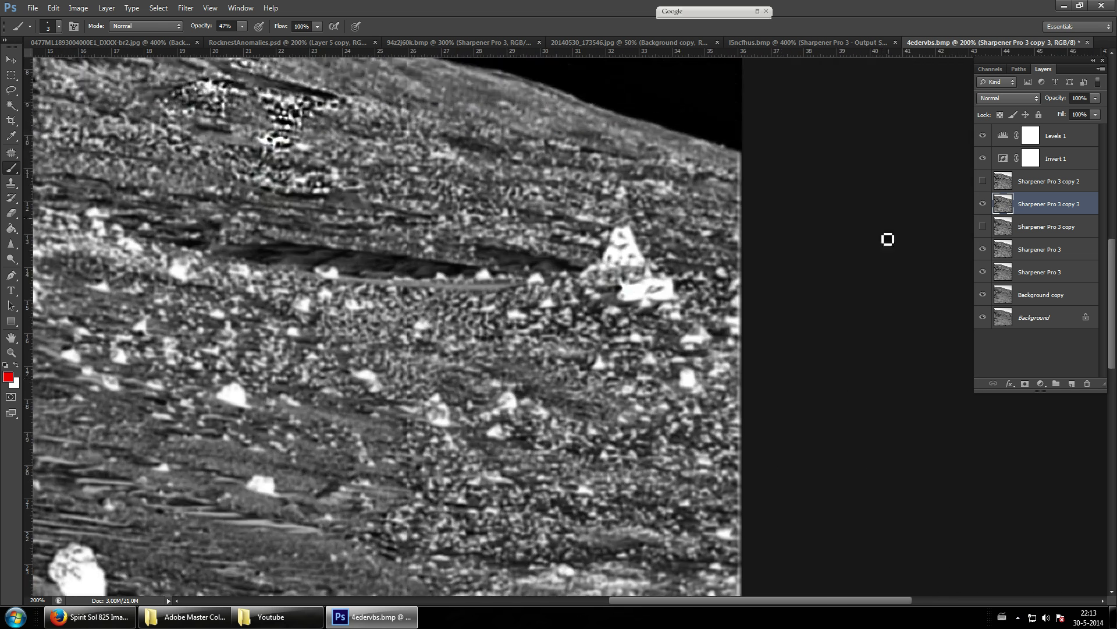
pyautogui.click(10, 353)
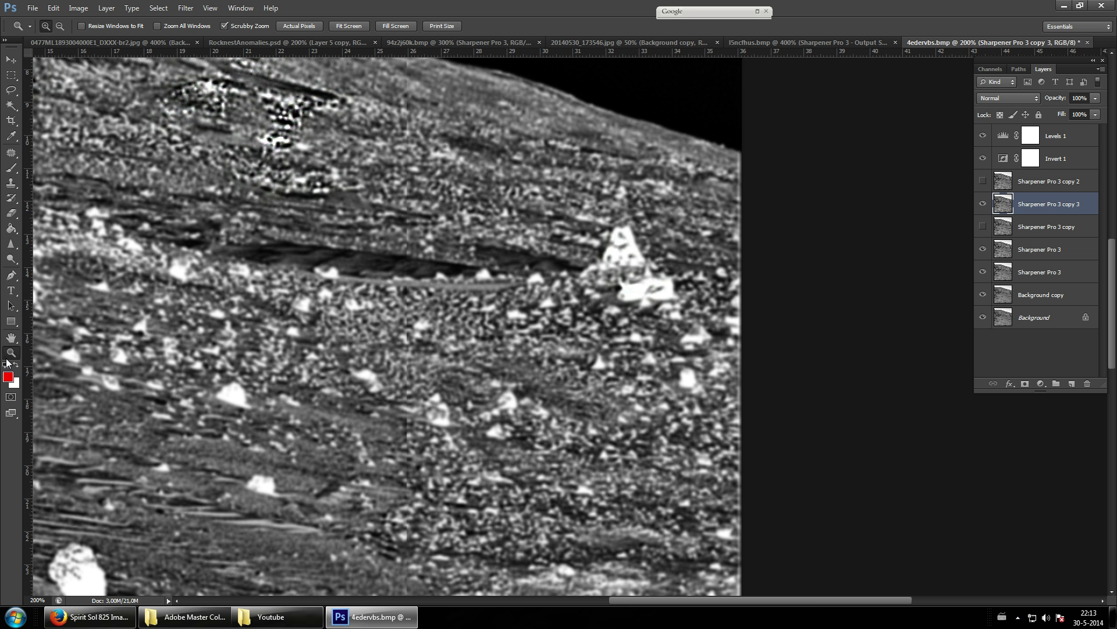
pyautogui.click(711, 262)
pyautogui.click(703, 265)
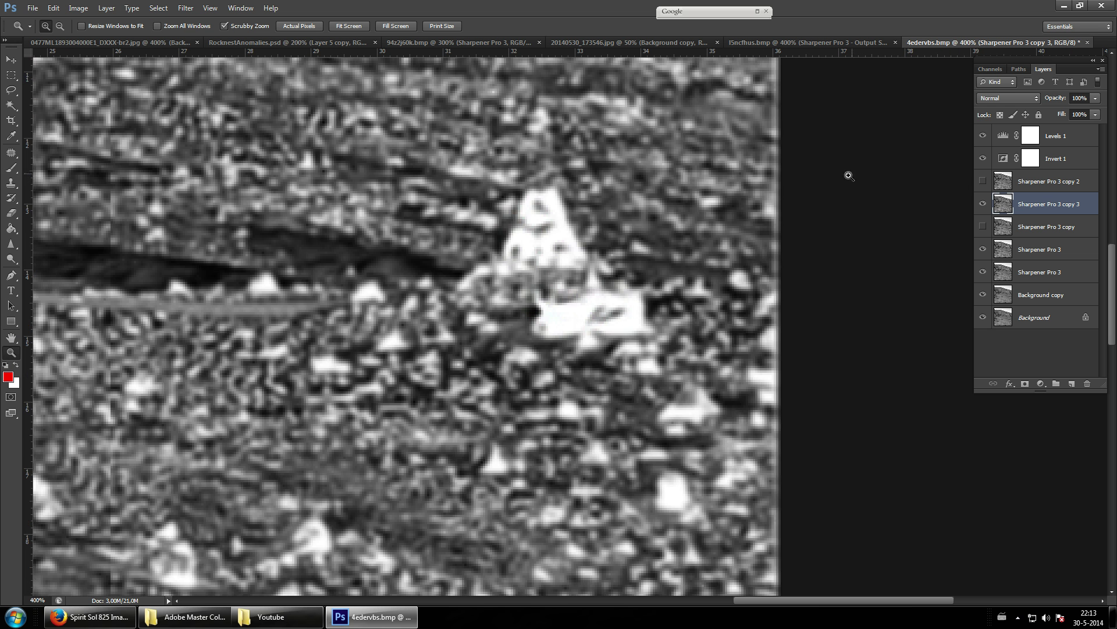
pyautogui.click(981, 159)
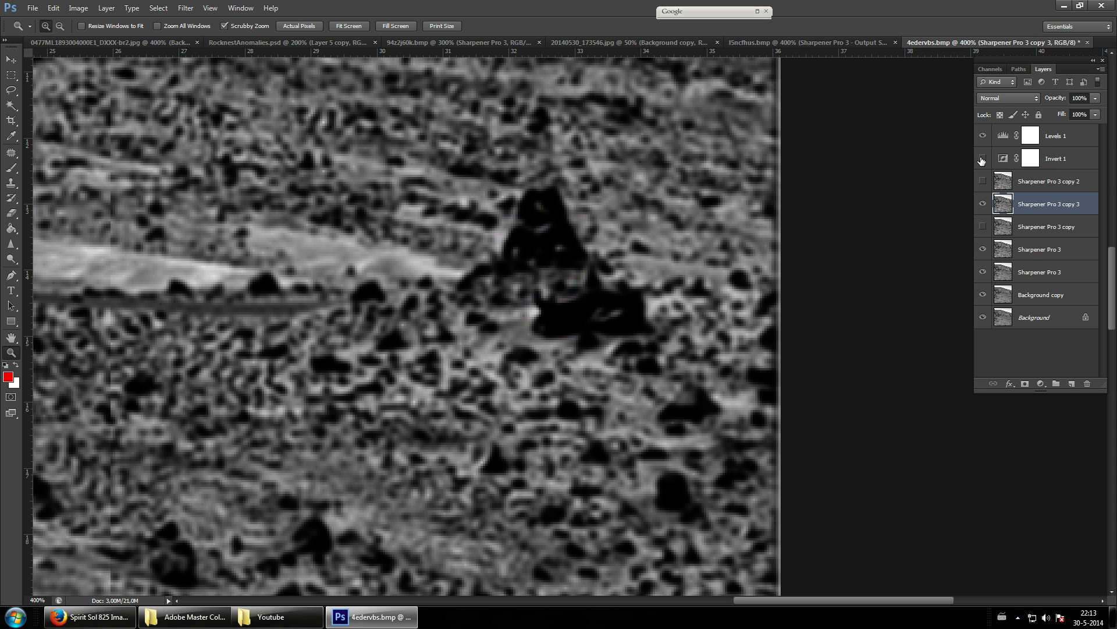
pyautogui.scroll(1, 855, 245)
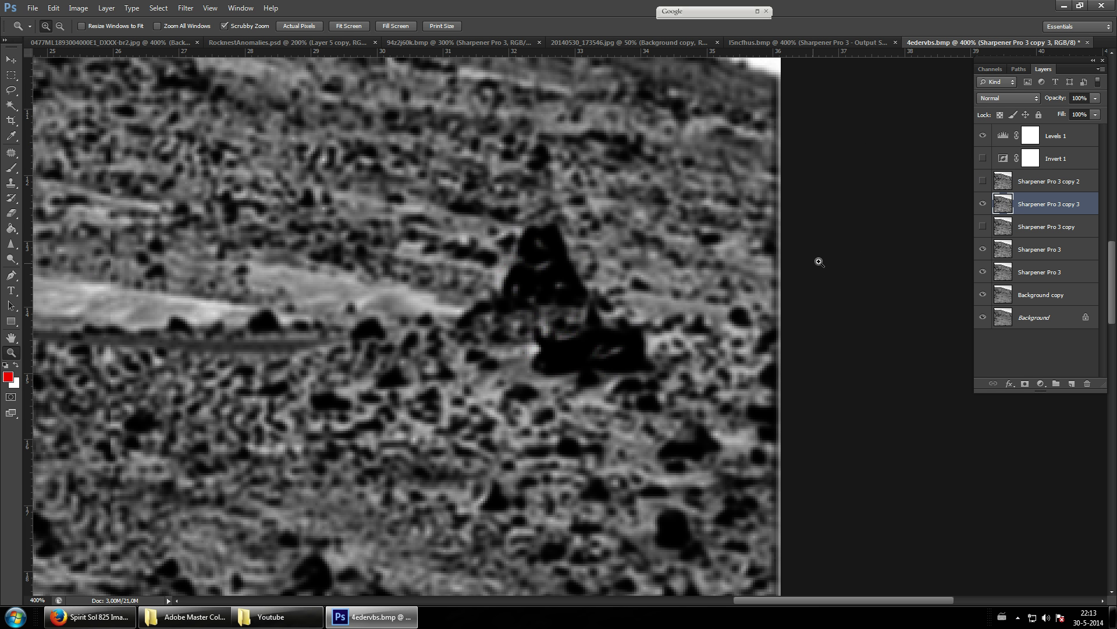
pyautogui.click(983, 159)
pyautogui.click(983, 159)
pyautogui.click(983, 159)
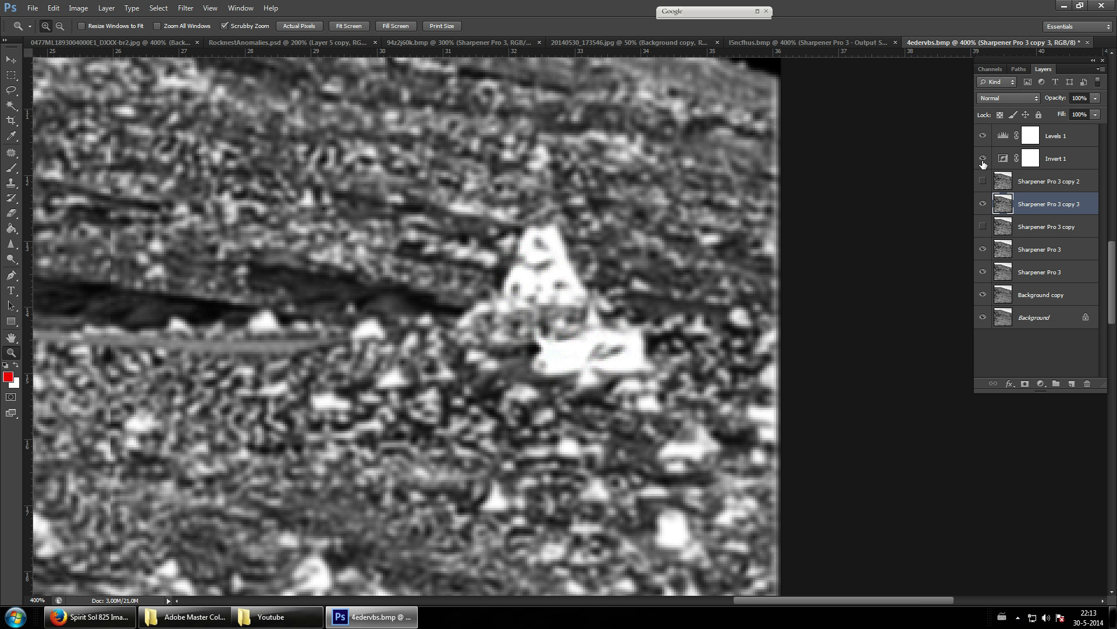
# - Show and select the Sharpener Pro 3 copy 2 layer, and outline the bright block below the pyramid-shaped rock with the brush
pyautogui.click(983, 182)
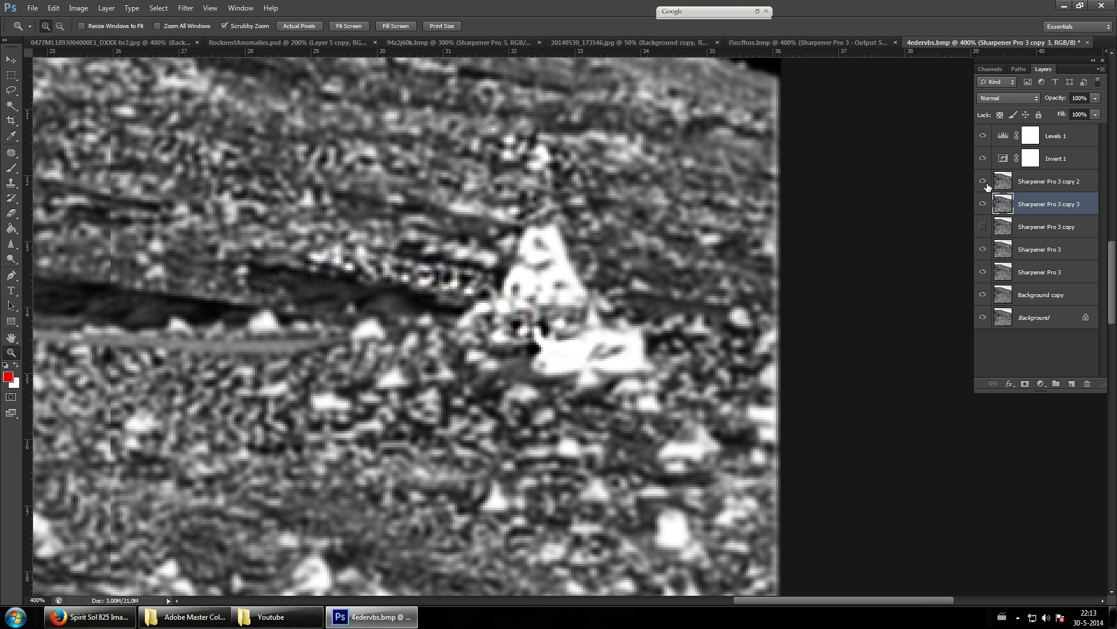
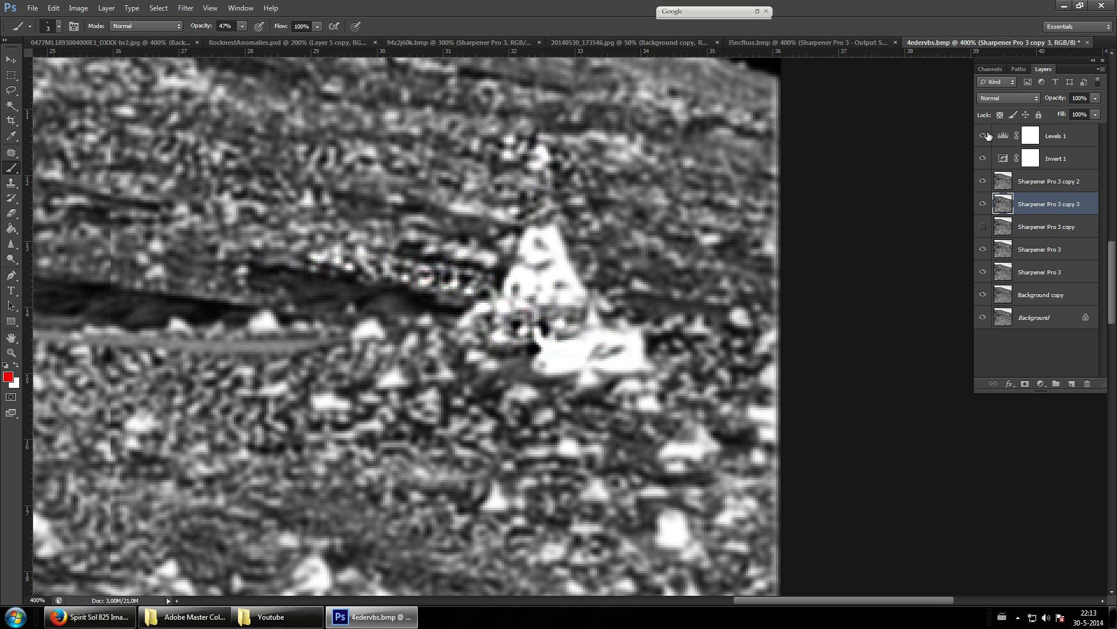
pyautogui.click(984, 135)
pyautogui.click(984, 136)
pyautogui.click(1047, 182)
pyautogui.moveTo(533, 359)
pyautogui.mouseDown()
pyautogui.moveTo(599, 334)
pyautogui.moveTo(648, 340)
pyautogui.moveTo(622, 369)
pyautogui.moveTo(594, 365)
pyautogui.moveTo(614, 347)
pyautogui.moveTo(604, 355)
pyautogui.mouseUp()
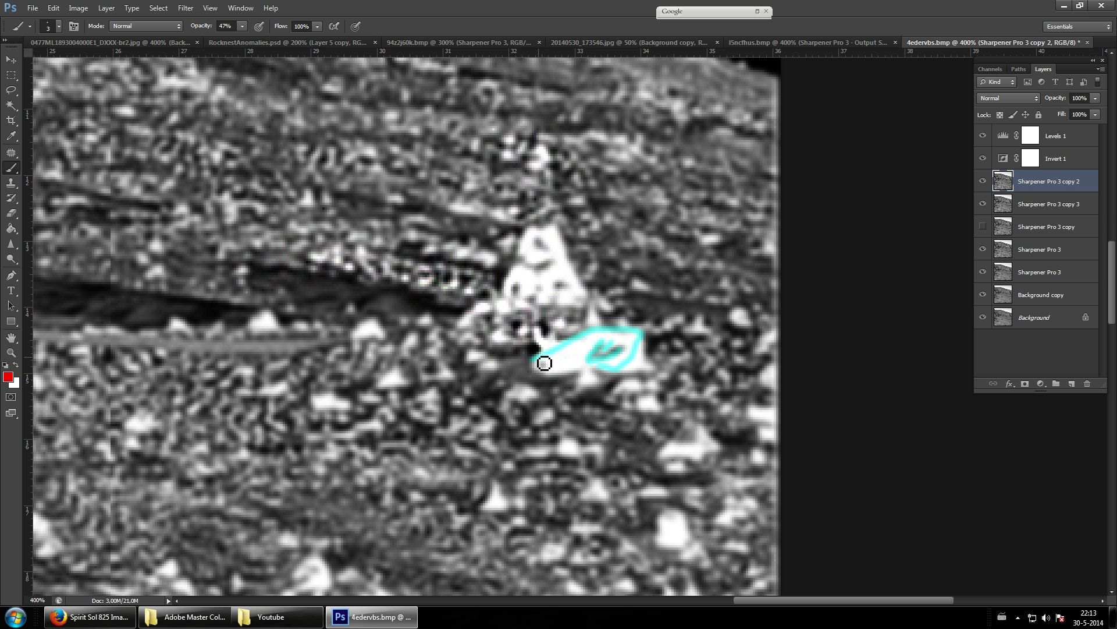
# - Trace the pyramid-shaped rock, the small shapes on the dotted ridge beside it, and the lower edge of the block
pyautogui.moveTo(544, 361)
pyautogui.mouseDown()
pyautogui.moveTo(539, 313)
pyautogui.moveTo(517, 304)
pyautogui.mouseUp()
pyautogui.moveTo(319, 260)
pyautogui.mouseDown()
pyautogui.moveTo(481, 300)
pyautogui.moveTo(462, 255)
pyautogui.moveTo(317, 274)
pyautogui.mouseUp()
pyautogui.hotkey('ctrl', 'z')
pyautogui.moveTo(501, 313)
pyautogui.mouseDown()
pyautogui.moveTo(499, 299)
pyautogui.moveTo(473, 291)
pyautogui.moveTo(489, 275)
pyautogui.moveTo(481, 266)
pyautogui.moveTo(454, 287)
pyautogui.moveTo(457, 276)
pyautogui.mouseUp()
pyautogui.moveTo(512, 319); pyautogui.dragTo(509, 298)
pyautogui.click(390, 253)
pyautogui.moveTo(389, 253)
pyautogui.mouseDown()
pyautogui.moveTo(416, 236)
pyautogui.moveTo(434, 249)
pyautogui.mouseUp()
pyautogui.moveTo(504, 299)
pyautogui.mouseDown()
pyautogui.moveTo(536, 229)
pyautogui.moveTo(588, 309)
pyautogui.moveTo(546, 317)
pyautogui.moveTo(495, 305)
pyautogui.mouseUp()
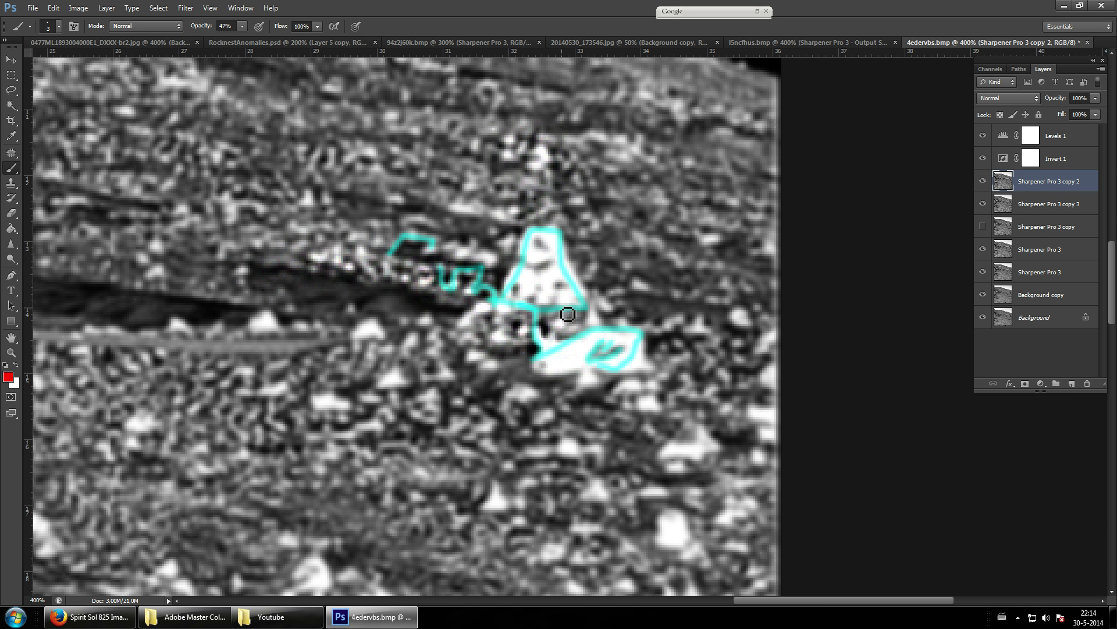
pyautogui.moveTo(594, 369)
pyautogui.mouseDown()
pyautogui.moveTo(569, 378)
pyautogui.moveTo(527, 374)
pyautogui.moveTo(549, 375)
pyautogui.moveTo(531, 366)
pyautogui.mouseUp()
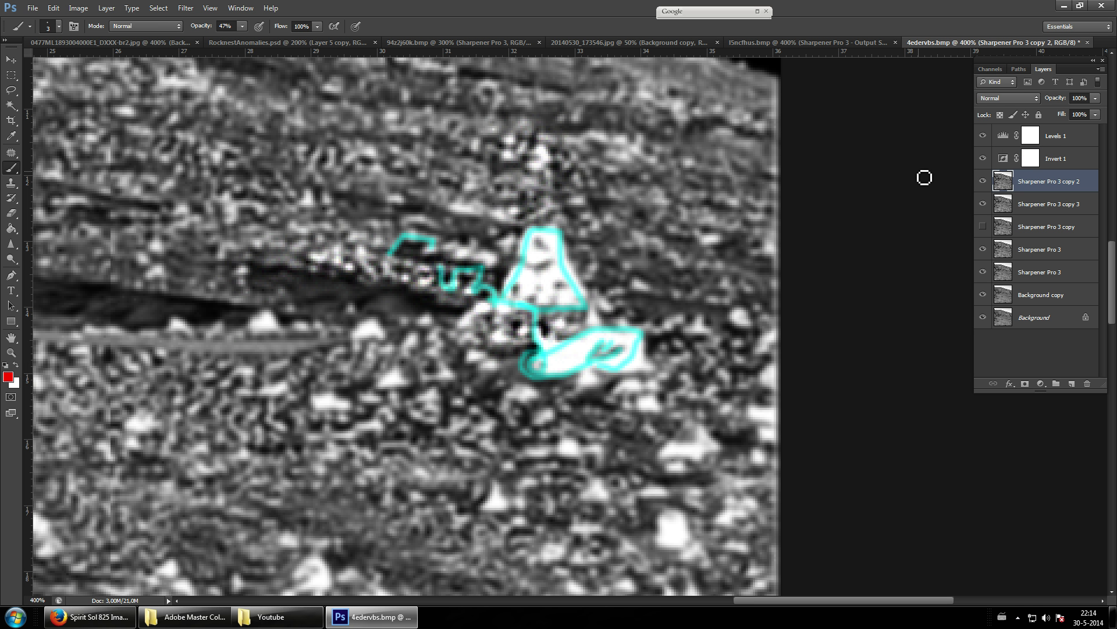
# - Turn off the Invert 1 adjustment and hide the Sharpener Pro 3 copy 2 layer
pyautogui.click(984, 136)
pyautogui.click(983, 158)
pyautogui.click(983, 158)
pyautogui.click(983, 158)
pyautogui.click(984, 182)
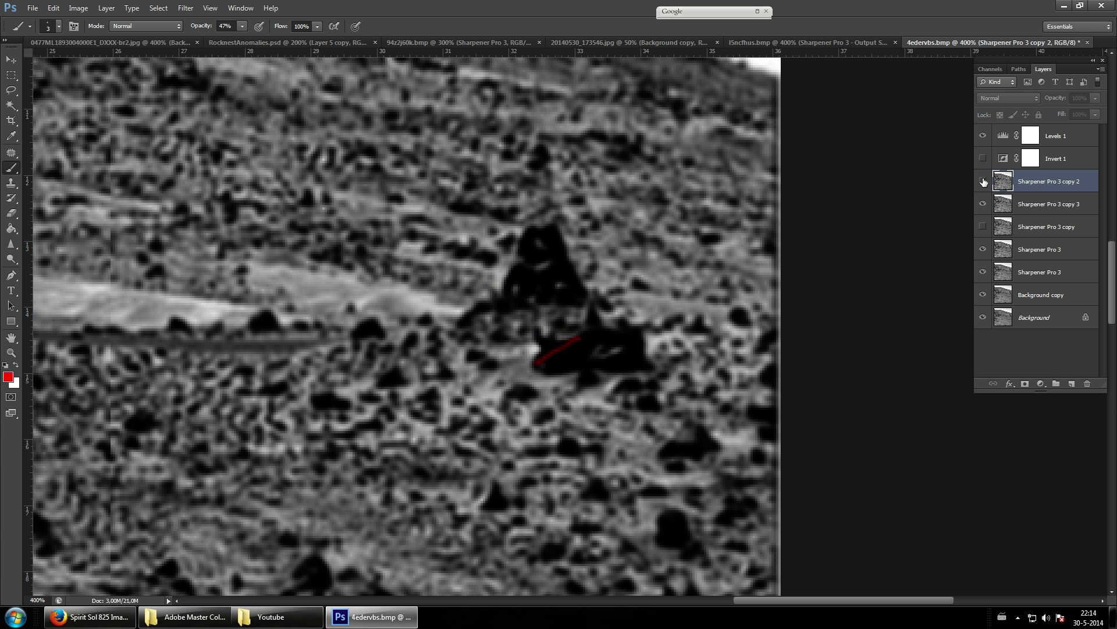
# - Examine the isolated dark boulder in the middle of the image at 400% and within the wider terrain at 100%
pyautogui.hotkey('ctrl', '-')
pyautogui.hotkey('ctrl', '-')
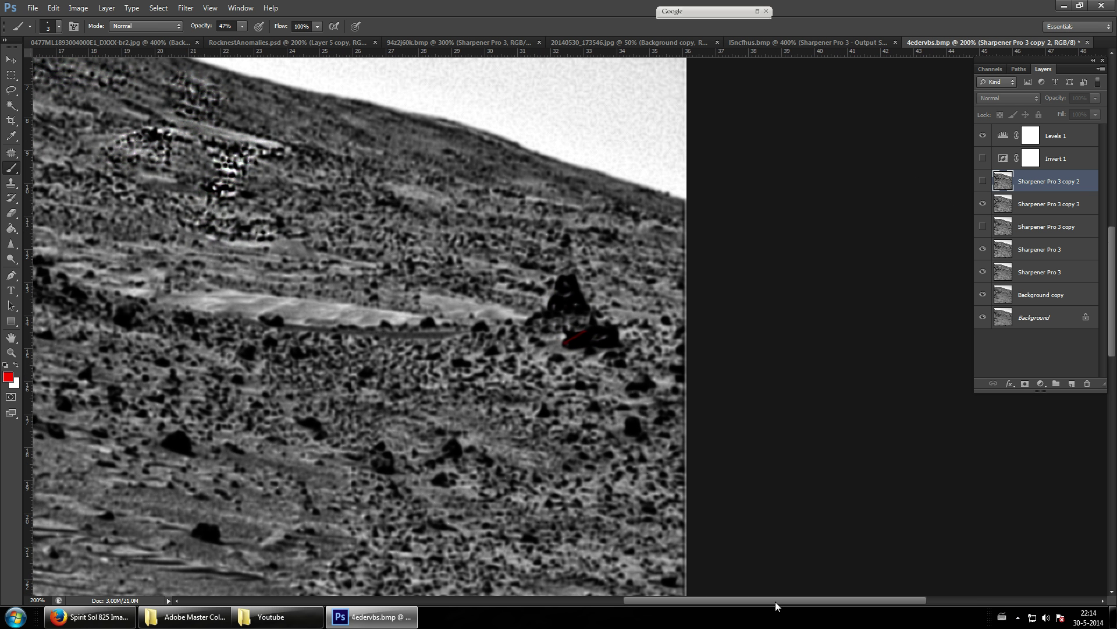
pyautogui.moveTo(775, 602); pyautogui.dragTo(681, 601)
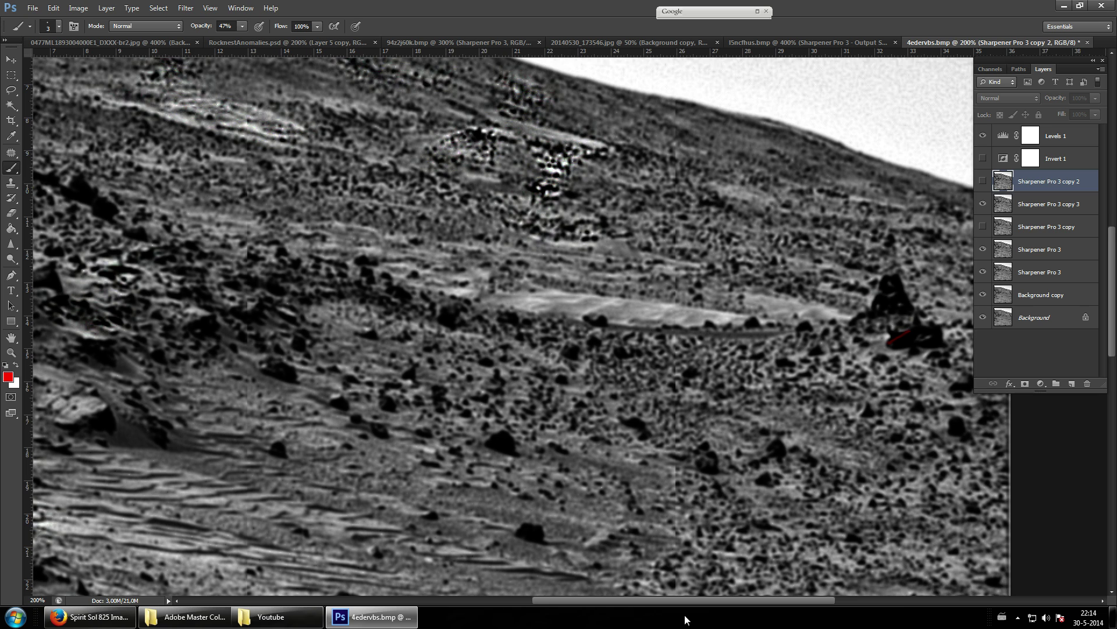
pyautogui.scroll(-1, 470, 465)
pyautogui.scroll(-5, 470, 466)
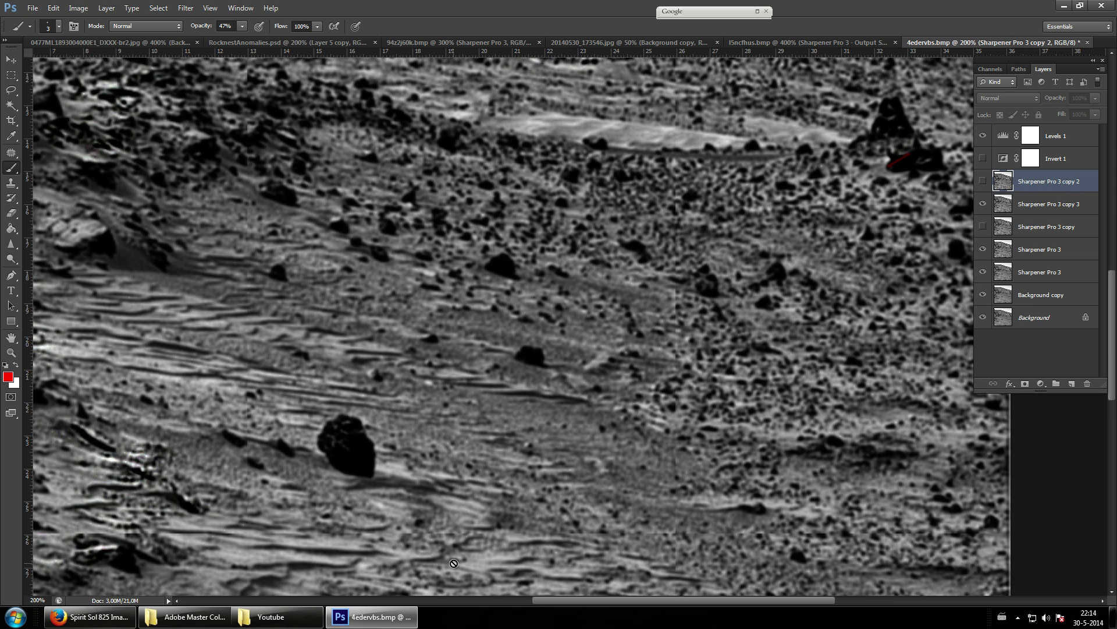
pyautogui.moveTo(575, 603); pyautogui.dragTo(536, 606)
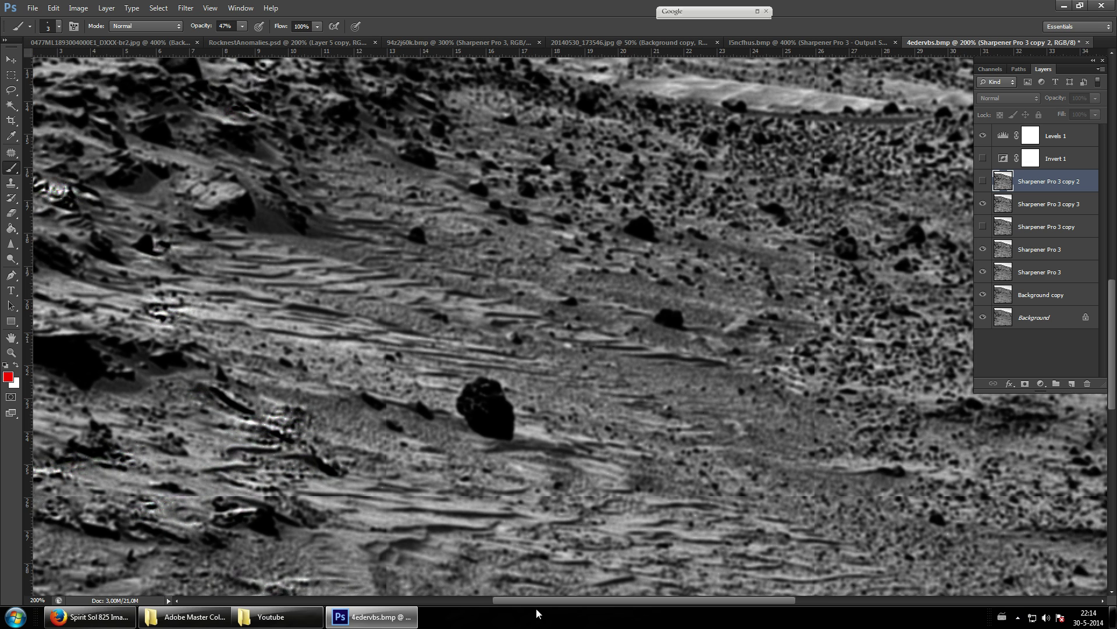
pyautogui.click(11, 353)
pyautogui.moveTo(427, 419); pyautogui.dragTo(519, 392)
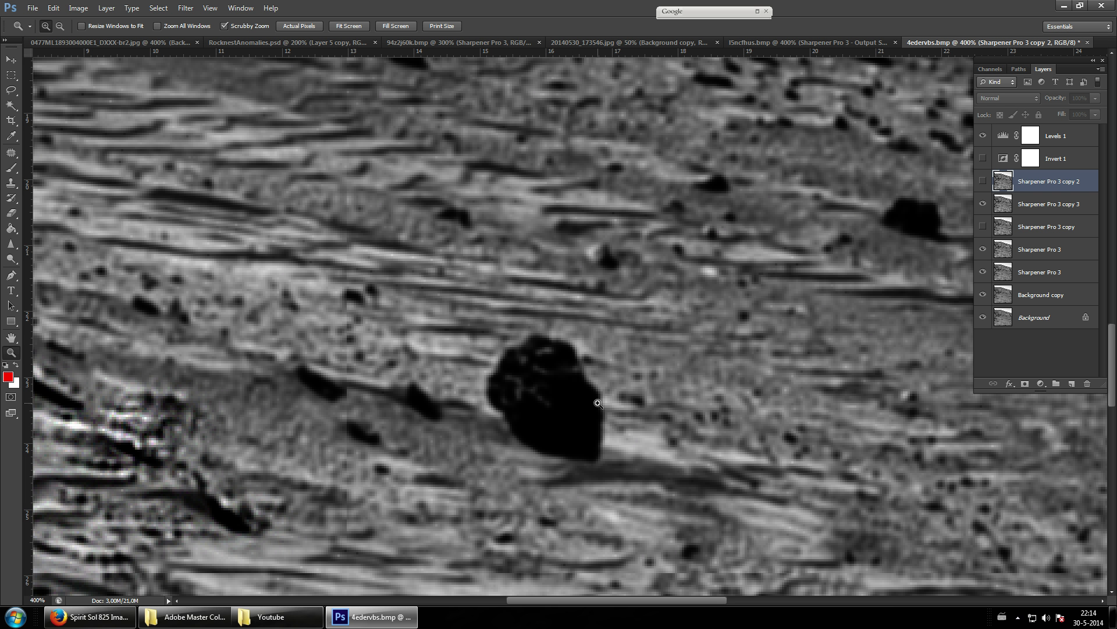
pyautogui.scroll(-3, 519, 455)
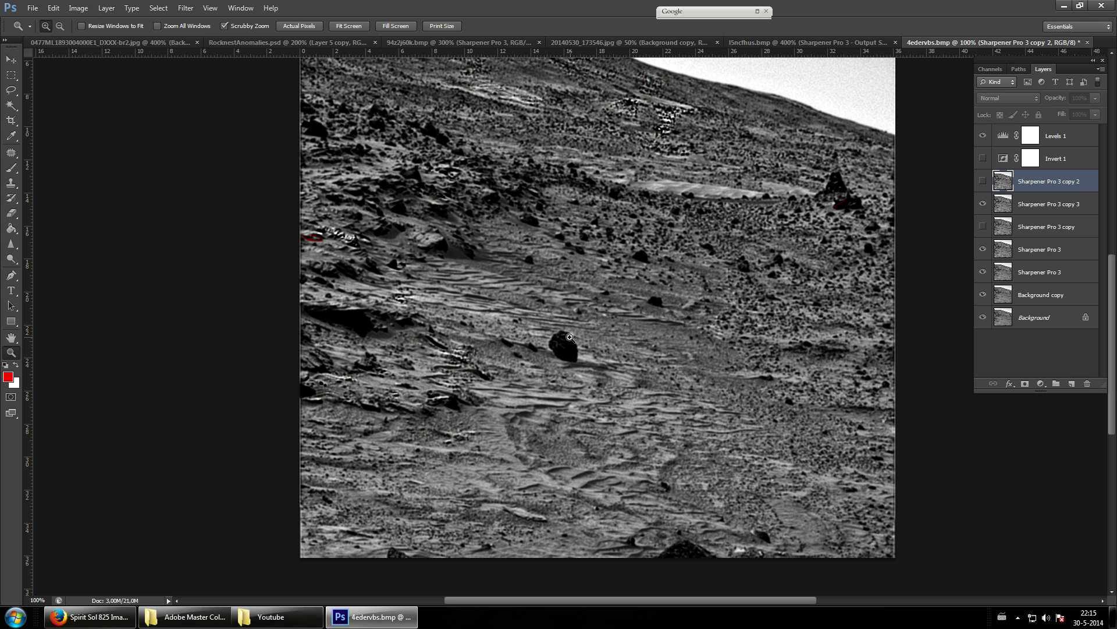
pyautogui.click(592, 335)
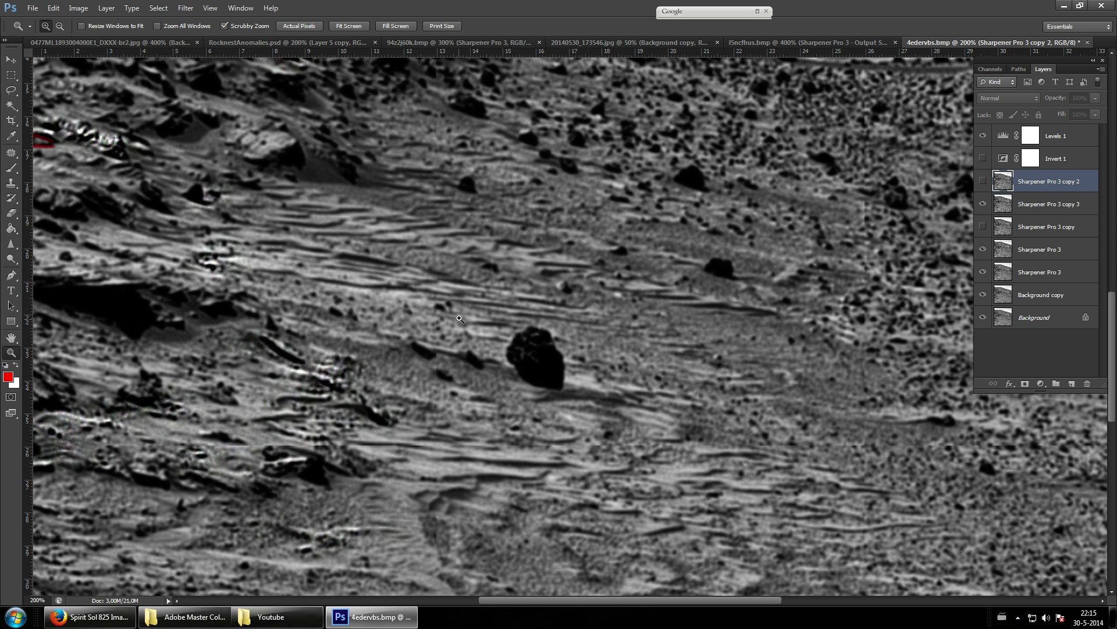
# - Examine the rocky ledge below the large dark overhang at 300%, with and without the Invert 1 adjustment
pyautogui.scroll(-4, 329, 433)
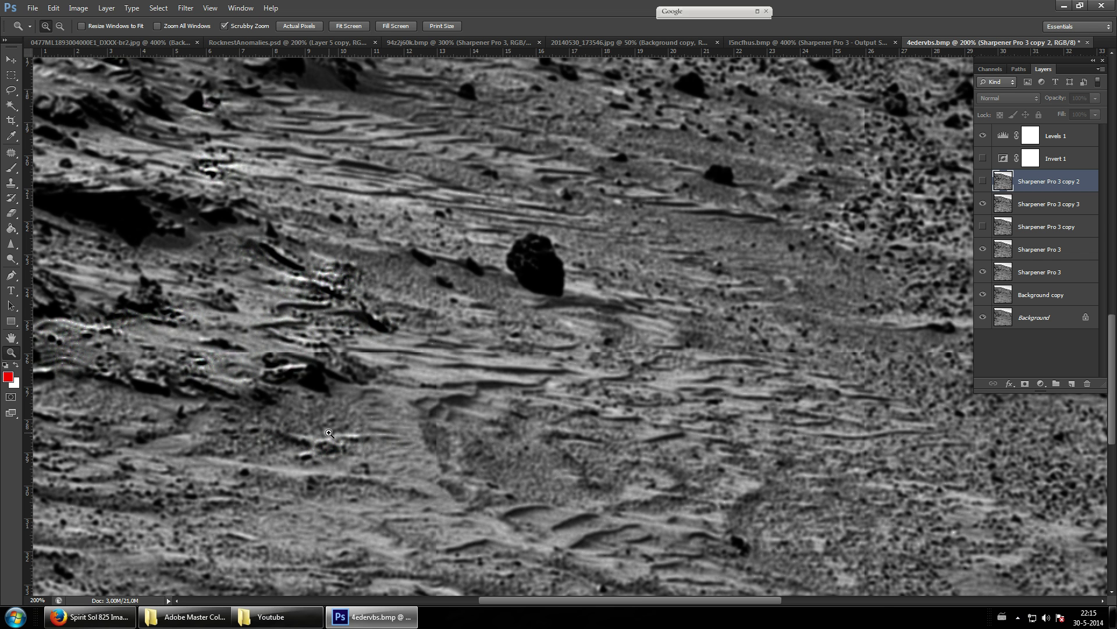
pyautogui.moveTo(752, 599); pyautogui.dragTo(703, 593)
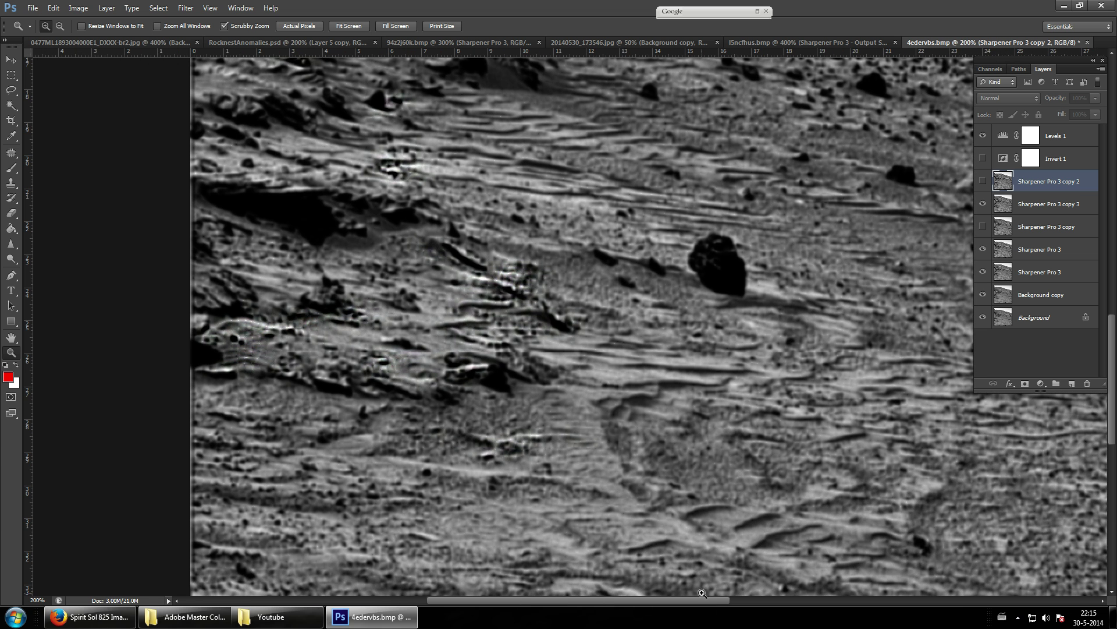
pyautogui.click(482, 394)
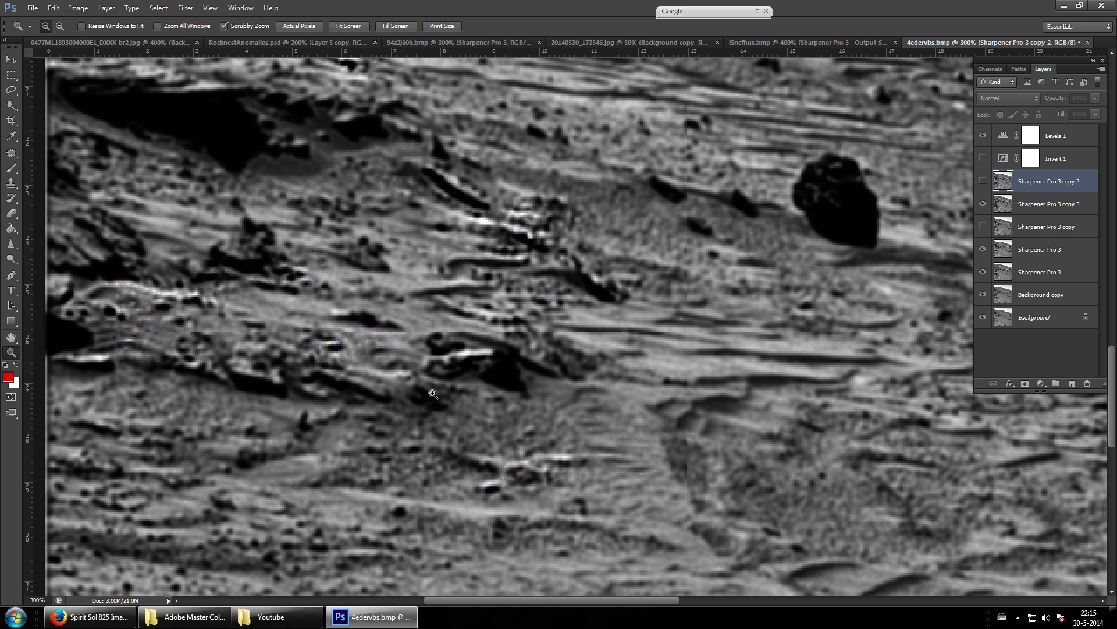
pyautogui.click(984, 160)
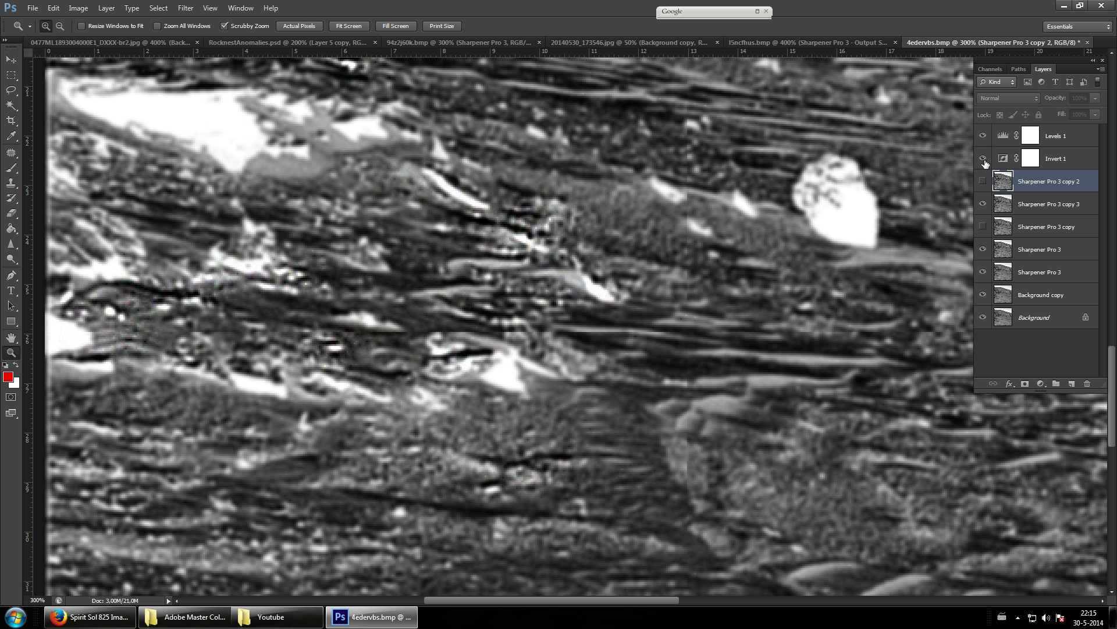
pyautogui.click(984, 159)
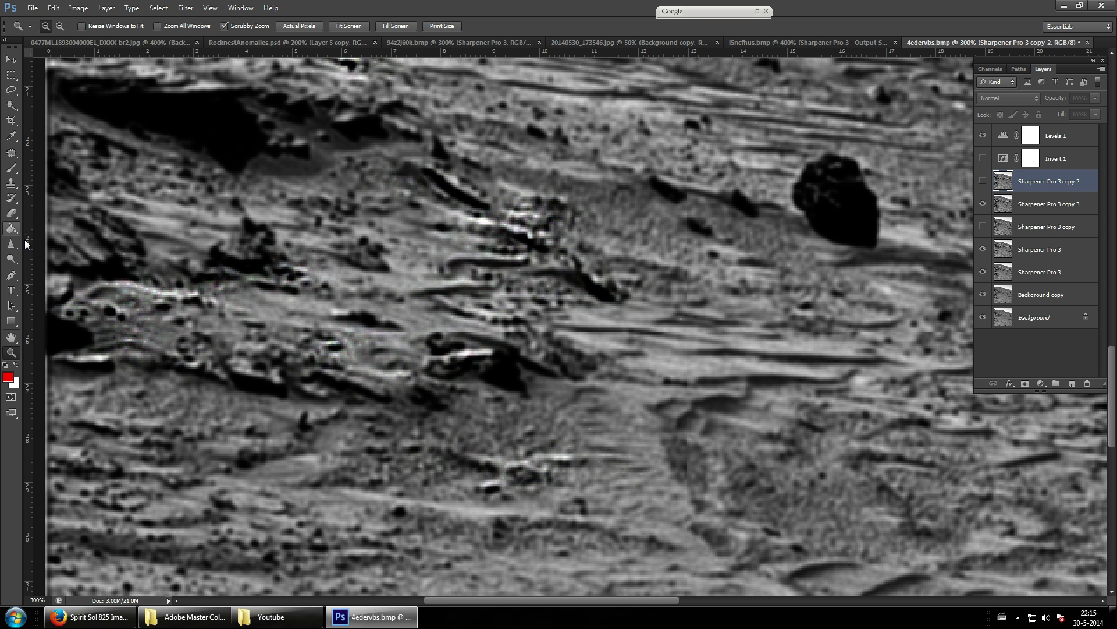
# - Show the Sharpener Pro 3 copy 2 layer, try to trace the dark rock at the ledge's right end, and undo the strokes
pyautogui.click(11, 168)
pyautogui.click(983, 181)
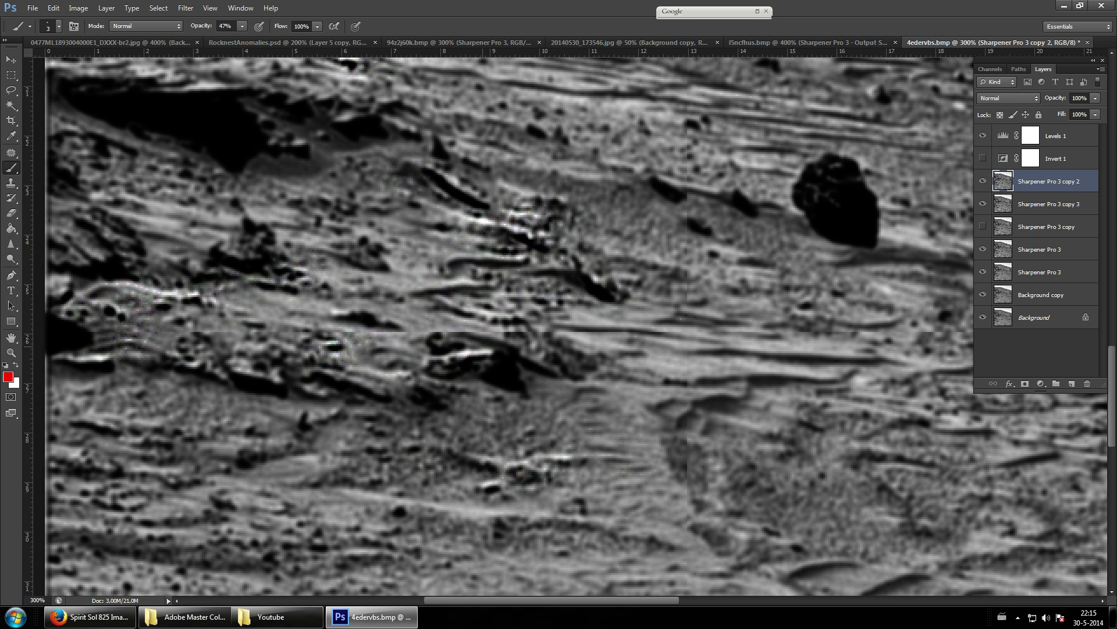
pyautogui.moveTo(498, 357); pyautogui.dragTo(499, 361)
pyautogui.moveTo(424, 367)
pyautogui.mouseDown()
pyautogui.moveTo(523, 355)
pyautogui.moveTo(528, 391)
pyautogui.mouseUp()
pyautogui.hotkey('ctrl', 'z')
pyautogui.hotkey('ctrl', 'alt', 'z')
pyautogui.hotkey('ctrl', 'alt', 'z')
pyautogui.hotkey('ctrl', 'alt', 'z')
# - Sharpen the rocks along the middle of the ledge with the Sharpen tool
pyautogui.click(11, 244)
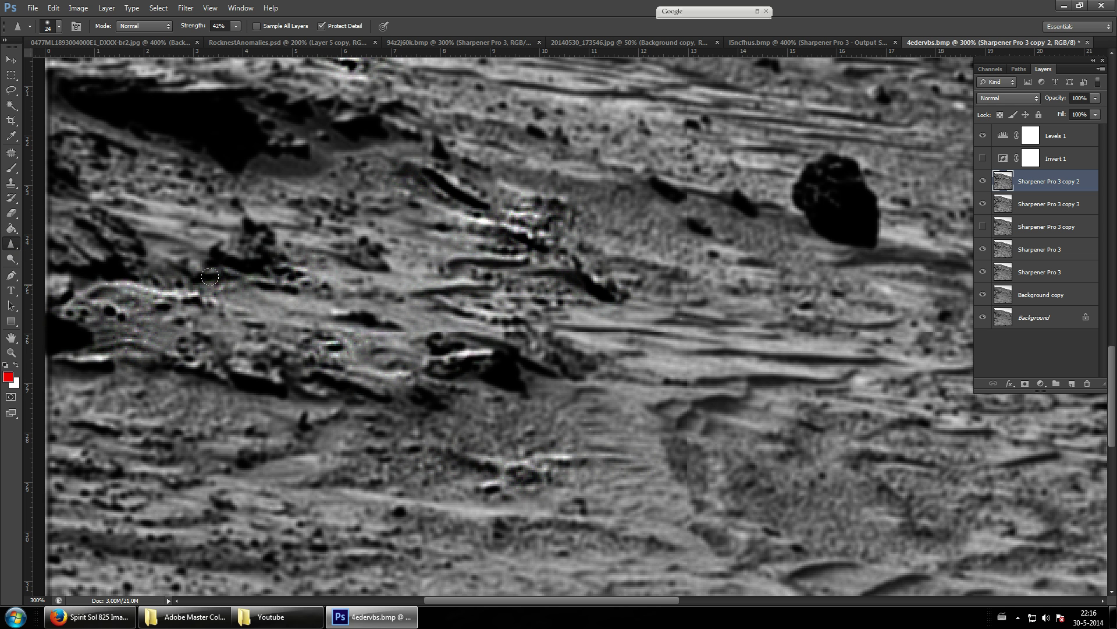
pyautogui.moveTo(298, 361)
pyautogui.mouseDown()
pyautogui.moveTo(314, 366)
pyautogui.moveTo(272, 366)
pyautogui.moveTo(265, 387)
pyautogui.mouseUp()
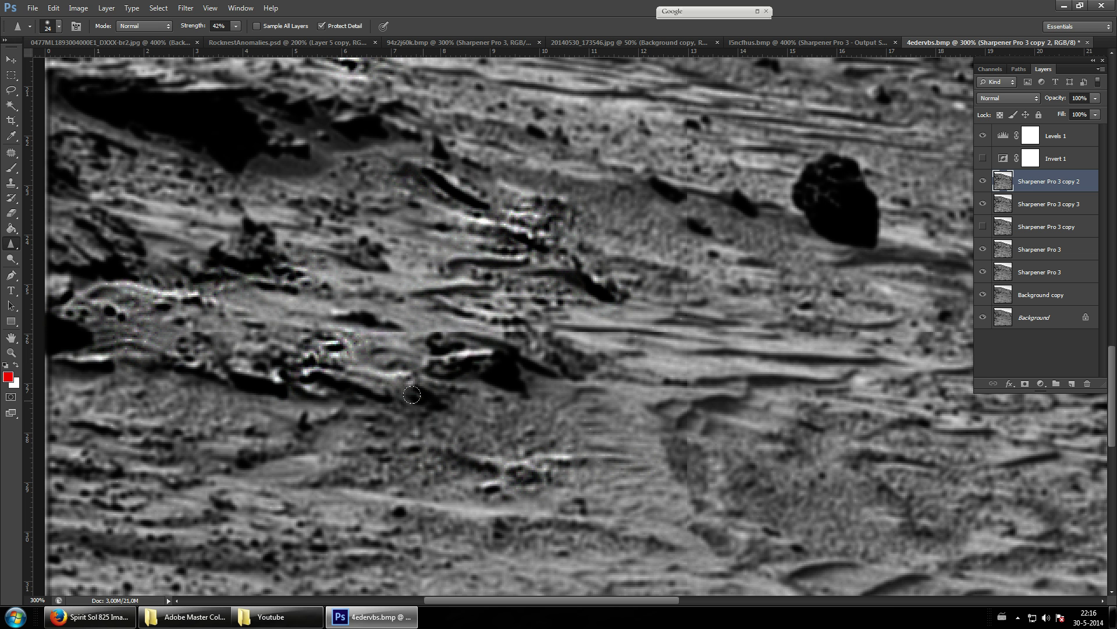
# - Try to trace the ledge's upper edge, the round feature at its end and the small shapes near the image's left edge, undoing the strokes
pyautogui.click(11, 168)
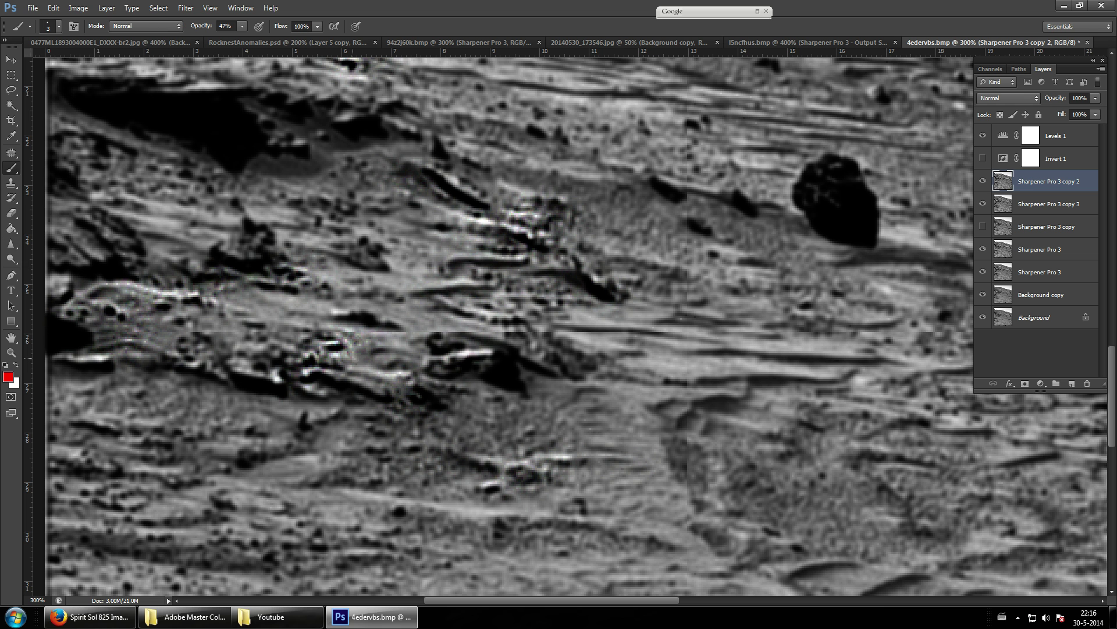
pyautogui.moveTo(355, 356)
pyautogui.mouseDown()
pyautogui.moveTo(329, 342)
pyautogui.moveTo(296, 372)
pyautogui.moveTo(345, 401)
pyautogui.moveTo(352, 388)
pyautogui.mouseUp()
pyautogui.moveTo(330, 333)
pyautogui.mouseDown()
pyautogui.moveTo(175, 291)
pyautogui.moveTo(81, 291)
pyautogui.mouseUp()
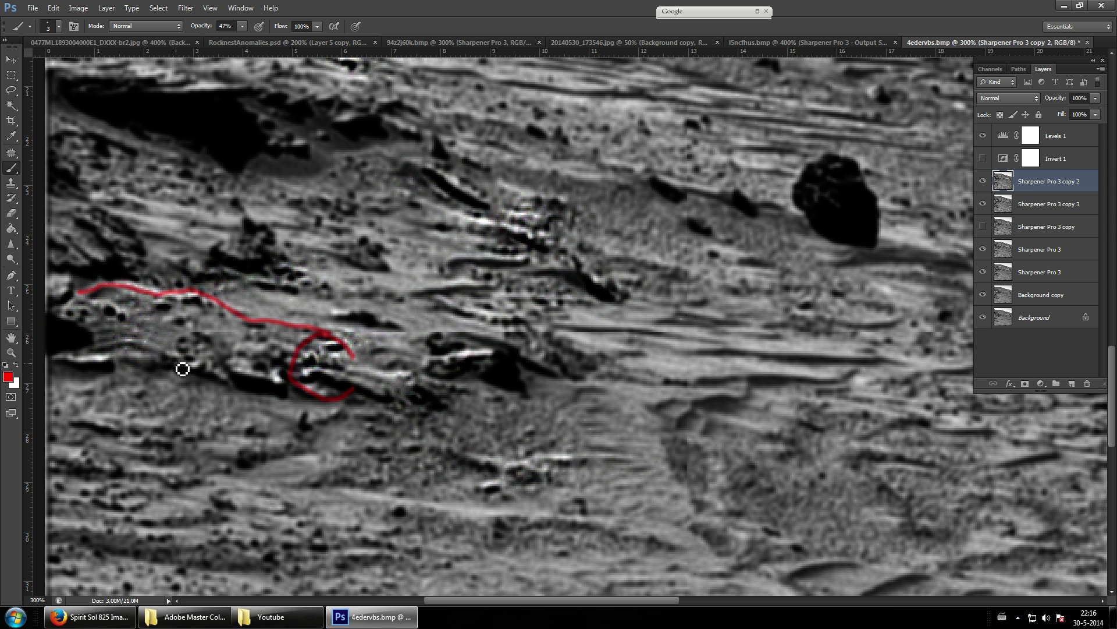
pyautogui.moveTo(170, 356); pyautogui.dragTo(137, 343)
pyautogui.hotkey('ctrl', 'z')
pyautogui.moveTo(172, 348); pyautogui.dragTo(100, 340)
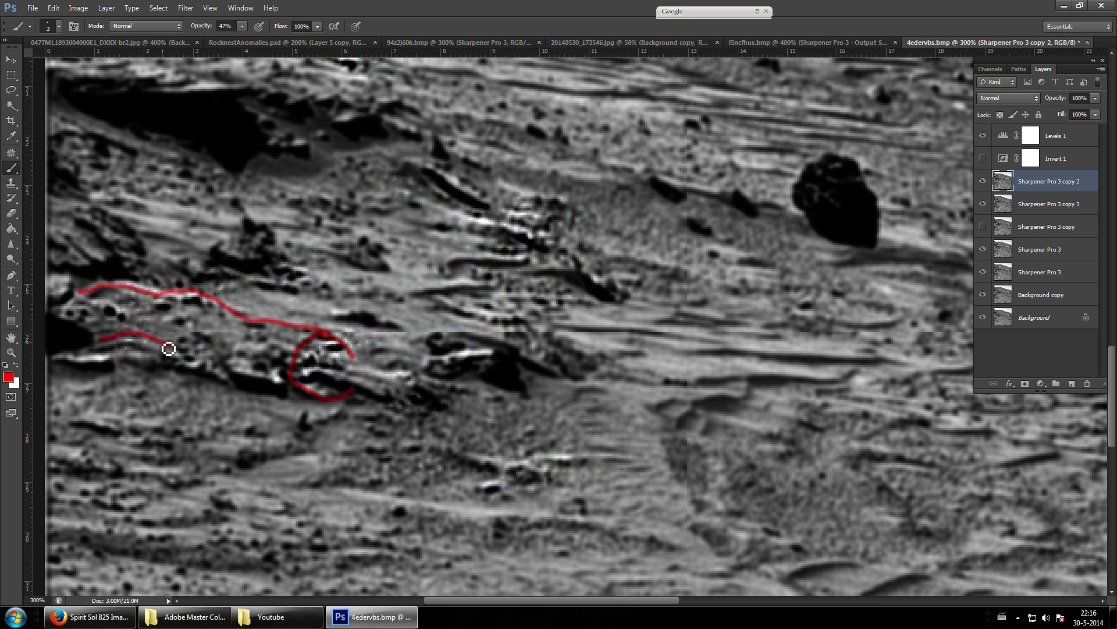
pyautogui.moveTo(175, 344)
pyautogui.mouseDown()
pyautogui.moveTo(82, 332)
pyautogui.moveTo(95, 329)
pyautogui.mouseUp()
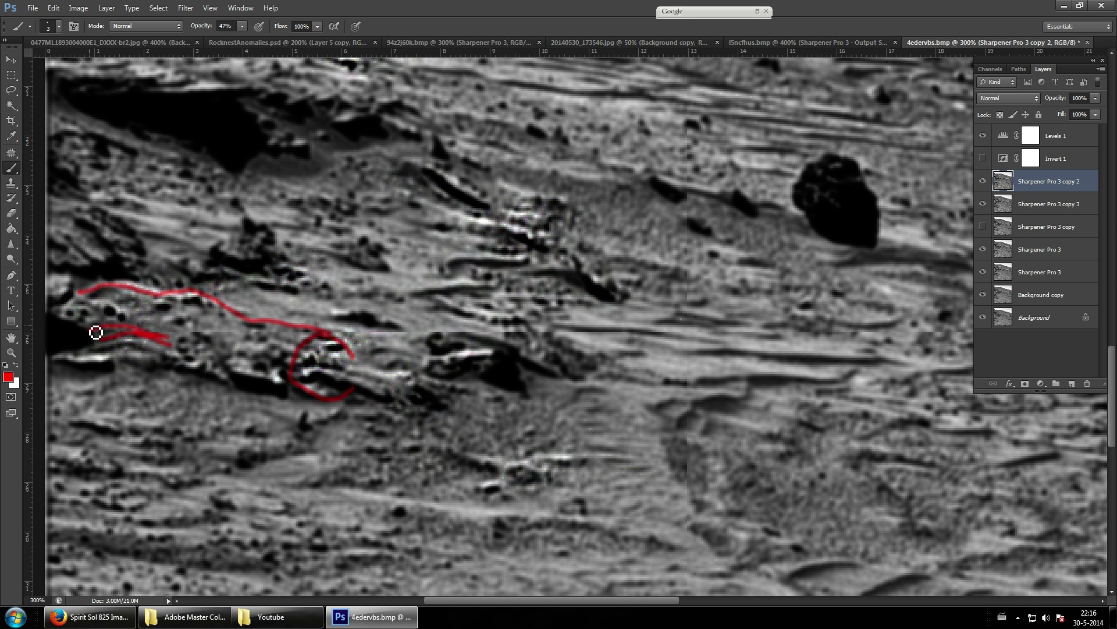
pyautogui.hotkey('ctrl', 'alt', 'z')
pyautogui.hotkey('ctrl', 'alt', 'z')
pyautogui.hotkey('ctrl', 'alt', 'z')
pyautogui.hotkey('ctrl', 'alt', 'z')
pyautogui.hotkey('ctrl', 'alt', 'z')
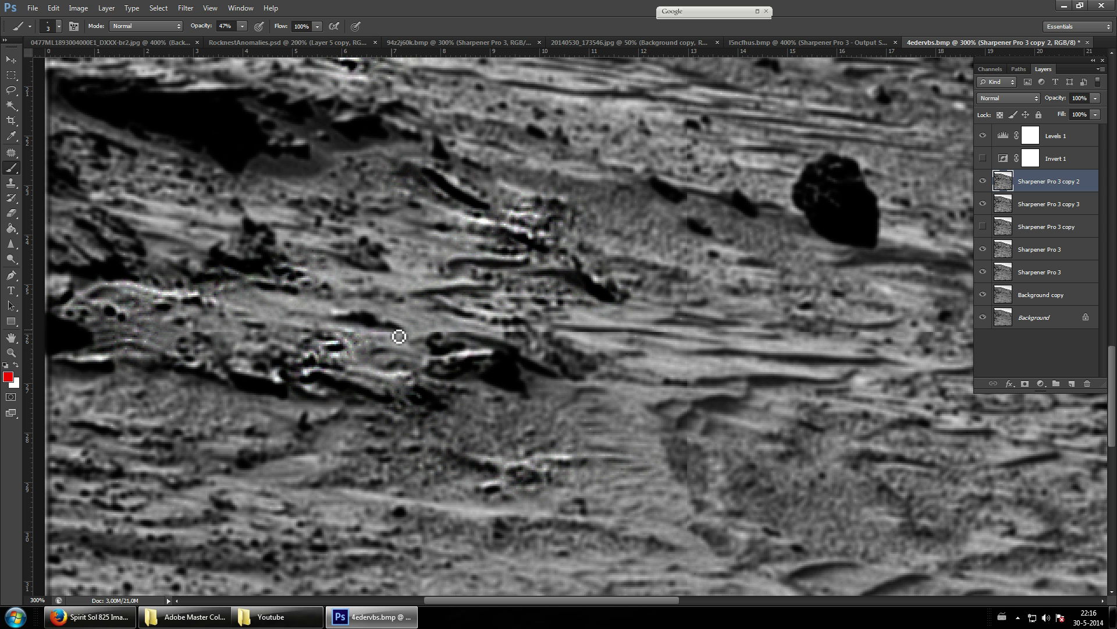
pyautogui.moveTo(51, 312); pyautogui.dragTo(94, 329)
pyautogui.keyDown('shift'); pyautogui.click(94, 344); pyautogui.keyUp('shift')
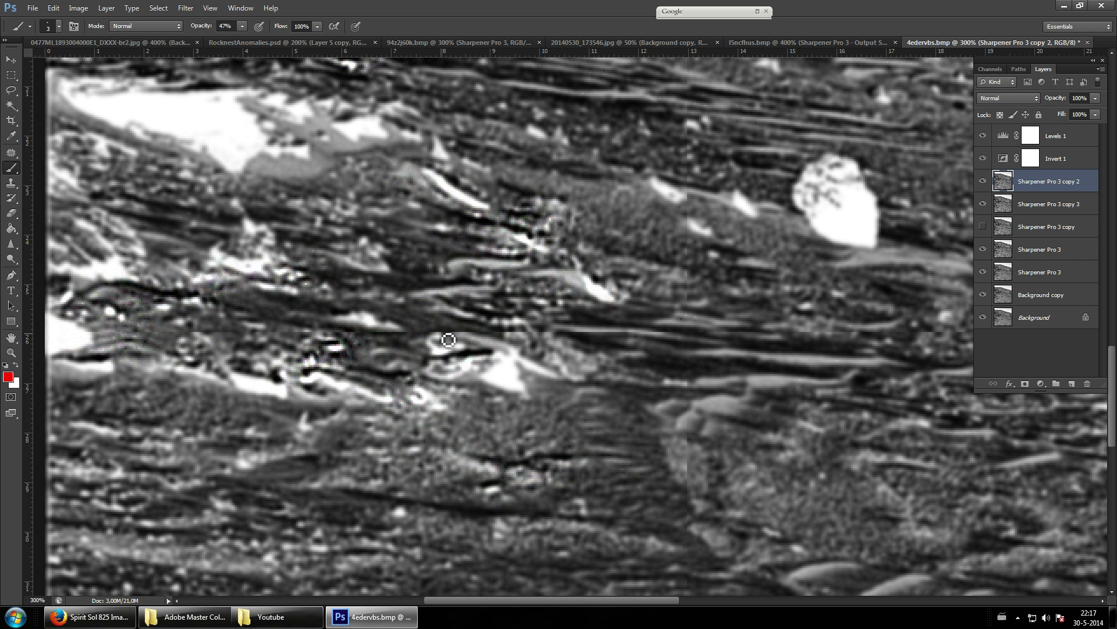
# - Try to trace the rock at the ledge's right end with Invert 1 off, undo the stroke, and turn Invert 1 back on
pyautogui.click(982, 158)
pyautogui.moveTo(442, 336)
pyautogui.mouseDown()
pyautogui.moveTo(431, 350)
pyautogui.moveTo(466, 357)
pyautogui.mouseUp()
pyautogui.hotkey('ctrl', 'z')
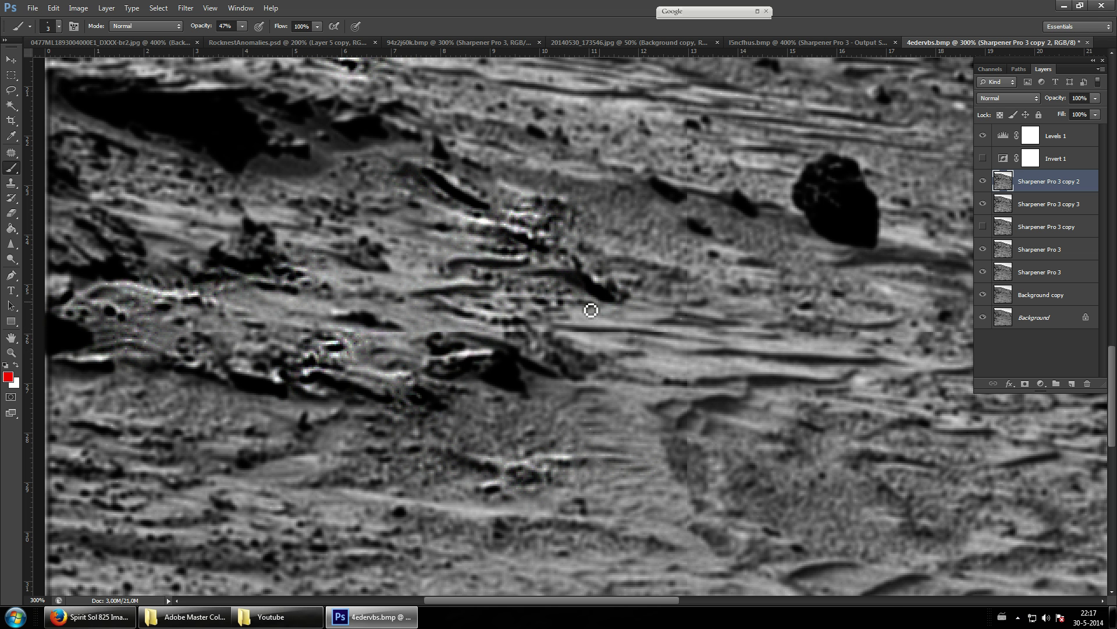
pyautogui.click(983, 159)
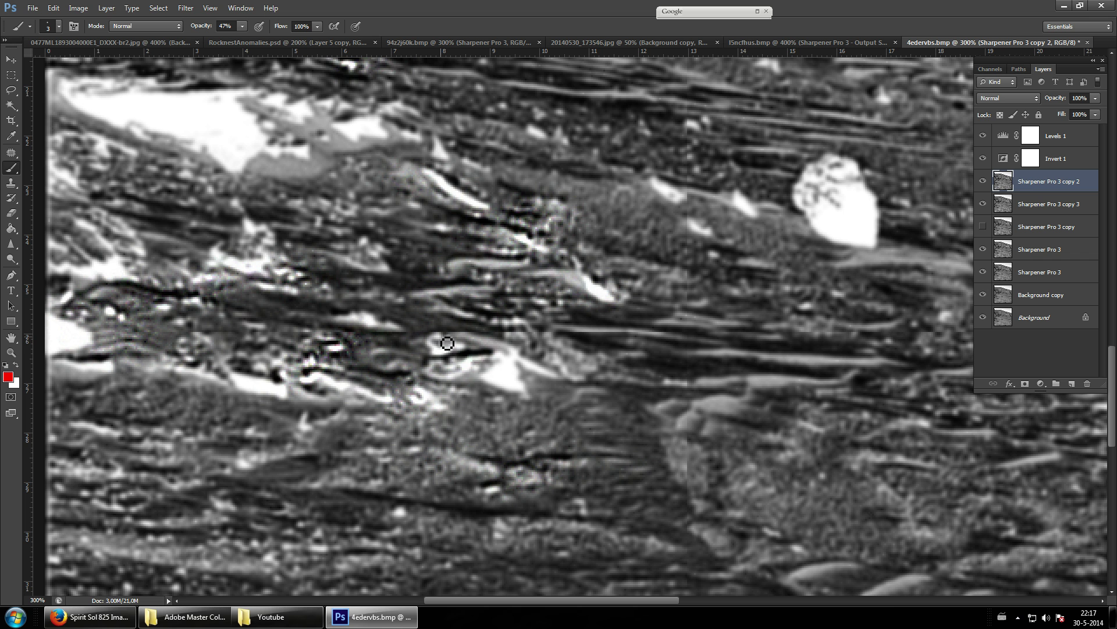
# - Try to trace the rock at the lower ledge's right end and the streaks above it, and undo the strokes
pyautogui.moveTo(446, 343)
pyautogui.mouseDown()
pyautogui.moveTo(431, 361)
pyautogui.moveTo(438, 384)
pyautogui.moveTo(479, 374)
pyautogui.moveTo(456, 352)
pyautogui.moveTo(445, 364)
pyautogui.moveTo(464, 374)
pyautogui.moveTo(521, 362)
pyautogui.moveTo(577, 383)
pyautogui.mouseUp()
pyautogui.moveTo(520, 321)
pyautogui.mouseDown()
pyautogui.moveTo(547, 367)
pyautogui.moveTo(524, 336)
pyautogui.moveTo(512, 349)
pyautogui.moveTo(510, 327)
pyautogui.moveTo(431, 297)
pyautogui.moveTo(466, 288)
pyautogui.moveTo(499, 300)
pyautogui.moveTo(502, 281)
pyautogui.moveTo(475, 271)
pyautogui.moveTo(521, 264)
pyautogui.moveTo(457, 263)
pyautogui.moveTo(459, 282)
pyautogui.moveTo(440, 280)
pyautogui.mouseUp()
pyautogui.hotkey('ctrl', 'z')
pyautogui.moveTo(464, 275); pyautogui.dragTo(430, 285)
pyautogui.hotkey('ctrl', 'z')
pyautogui.hotkey('ctrl', 'alt', 'z')
pyautogui.hotkey('ctrl', 'alt', 'z')
pyautogui.hotkey('ctrl', 'alt', 'z')
pyautogui.hotkey('ctrl', 'alt', 'z')
pyautogui.hotkey('ctrl', 'alt', 'z')
# - Trace the small angular shapes near the image's left edge and the line under the large ledge's tip, comparing them with Invert 1 off and on
pyautogui.scroll(2, 212, 257)
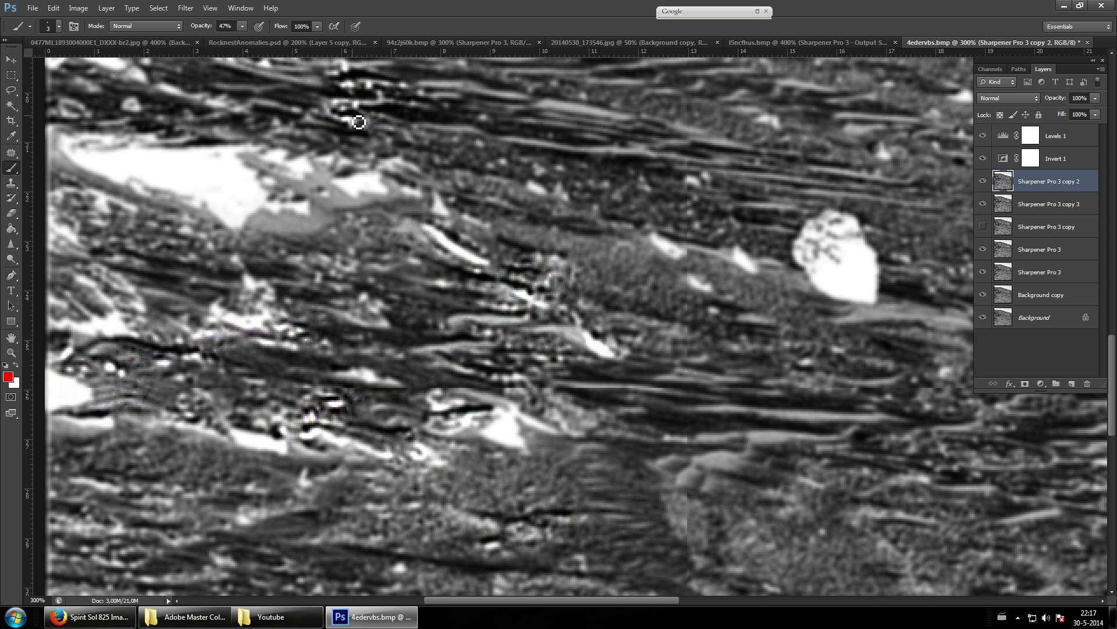
pyautogui.scroll(2, 187, 366)
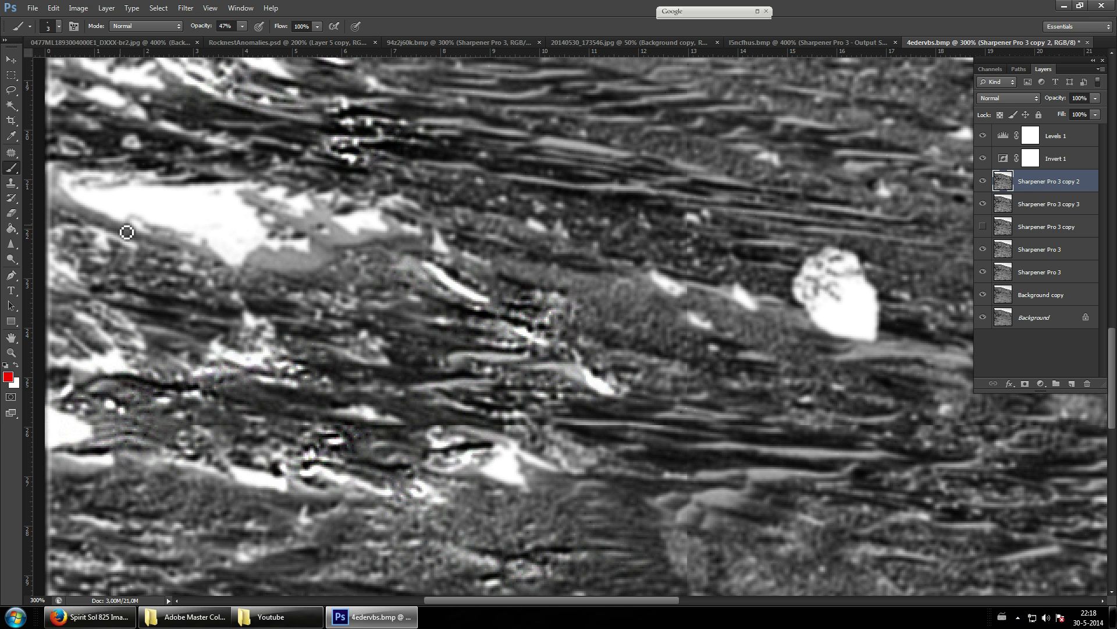
pyautogui.moveTo(132, 267)
pyautogui.mouseDown()
pyautogui.moveTo(131, 249)
pyautogui.moveTo(99, 237)
pyautogui.moveTo(69, 293)
pyautogui.moveTo(54, 291)
pyautogui.moveTo(69, 284)
pyautogui.moveTo(87, 297)
pyautogui.mouseUp()
pyautogui.moveTo(396, 259)
pyautogui.mouseDown()
pyautogui.moveTo(361, 253)
pyautogui.moveTo(438, 257)
pyautogui.mouseUp()
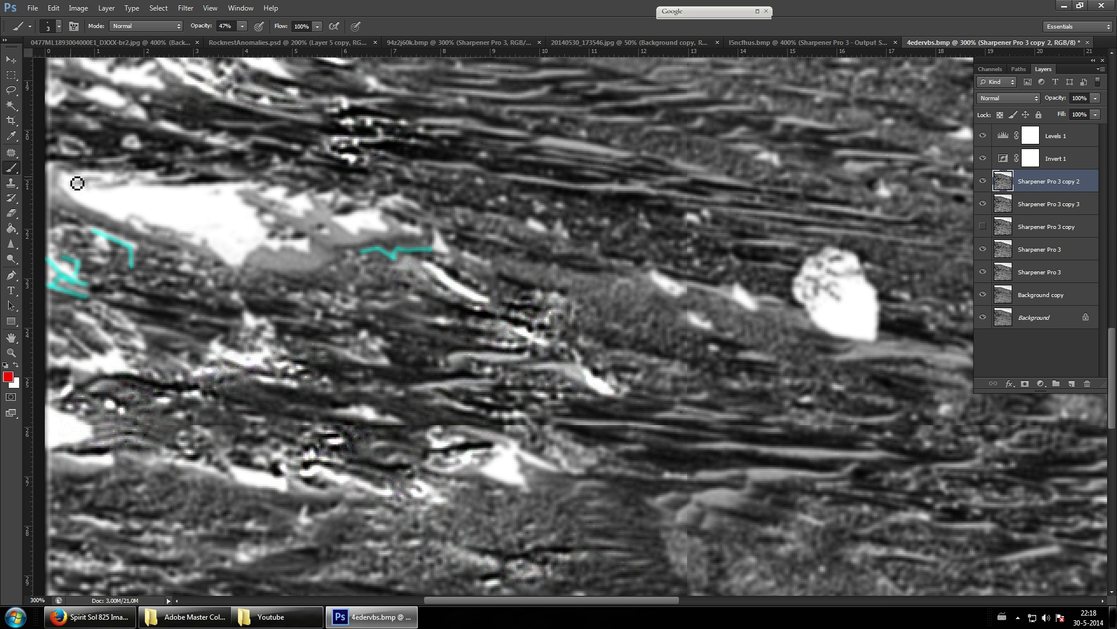
pyautogui.click(983, 158)
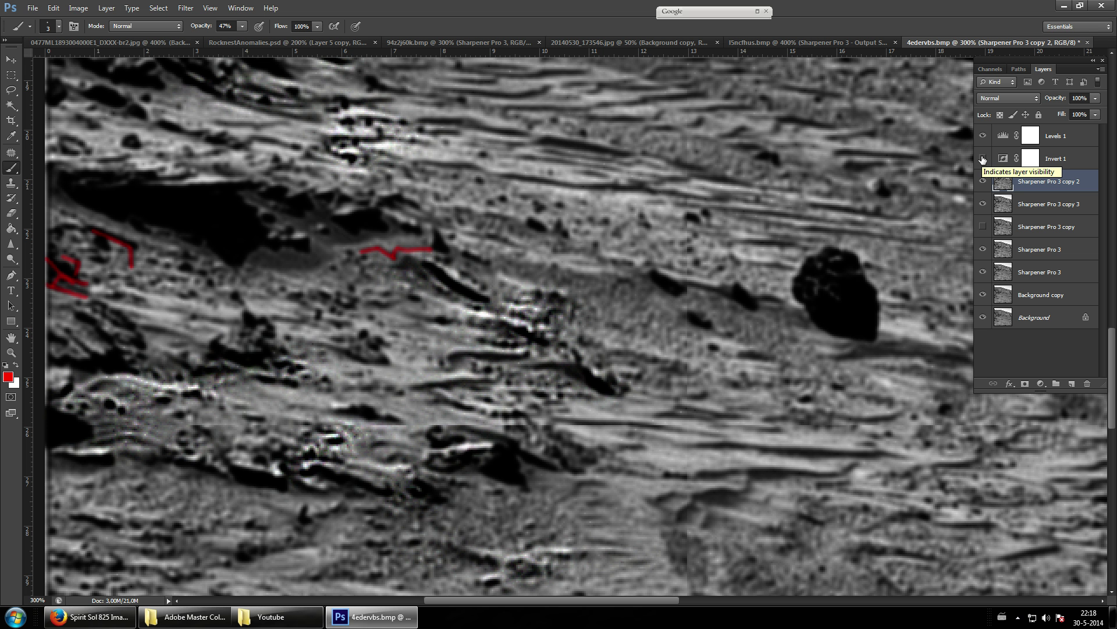
pyautogui.click(982, 159)
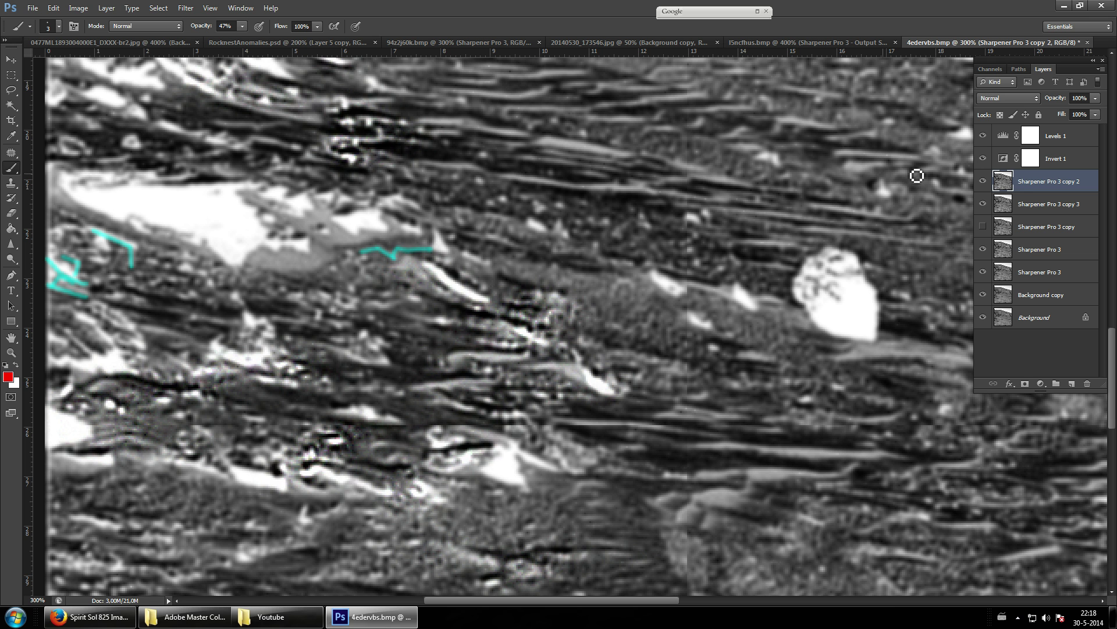
# - Try to trace the large ledge's upper edge and a spot beyond its tip, undoing these strokes and the one under the tip
pyautogui.moveTo(76, 187); pyautogui.dragTo(250, 187)
pyautogui.hotkey('ctrl', 'z')
pyautogui.hotkey('ctrl', 'alt', 'z')
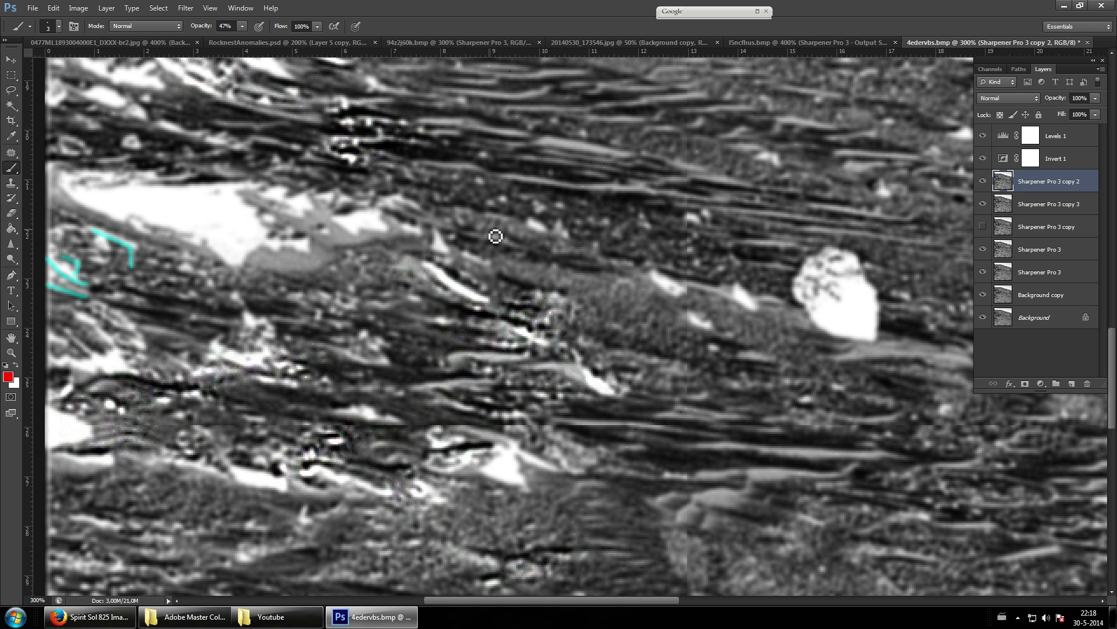
pyautogui.moveTo(479, 229)
pyautogui.mouseDown()
pyautogui.moveTo(508, 220)
pyautogui.moveTo(490, 232)
pyautogui.mouseUp()
# - Turn off Invert 1 and try to trace the layer line running right from the sharpened patch above the ledge, undoing the last segments
pyautogui.scroll(3, 533, 230)
pyautogui.click(985, 158)
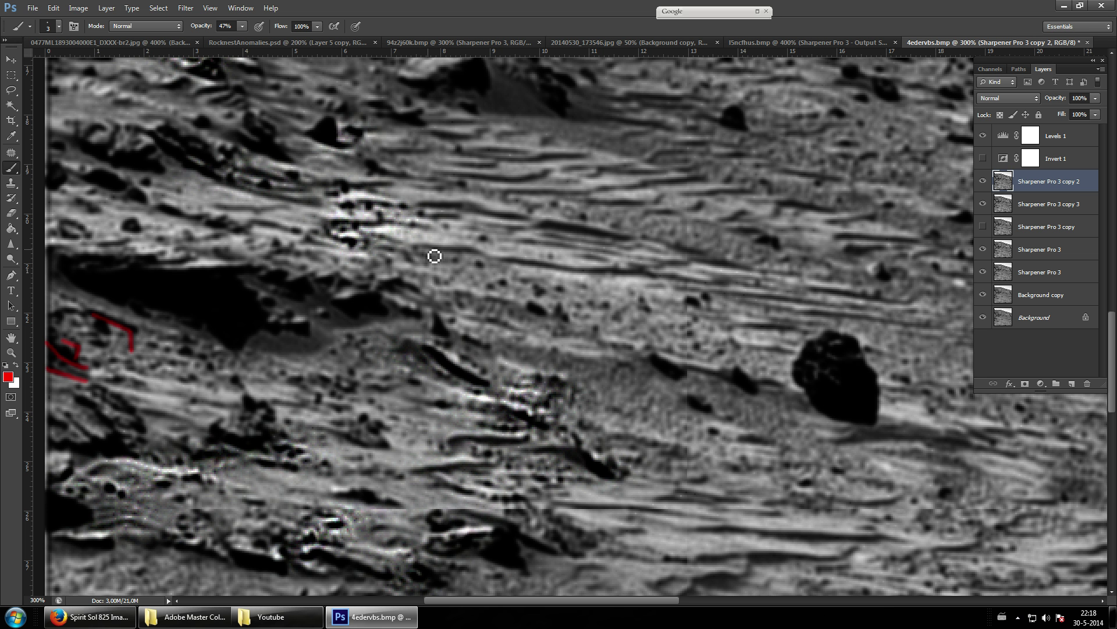
pyautogui.click(363, 227)
pyautogui.keyDown('shift'); pyautogui.click(414, 249); pyautogui.keyUp('shift')
pyautogui.keyDown('shift'); pyautogui.click(473, 247); pyautogui.keyUp('shift')
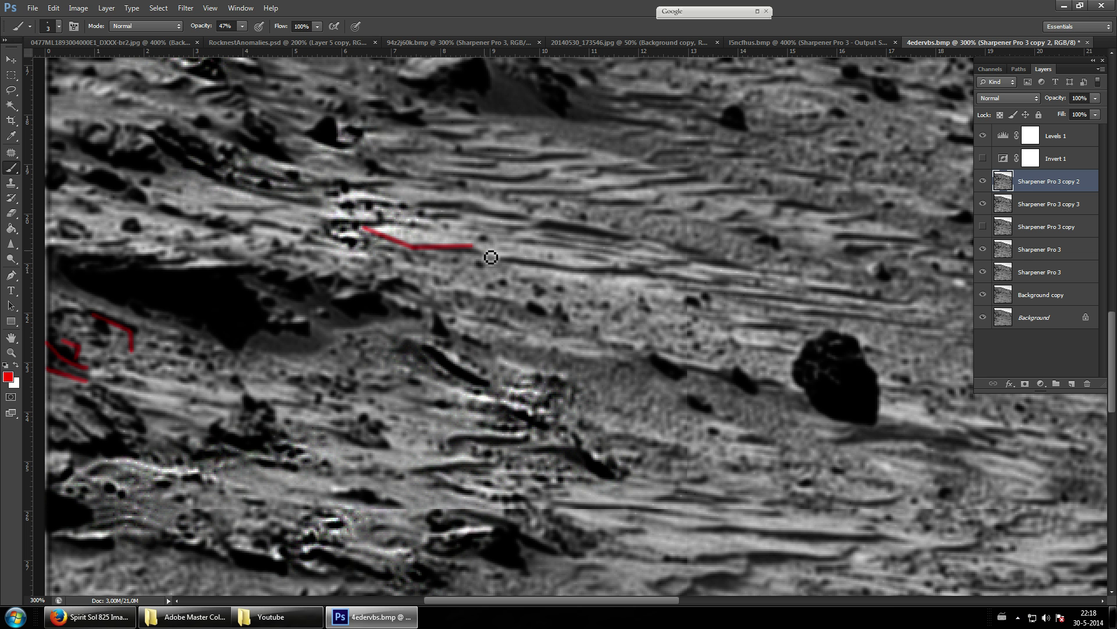
pyautogui.keyDown('shift'); pyautogui.click(494, 262); pyautogui.keyUp('shift')
pyautogui.keyDown('shift'); pyautogui.click(562, 260); pyautogui.keyUp('shift')
pyautogui.keyDown('shift'); pyautogui.click(617, 260); pyautogui.keyUp('shift')
pyautogui.keyDown('shift'); pyautogui.click(668, 261); pyautogui.keyUp('shift')
pyautogui.keyDown('shift'); pyautogui.click(661, 271); pyautogui.keyUp('shift')
pyautogui.keyDown('shift'); pyautogui.click(640, 271); pyautogui.keyUp('shift')
pyautogui.hotkey('ctrl', 'alt', 'z')
pyautogui.hotkey('ctrl', 'alt', 'z')
pyautogui.hotkey('ctrl', 'alt', 'z')
pyautogui.hotkey('ctrl', 'alt', 'z')
pyautogui.hotkey('ctrl', 'alt', 'z')
# - Try to continue the traced layer line and trace a second one above it, and undo the strokes
pyautogui.moveTo(493, 260); pyautogui.dragTo(654, 257)
pyautogui.moveTo(425, 204); pyautogui.dragTo(513, 214)
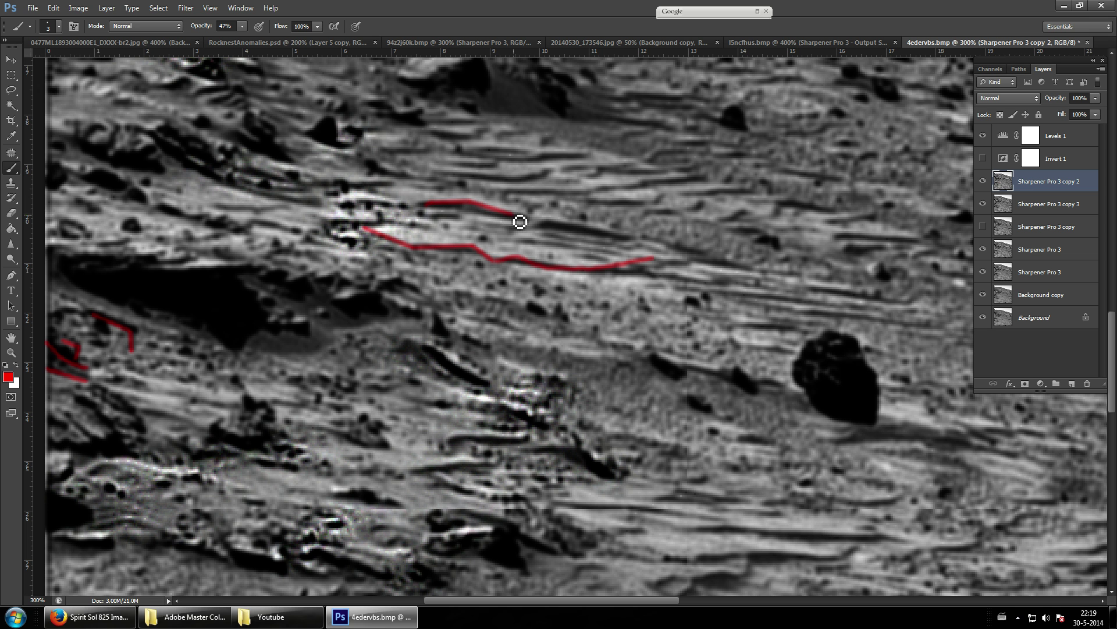
pyautogui.hotkey('ctrl', 'alt', 'z')
pyautogui.hotkey('ctrl', 'alt', 'z')
pyautogui.hotkey('ctrl', 'alt', 'z')
pyautogui.hotkey('ctrl', 'alt', 'z')
pyautogui.hotkey('ctrl', 'alt', 'z')
pyautogui.hotkey('ctrl', 'alt', 'z')
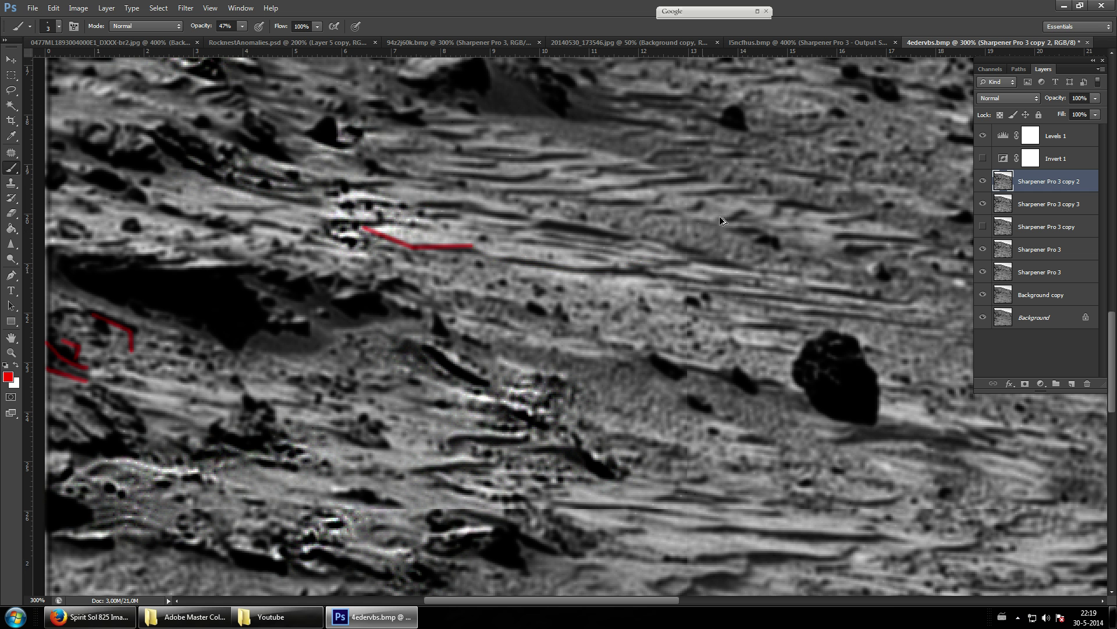
# - Compare the area with Invert 1 on and off, try to outline the angular shape in the sharpened patch, and undo the strokes
pyautogui.click(983, 158)
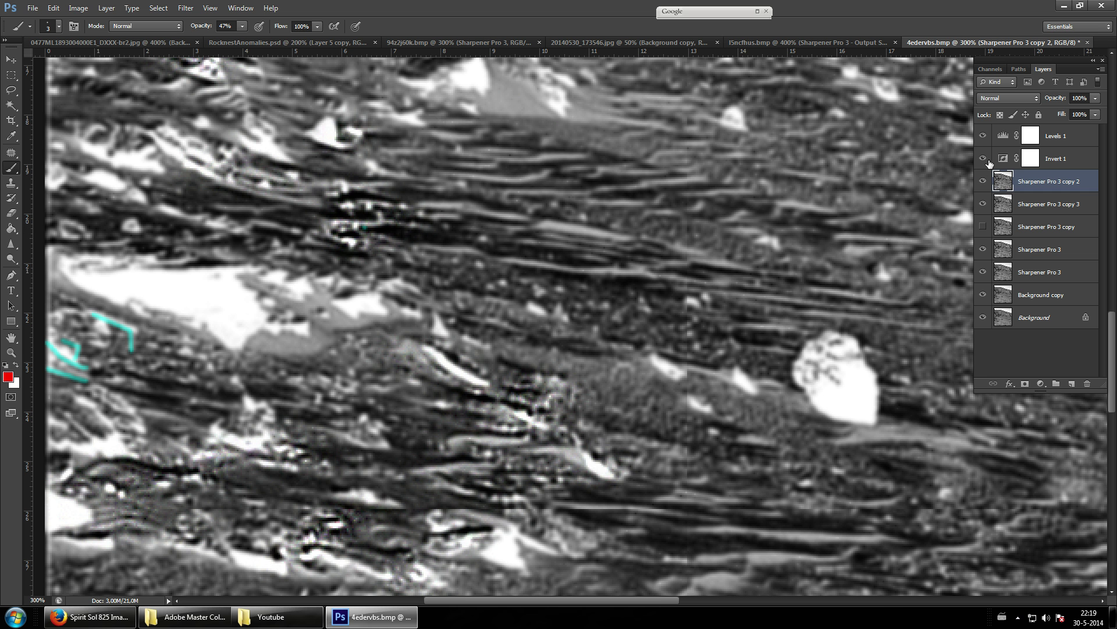
pyautogui.scroll(3, 526, 281)
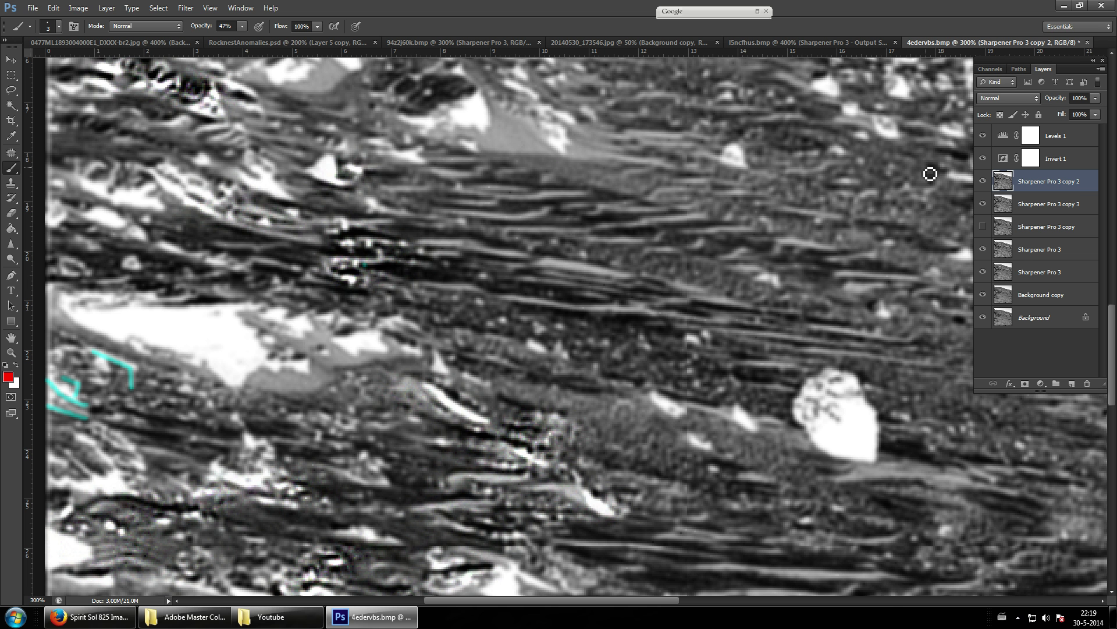
pyautogui.click(983, 158)
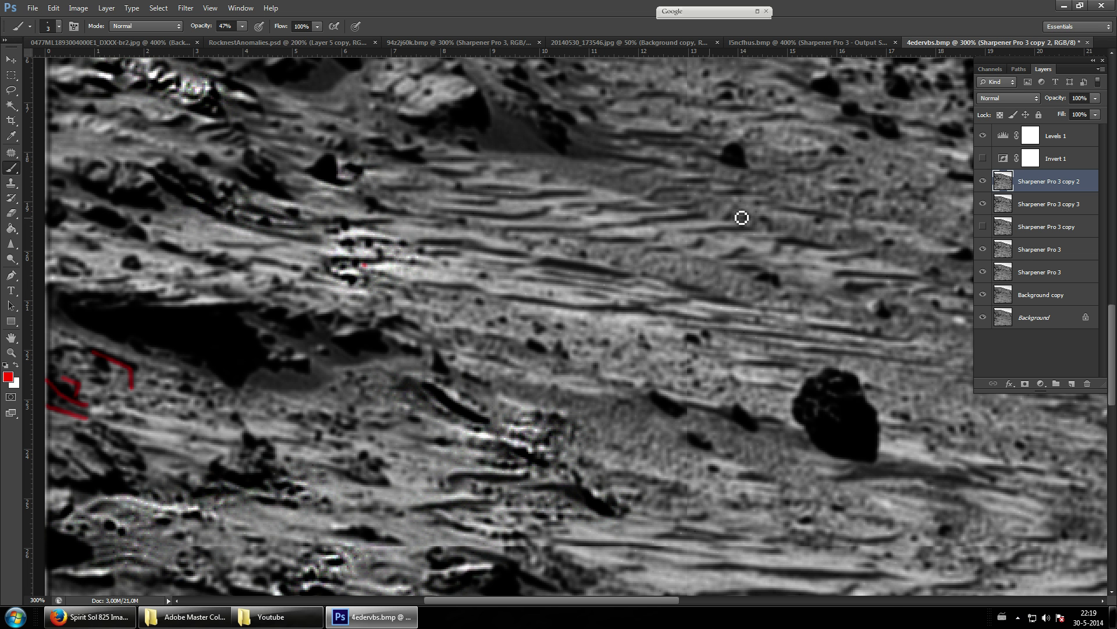
pyautogui.click(322, 270)
pyautogui.moveTo(333, 259)
pyautogui.mouseDown()
pyautogui.moveTo(386, 262)
pyautogui.moveTo(382, 250)
pyautogui.mouseUp()
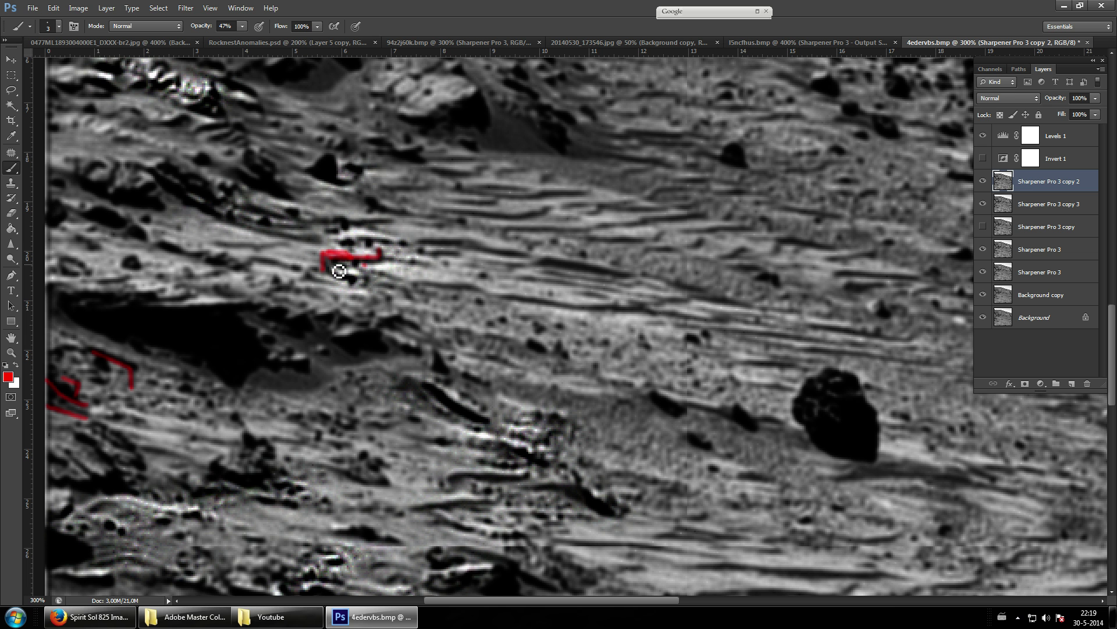
pyautogui.moveTo(334, 267); pyautogui.dragTo(367, 267)
pyautogui.hotkey('ctrl', 'z')
pyautogui.hotkey('ctrl', 'alt', 'z')
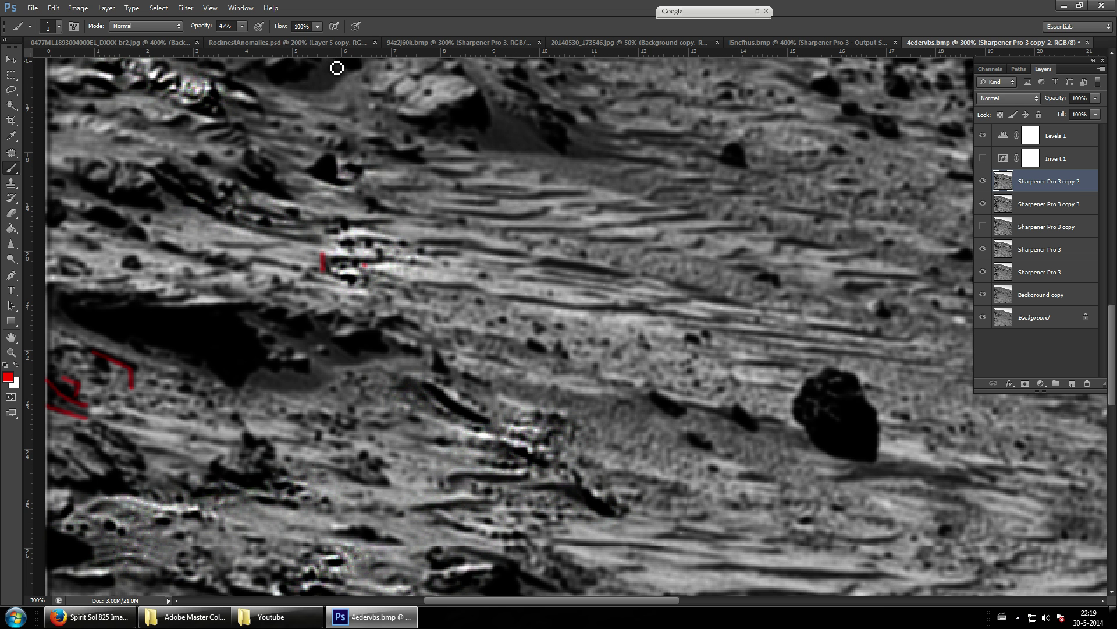
# - Try to trace the layer line right of the sharpened patch and the edge beside the sharpened rocks farther up, undoing the strokes
pyautogui.scroll(3, 428, 236)
pyautogui.scroll(2, 425, 247)
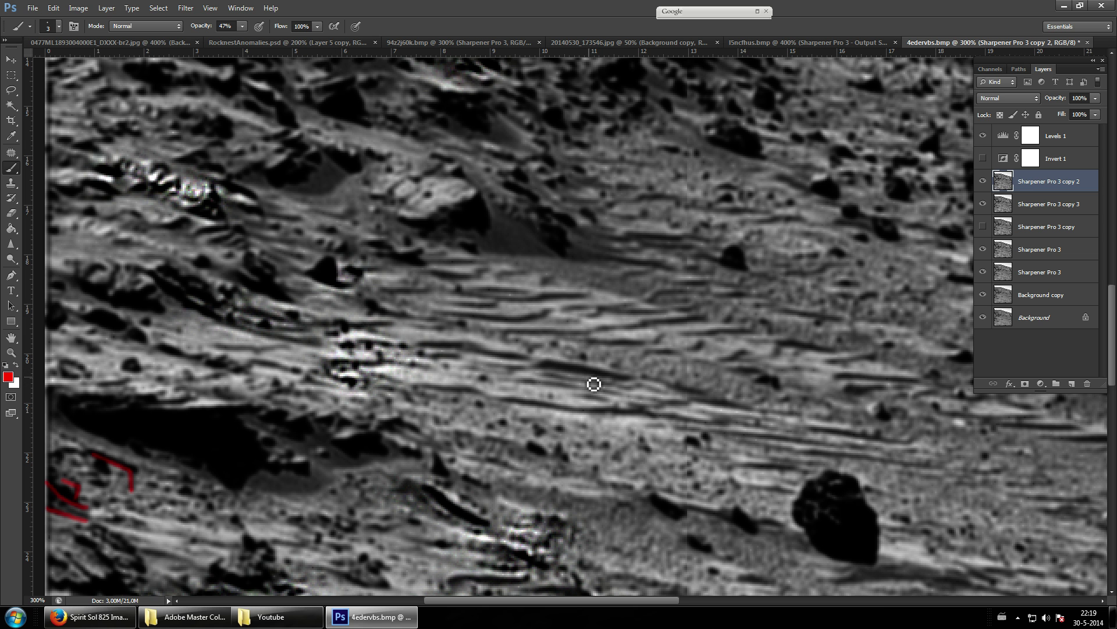
pyautogui.moveTo(466, 392)
pyautogui.mouseDown()
pyautogui.moveTo(369, 392)
pyautogui.moveTo(386, 372)
pyautogui.moveTo(382, 391)
pyautogui.moveTo(437, 387)
pyautogui.mouseUp()
pyautogui.hotkey('ctrl', 'z')
pyautogui.hotkey('ctrl', 'z')
pyautogui.scroll(1, 543, 414)
pyautogui.scroll(5, 543, 413)
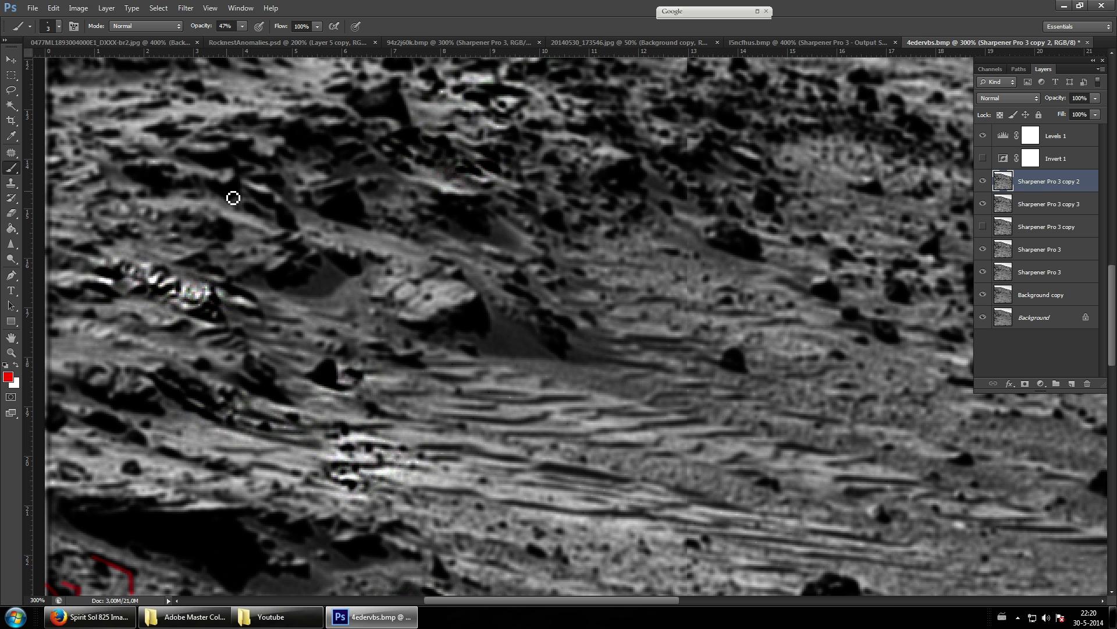
pyautogui.moveTo(250, 271); pyautogui.dragTo(232, 281)
# - Hide all the Sharpener Pro 3 layers and Background copy to show the unsharpened hillside on the Background layer
pyautogui.scroll(10, 436, 313)
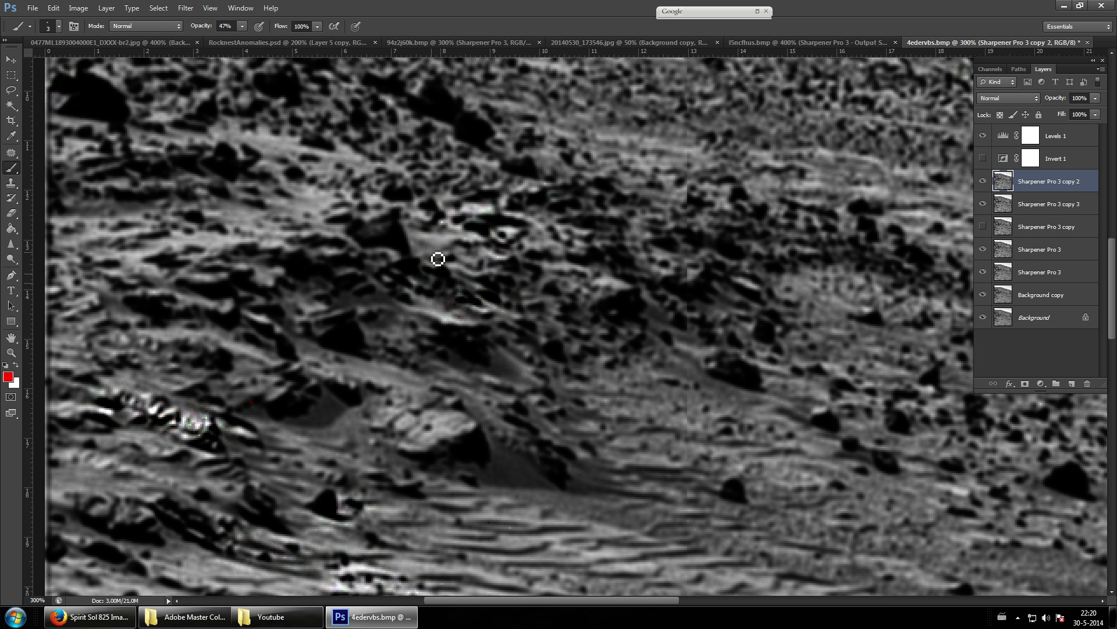
pyautogui.scroll(3, 526, 279)
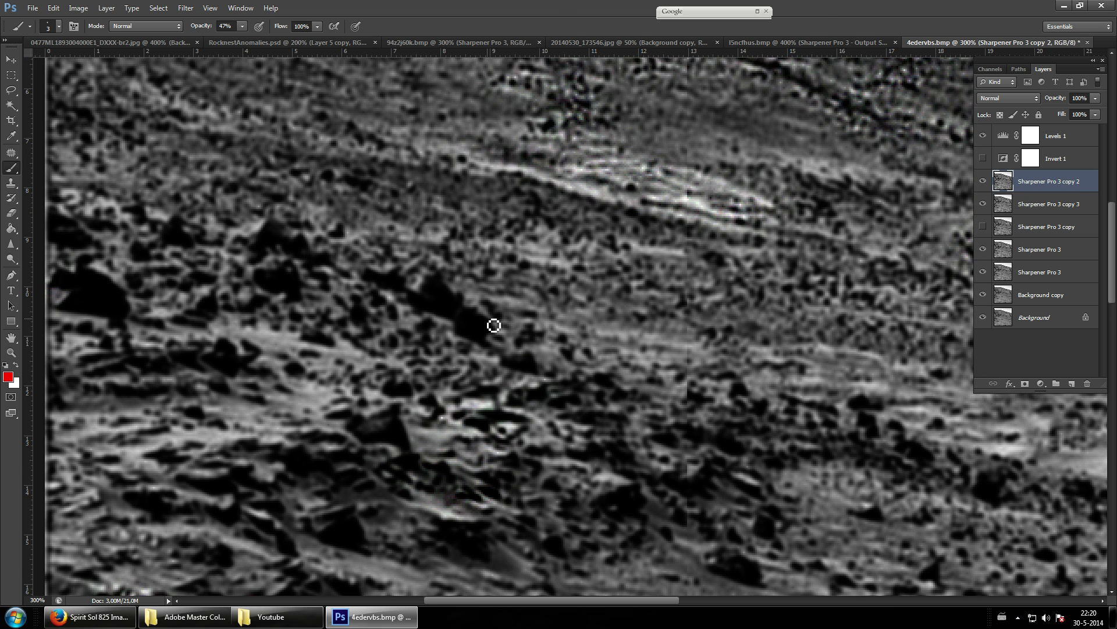
pyautogui.scroll(-1, 494, 324)
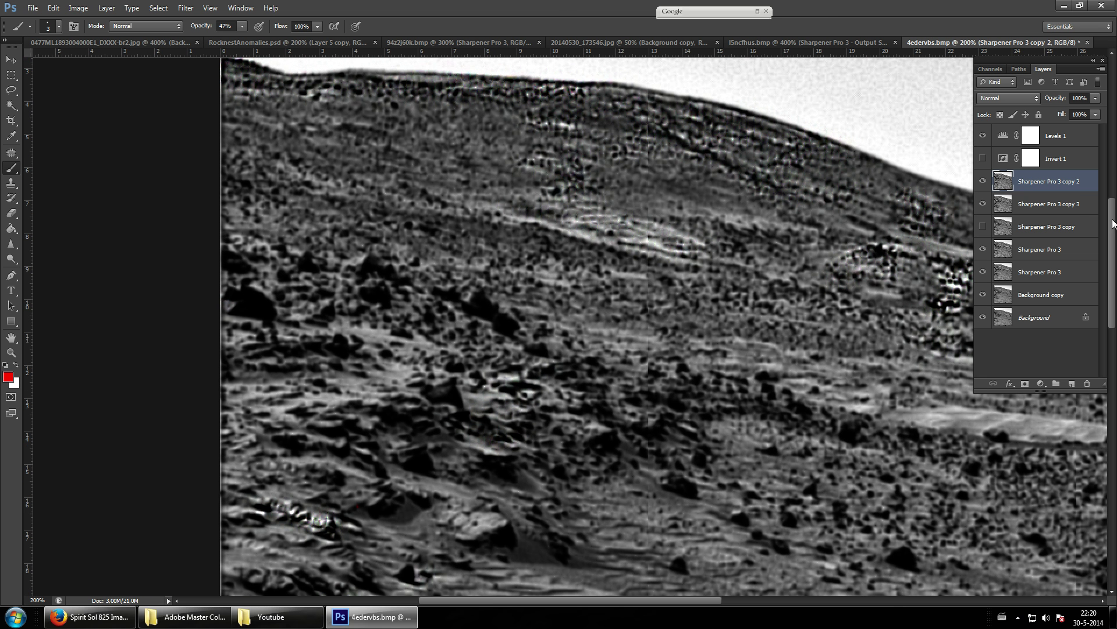
pyautogui.click(984, 182)
pyautogui.click(982, 182)
pyautogui.click(982, 138)
pyautogui.click(983, 138)
pyautogui.moveTo(983, 181); pyautogui.dragTo(983, 203)
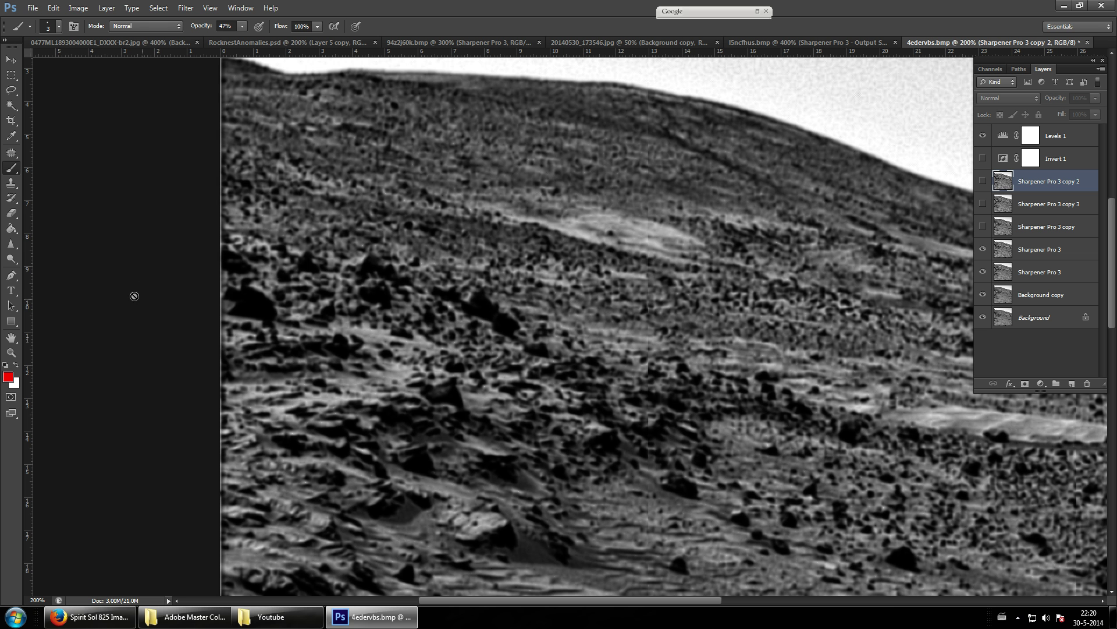
pyautogui.moveTo(989, 248); pyautogui.dragTo(983, 291)
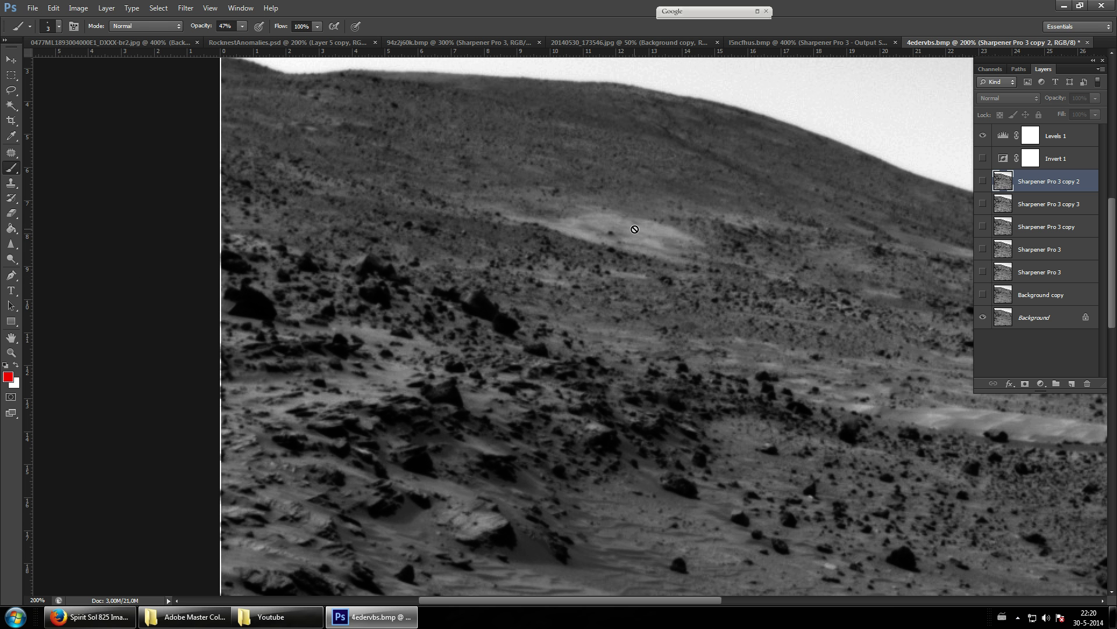
# - Show Sharpener Pro 3 copy 3 and Sharpener Pro 3 copy with Invert 1 on, and make Sharpener Pro 3 copy 3 active for brushing
pyautogui.click(10, 352)
pyautogui.click(786, 223)
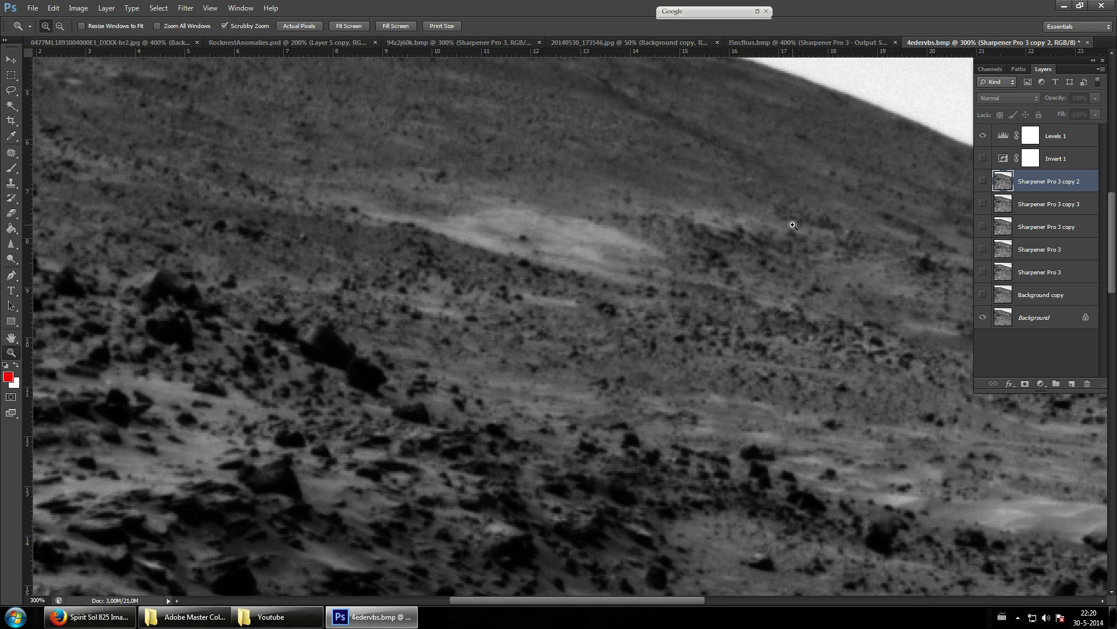
pyautogui.click(983, 205)
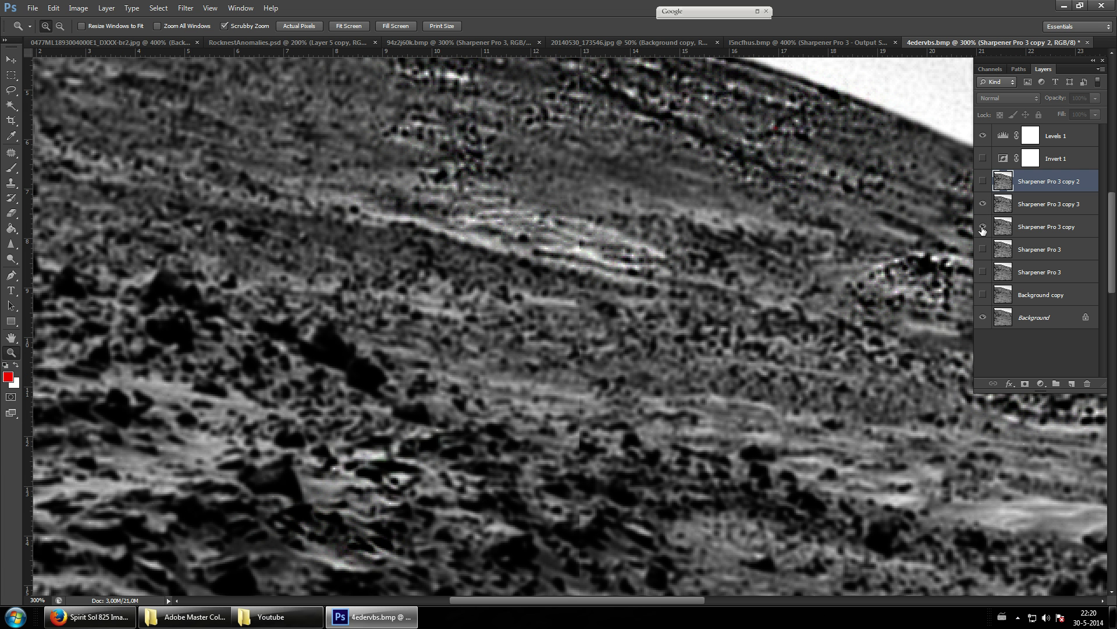
pyautogui.click(983, 158)
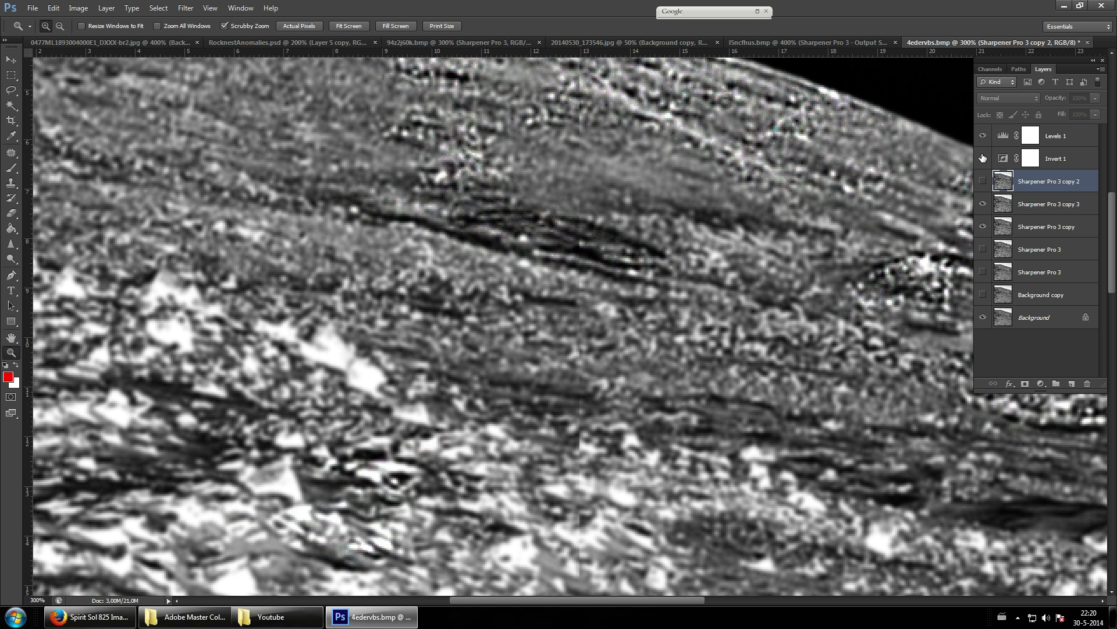
pyautogui.click(1026, 207)
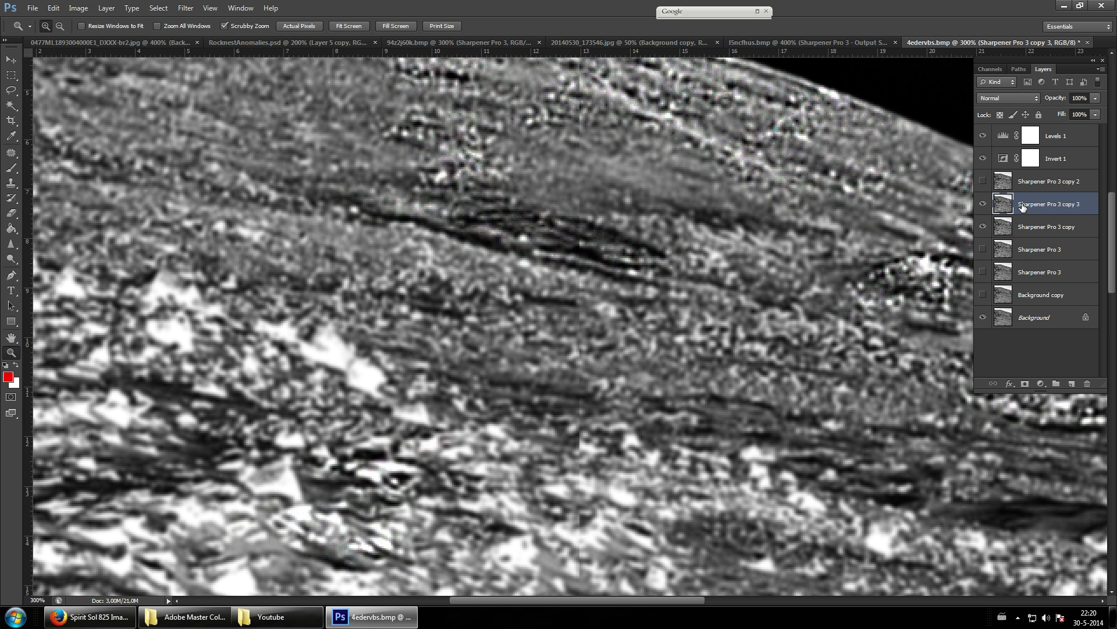
pyautogui.click(9, 170)
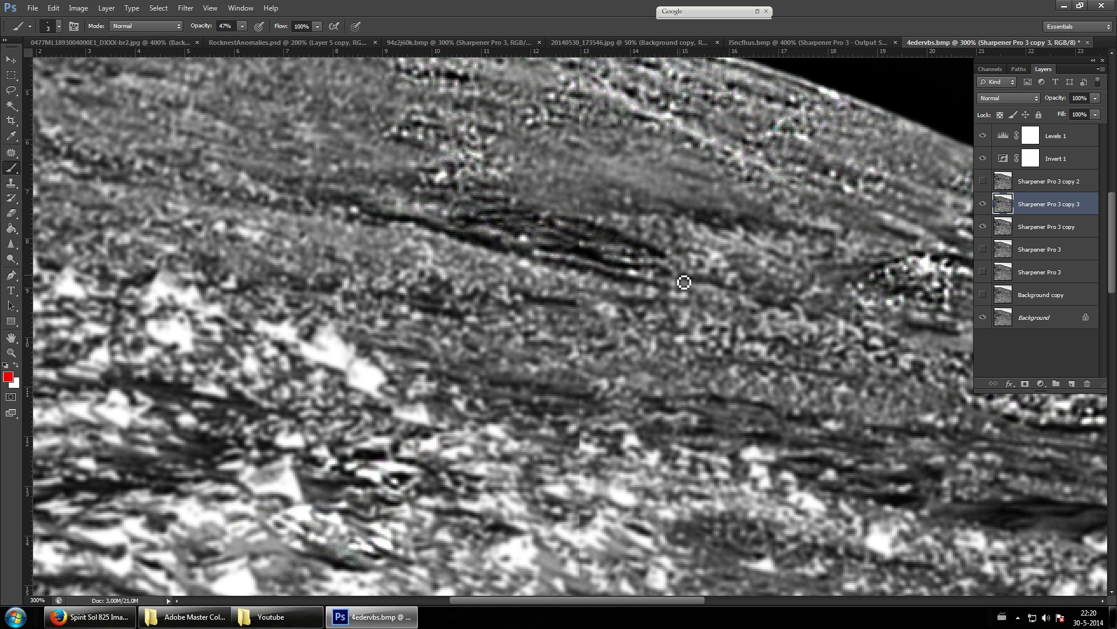
# - Try to trace the right tip and upper edge of the elongated patch on the hillside
pyautogui.moveTo(672, 278)
pyautogui.mouseDown()
pyautogui.moveTo(655, 262)
pyautogui.moveTo(620, 267)
pyautogui.moveTo(609, 252)
pyautogui.moveTo(663, 262)
pyautogui.mouseUp()
pyautogui.keyDown('shift'); pyautogui.click(591, 224); pyautogui.keyUp('shift')
pyautogui.click(477, 218)
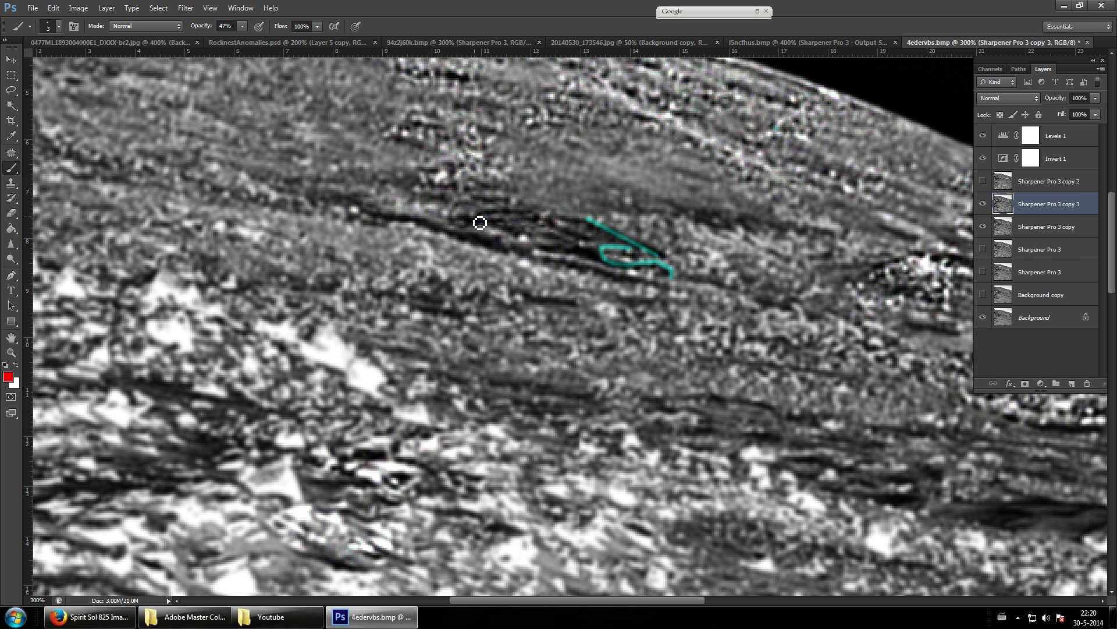
pyautogui.keyDown('shift'); pyautogui.click(534, 216); pyautogui.keyUp('shift')
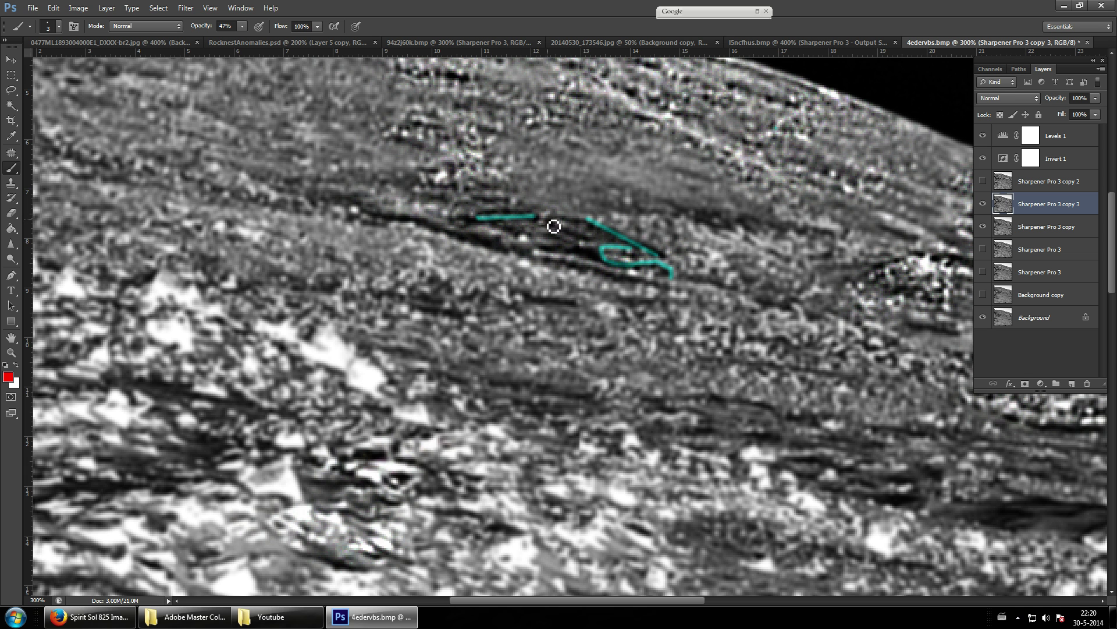
pyautogui.click(549, 218)
pyautogui.keyDown('shift'); pyautogui.click(590, 220); pyautogui.keyUp('shift')
pyautogui.hotkey('ctrl', 'z')
pyautogui.moveTo(556, 220); pyautogui.dragTo(588, 219)
# - Try to trace the hillside patch's lower edge and a short inner line, and undo the tracing on the patch
pyautogui.click(649, 278)
pyautogui.keyDown('shift'); pyautogui.click(550, 263); pyautogui.keyUp('shift')
pyautogui.moveTo(550, 262); pyautogui.dragTo(544, 229)
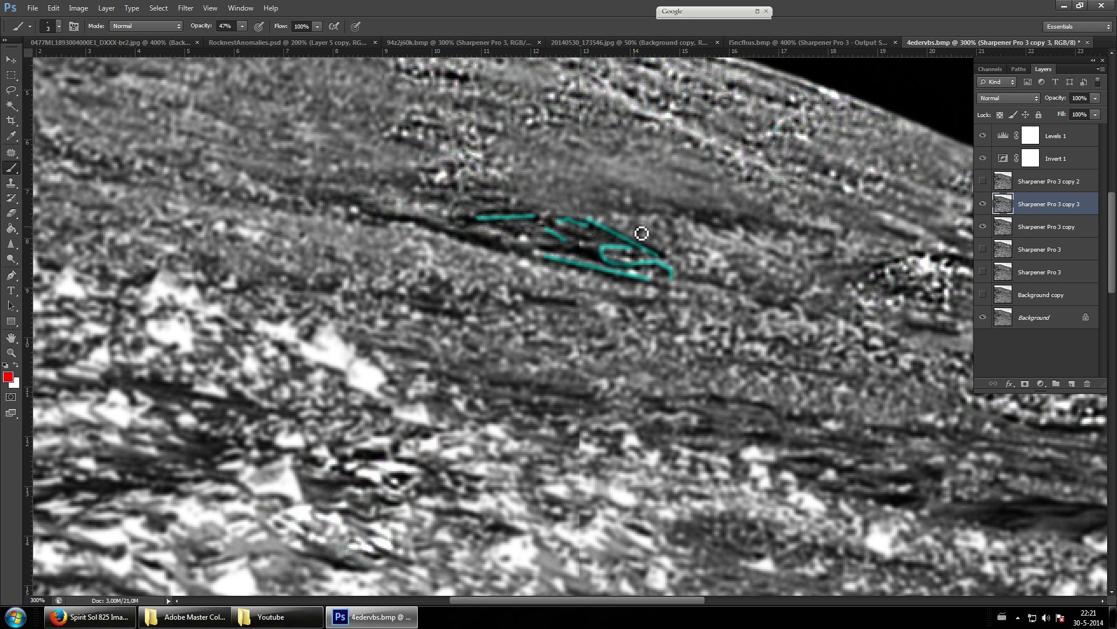
pyautogui.hotkey('ctrl', 'alt', 'z')
pyautogui.hotkey('ctrl', 'alt', 'z')
pyautogui.hotkey('ctrl', 'alt', 'z')
pyautogui.hotkey('ctrl', 'alt', 'z')
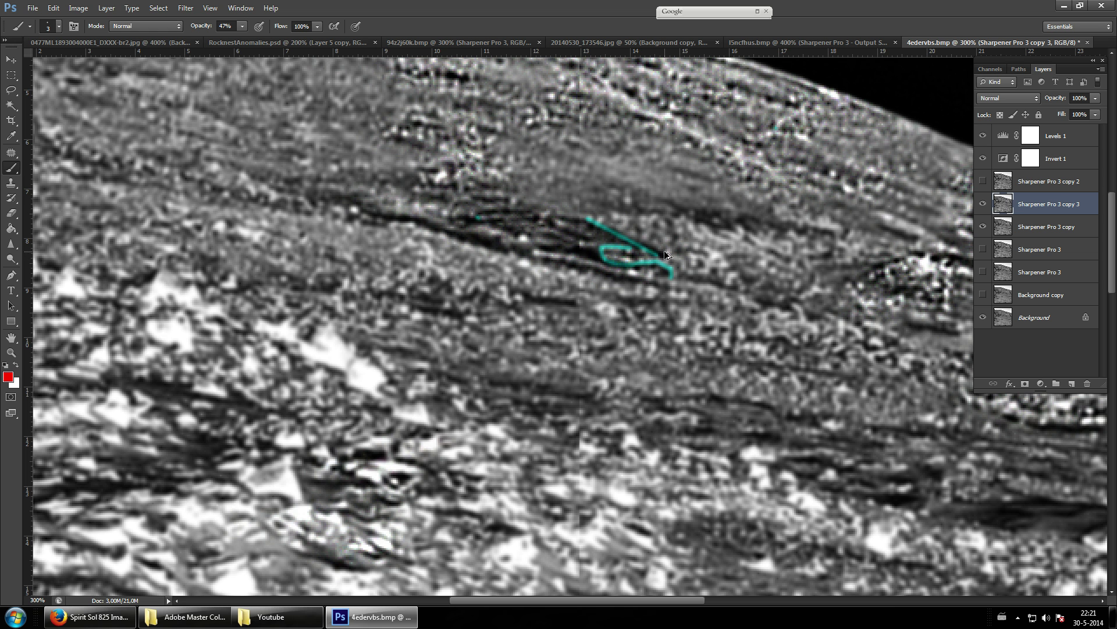
pyautogui.hotkey('ctrl', 'alt', 'z')
pyautogui.hotkey('ctrl', 'alt', 'z')
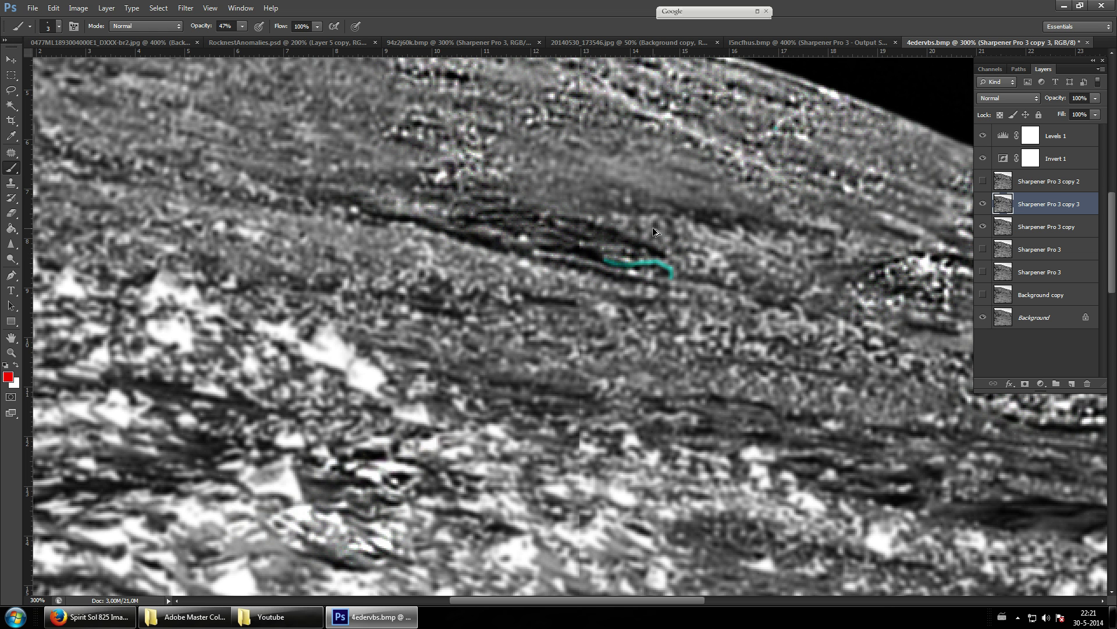
# - Clear the remaining tracing from the hillside patch and make Sharpener Pro 3 copy 3 the active layer for brushing again
pyautogui.hotkey('alt', ']')
pyautogui.scroll(2, 641, 227)
pyautogui.scroll(6, 625, 225)
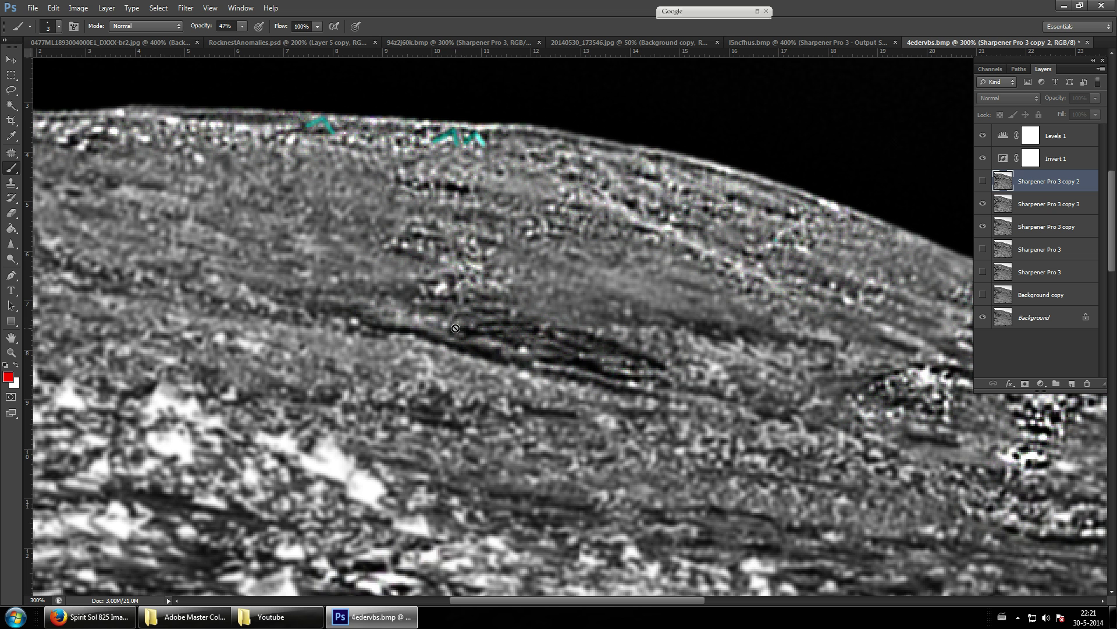
pyautogui.scroll(4, 467, 233)
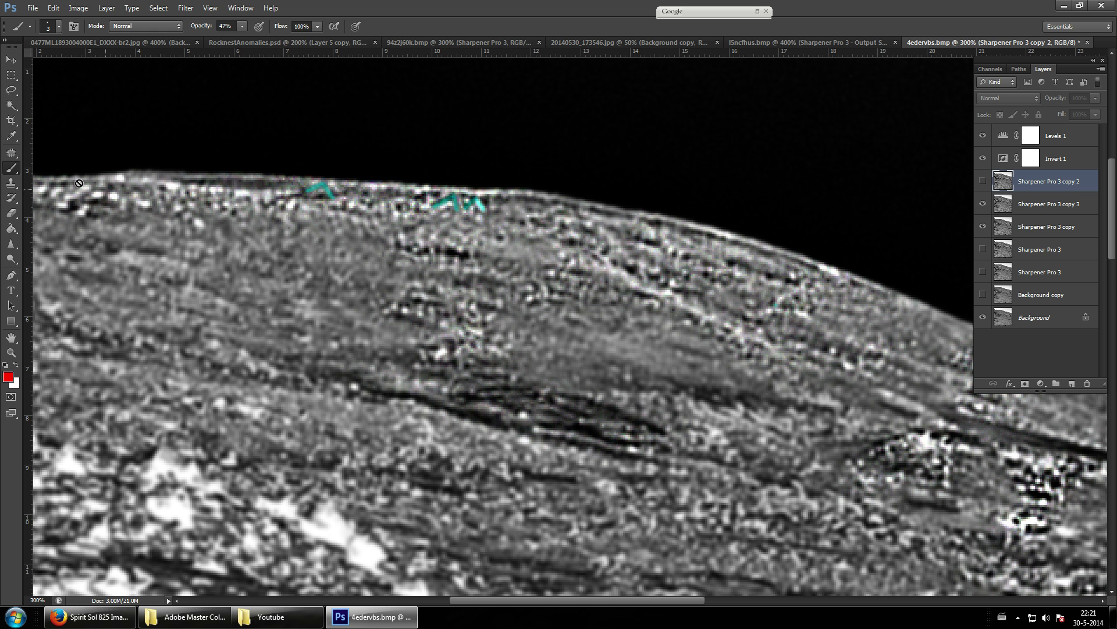
pyautogui.click(777, 308)
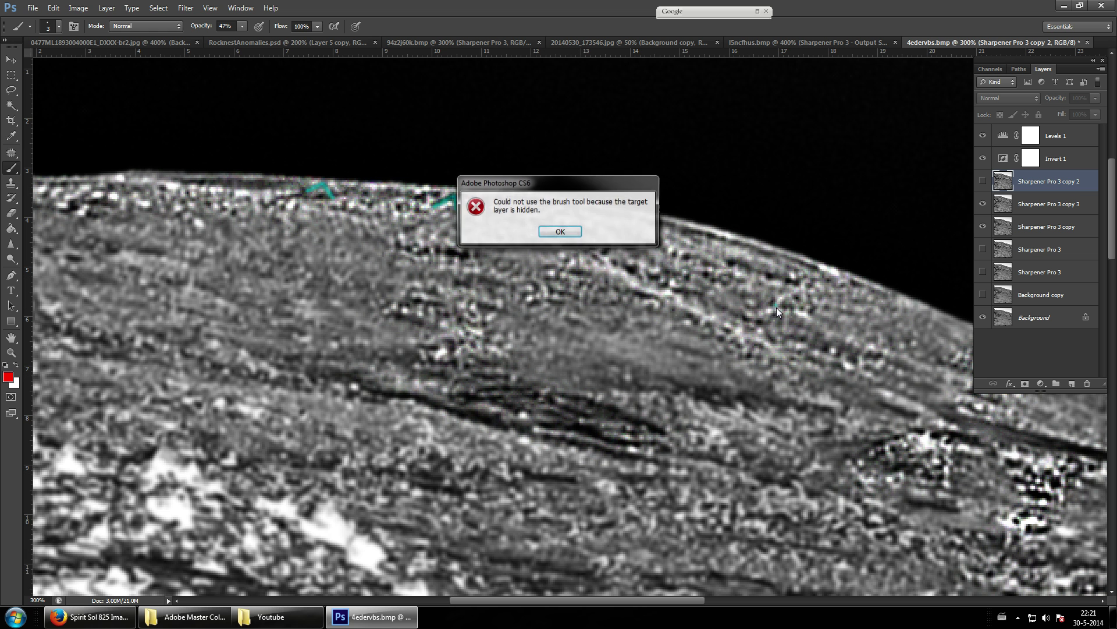
pyautogui.click(573, 232)
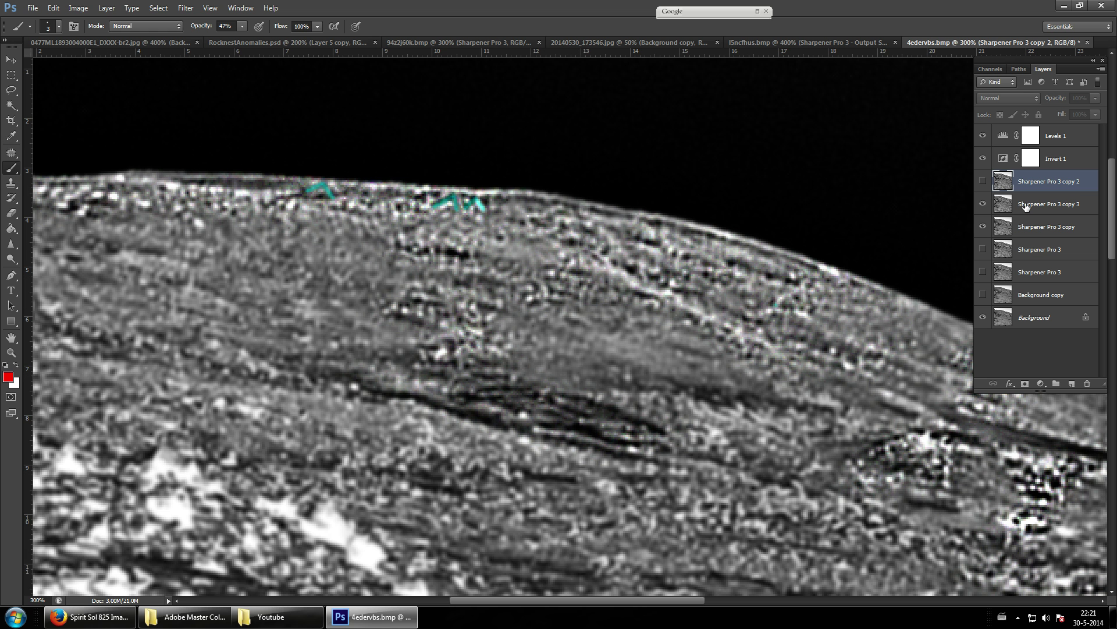
pyautogui.click(1025, 206)
# - Sharpen a small spot just below the ridge line on the descending right slope with the Sharpen tool
pyautogui.moveTo(644, 601); pyautogui.dragTo(760, 578)
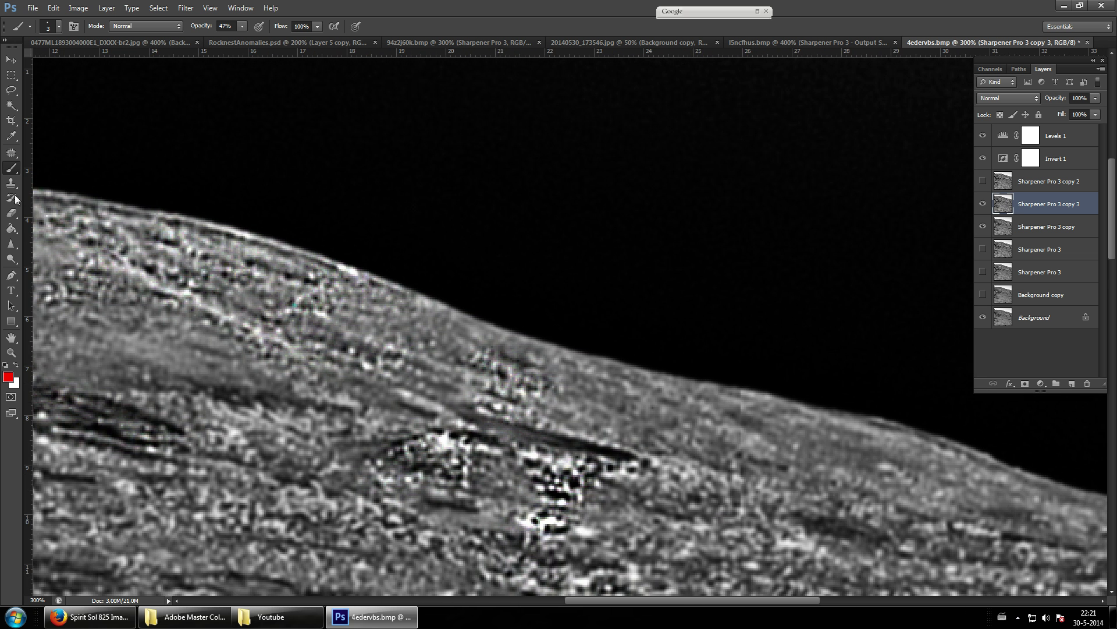
pyautogui.click(11, 244)
pyautogui.moveTo(696, 391); pyautogui.dragTo(709, 391)
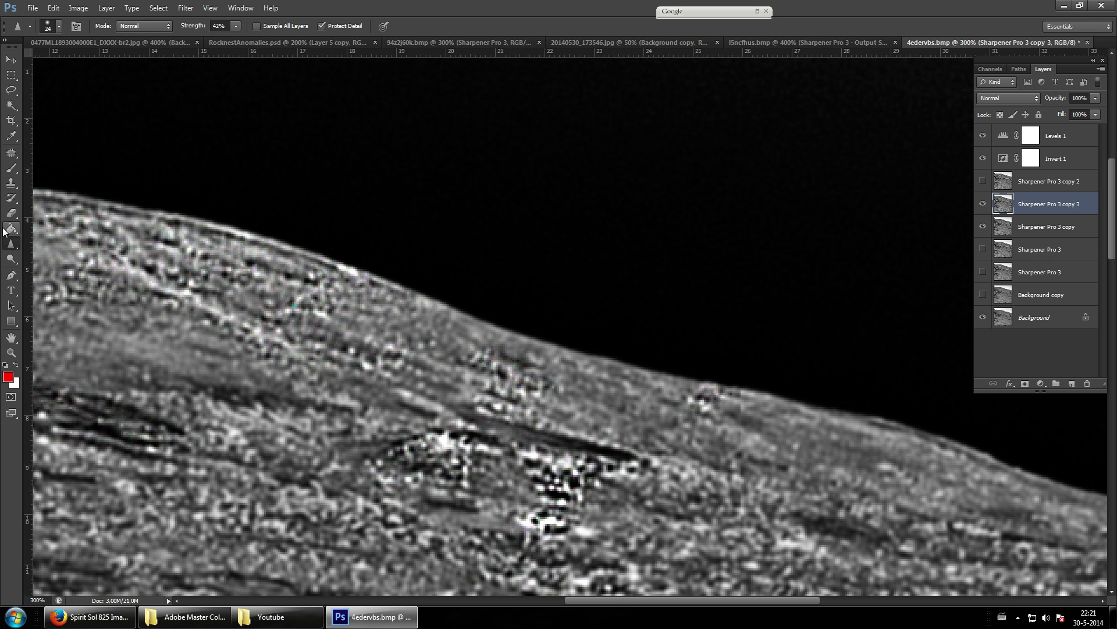
# - Brush a small tent-shaped outline over the sharpened spot below the ridge, undoing the unwanted stroke
pyautogui.click(11, 169)
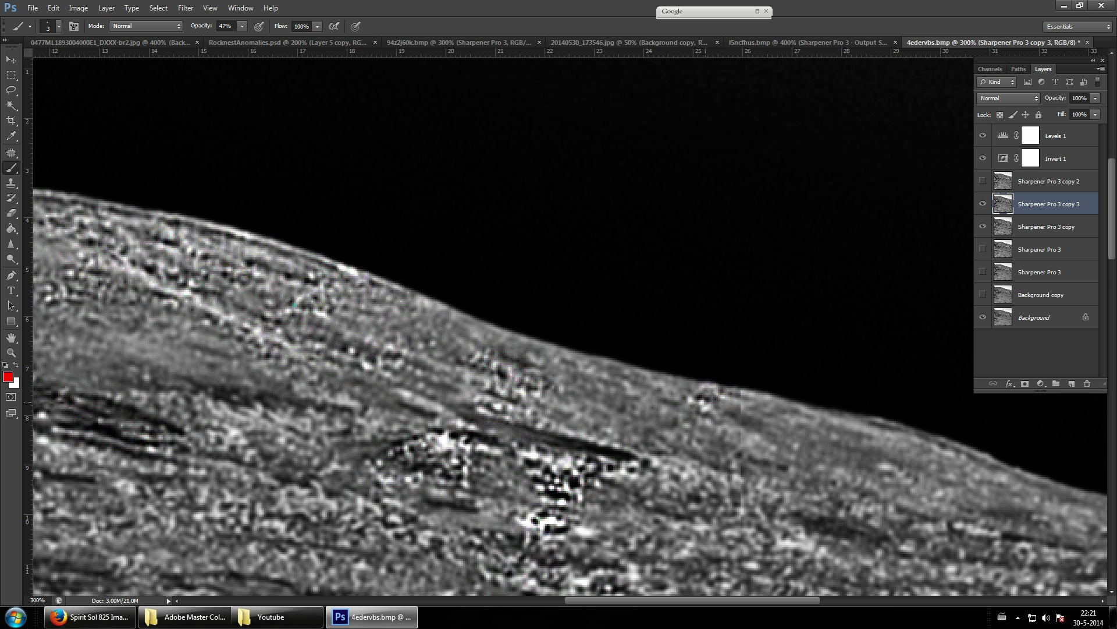
pyautogui.moveTo(691, 401); pyautogui.dragTo(708, 387)
pyautogui.hotkey('ctrl', 'z')
pyautogui.hotkey('ctrl', 'z')
pyautogui.moveTo(705, 386); pyautogui.dragTo(735, 401)
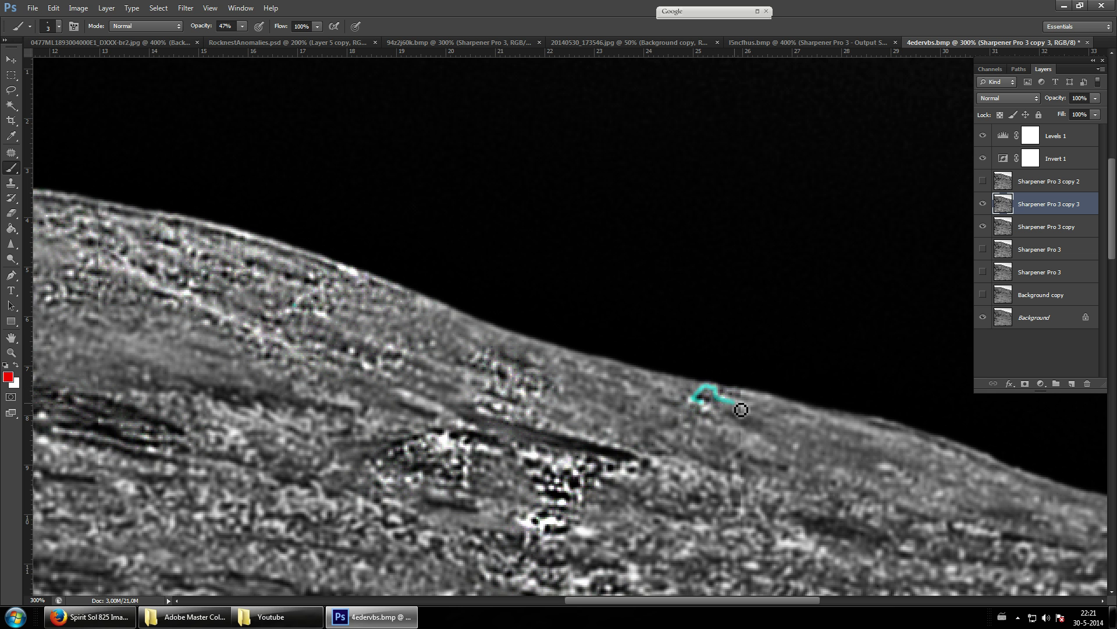
# - Sharpen the band of slope along the ridge to the left of the tent-shaped outline with the Sharpen tool
pyautogui.click(11, 244)
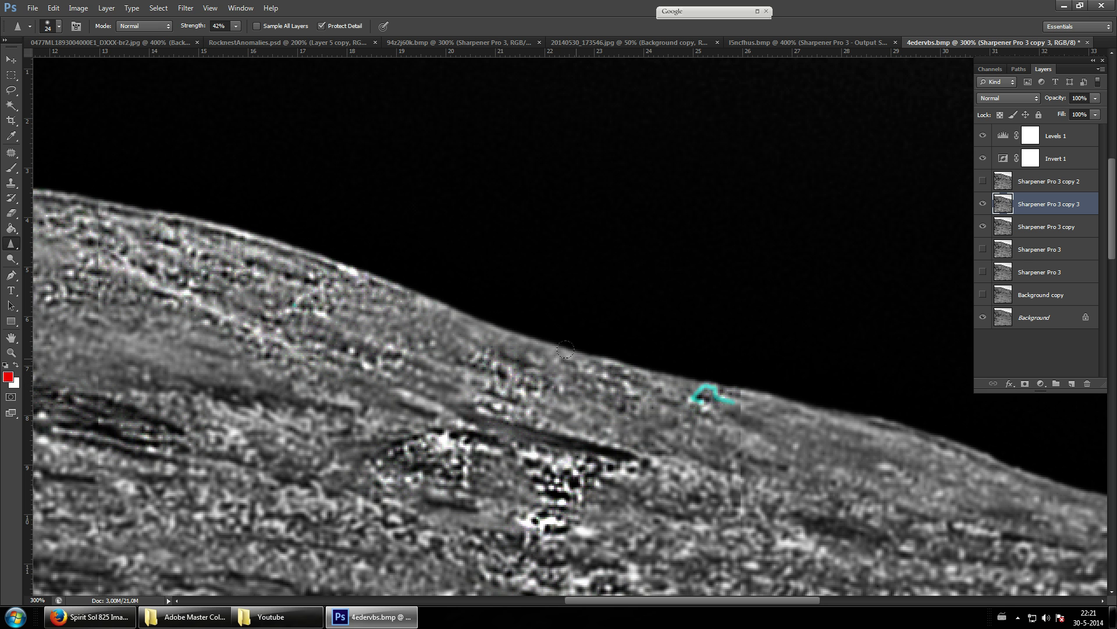
pyautogui.moveTo(514, 345)
pyautogui.mouseDown()
pyautogui.moveTo(494, 324)
pyautogui.moveTo(410, 320)
pyautogui.mouseUp()
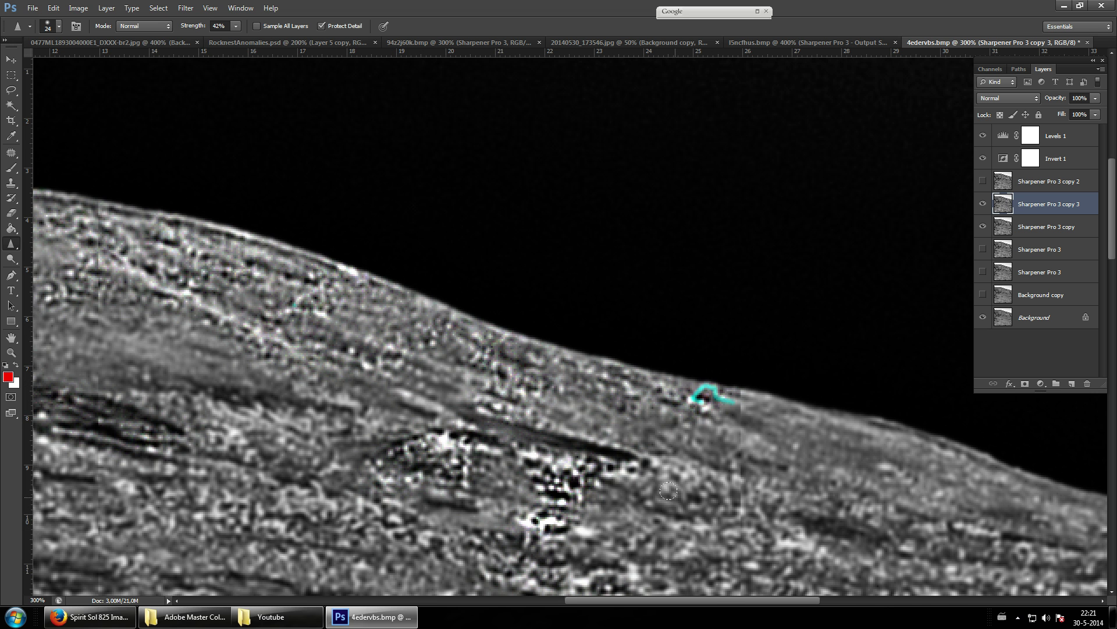
# - Examine the elongated strip on the lower slope with the Invert 1 and Levels 1 layers off, and turn both back on
pyautogui.scroll(-5, 682, 502)
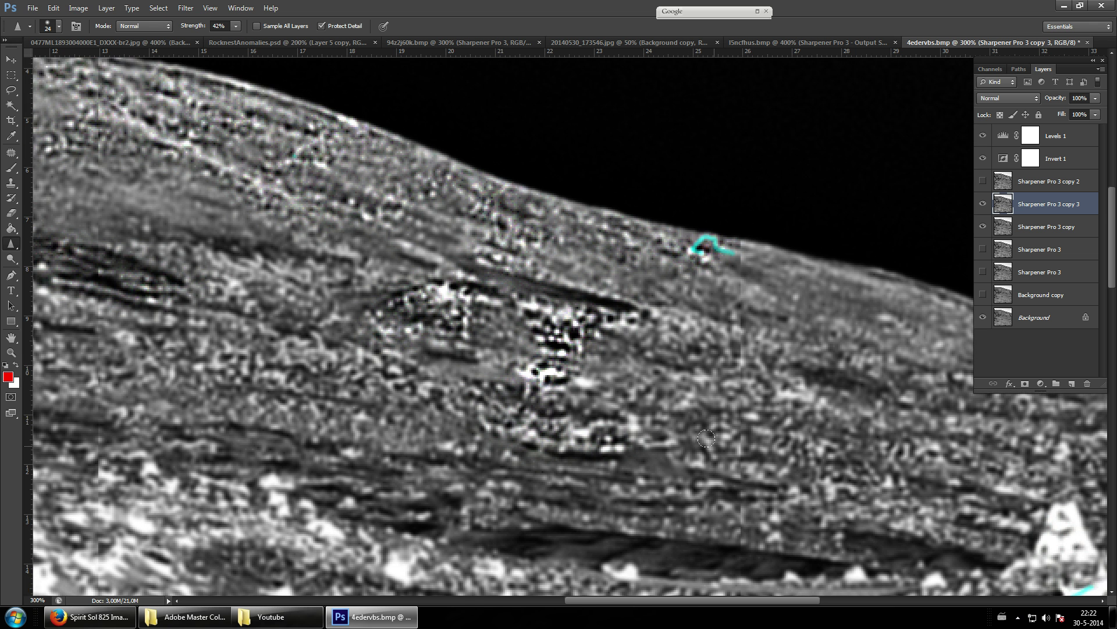
pyautogui.scroll(-2, 703, 439)
pyautogui.scroll(-2, 684, 440)
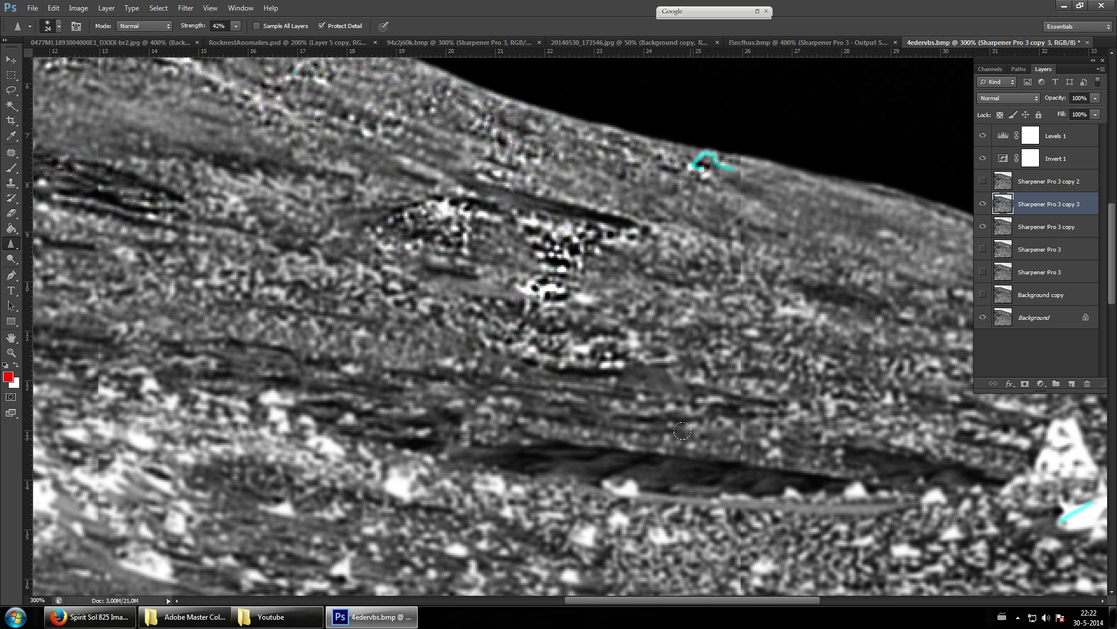
pyautogui.click(984, 160)
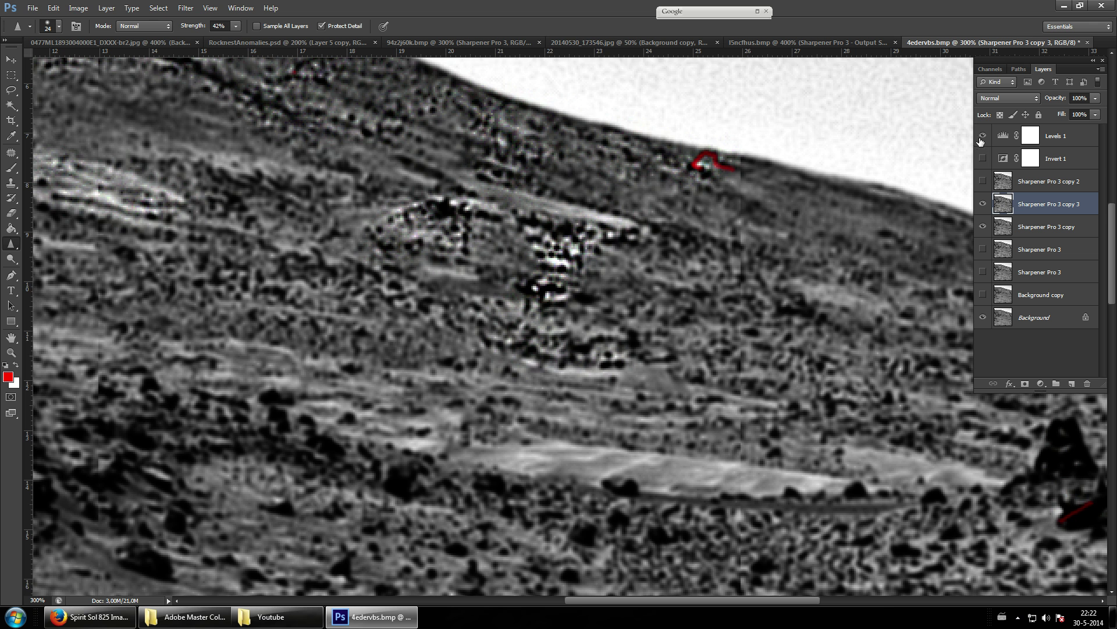
pyautogui.click(982, 137)
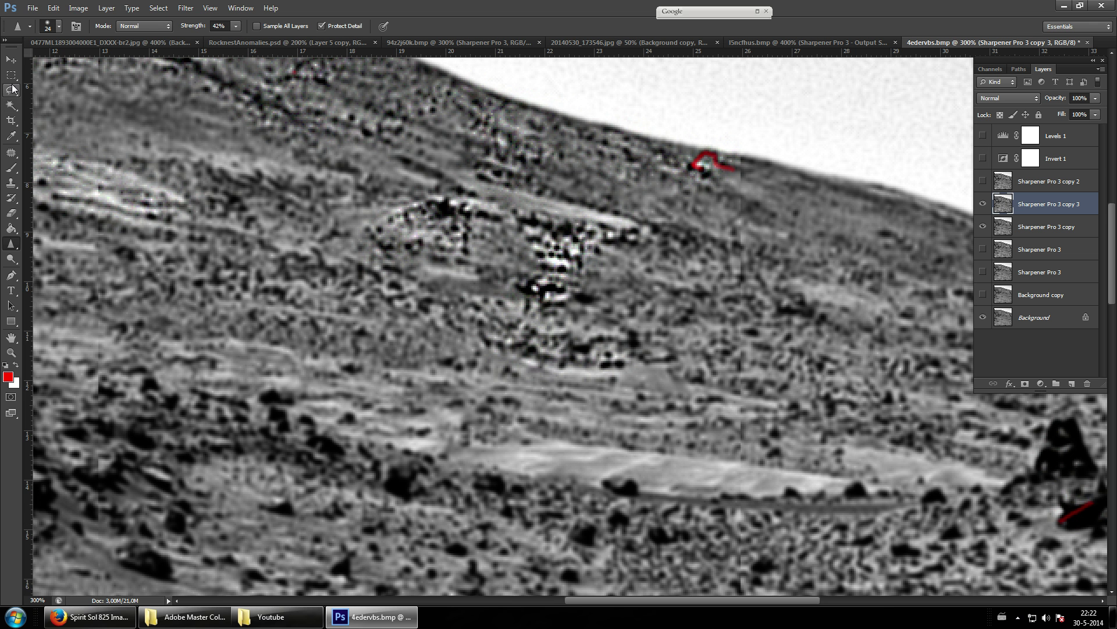
pyautogui.click(13, 60)
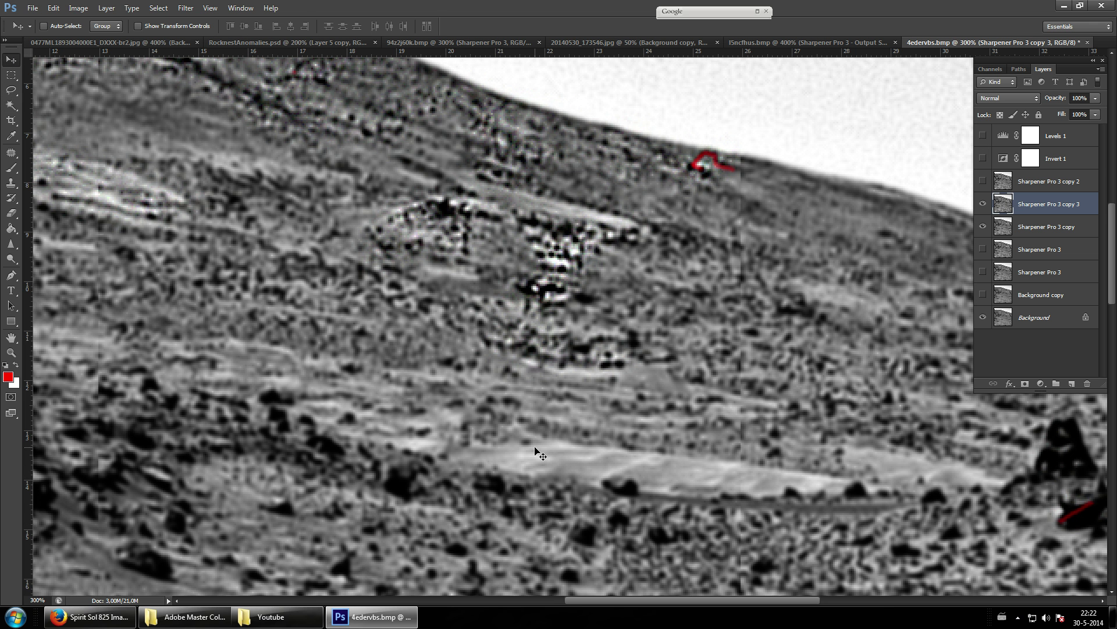
pyautogui.click(984, 157)
pyautogui.click(983, 143)
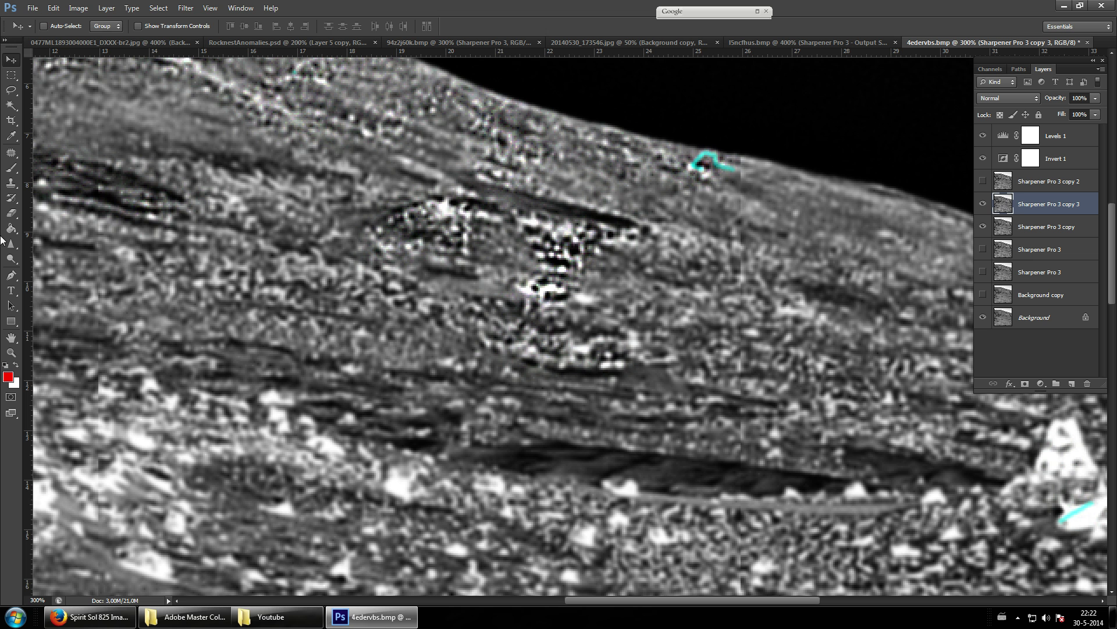
# - Burn the elongated strip on the lower slope using Midtones at 33% exposure, and sharpen it at 42% strength
pyautogui.click(12, 258)
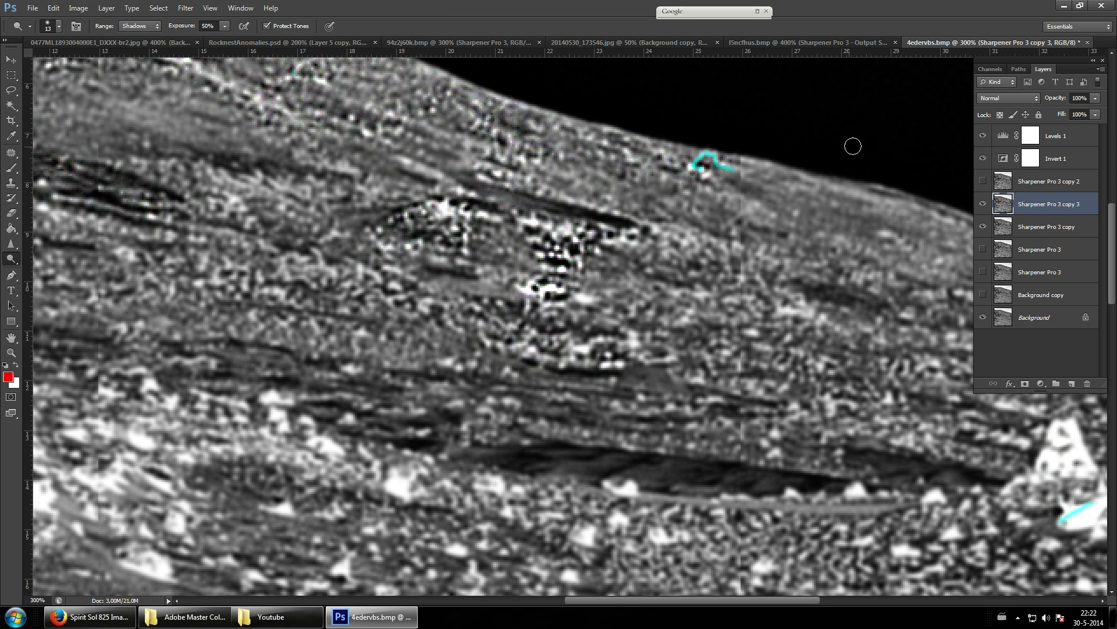
pyautogui.rightClick(15, 260)
pyautogui.click(57, 270)
pyautogui.moveTo(736, 472)
pyautogui.mouseDown()
pyautogui.moveTo(589, 472)
pyautogui.moveTo(681, 464)
pyautogui.moveTo(427, 449)
pyautogui.mouseUp()
pyautogui.moveTo(525, 465); pyautogui.dragTo(387, 448)
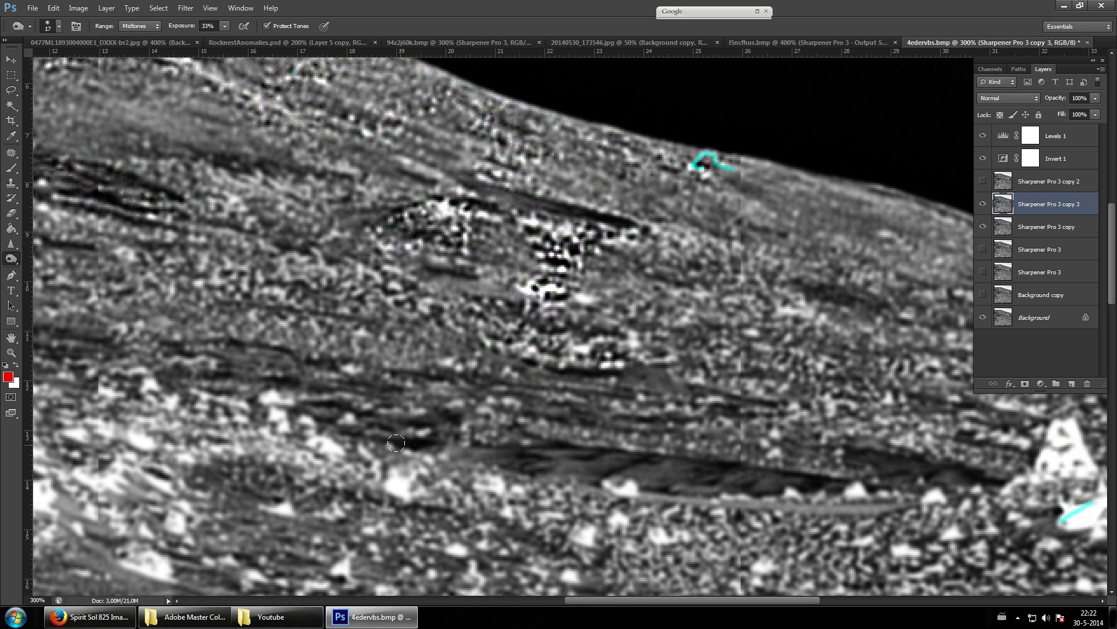
pyautogui.click(5, 244)
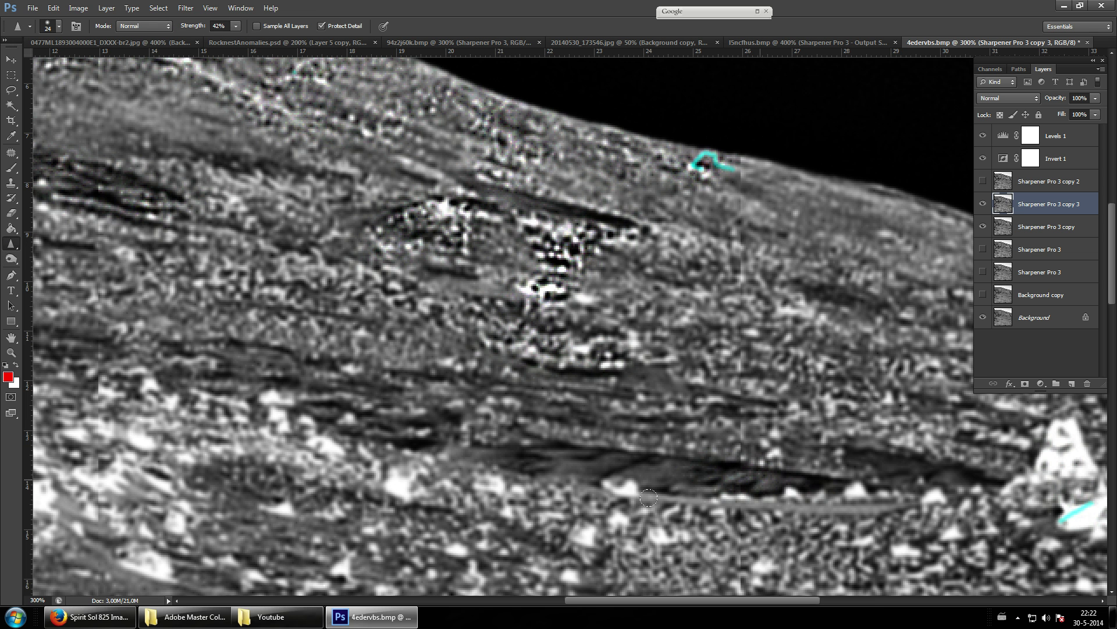
pyautogui.moveTo(661, 492); pyautogui.dragTo(673, 474)
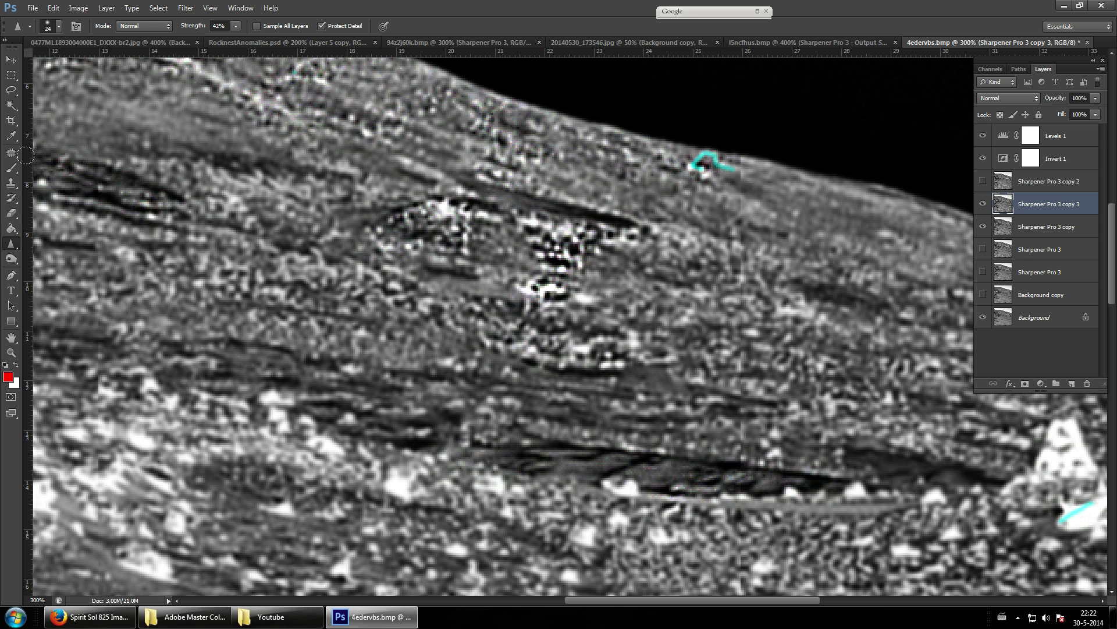
# - Brush a small arrowhead-shaped mark above the right end of the strip, to the left of the pyramid-shaped rock
pyautogui.click(10, 169)
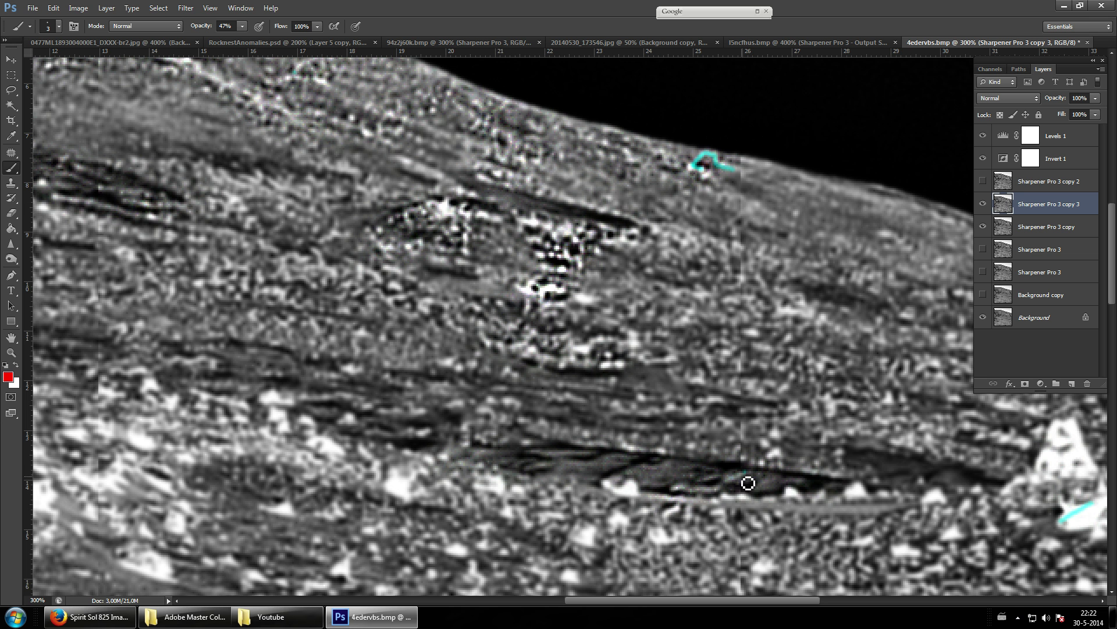
pyautogui.moveTo(745, 472); pyautogui.dragTo(685, 496)
pyautogui.scroll(2, 746, 434)
pyautogui.scroll(2, 747, 434)
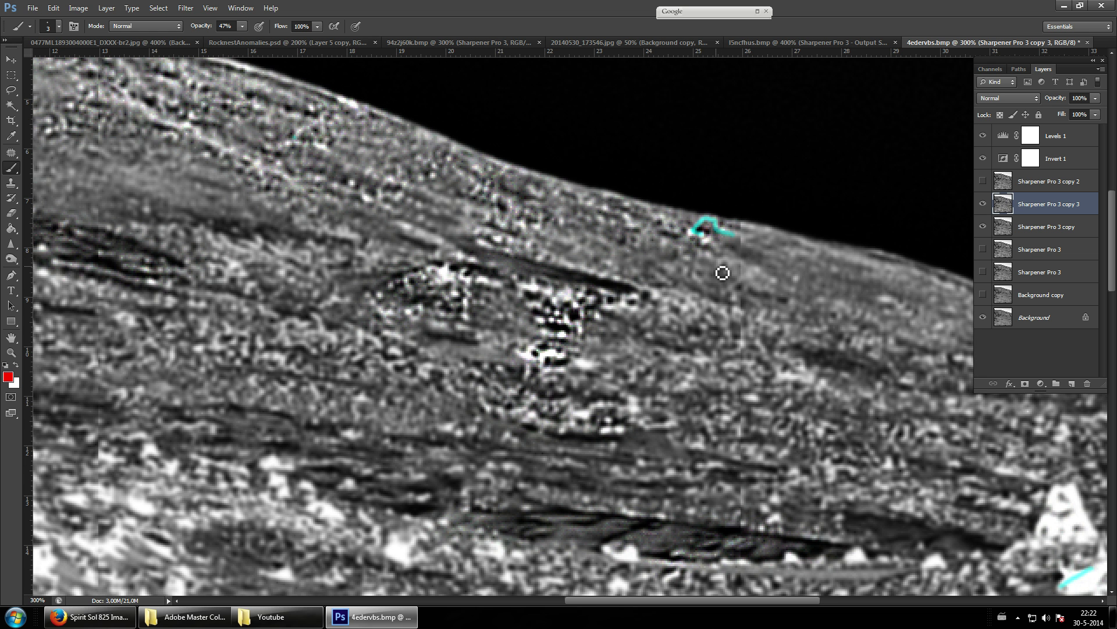
pyautogui.click(913, 499)
pyautogui.moveTo(911, 500)
pyautogui.mouseDown()
pyautogui.moveTo(900, 516)
pyautogui.moveTo(923, 521)
pyautogui.mouseUp()
# - Sharpen the speckled patch in the middle of the hillside, the slope below the tent-shaped mark, and the upper-left slope
pyautogui.scroll(5, 520, 387)
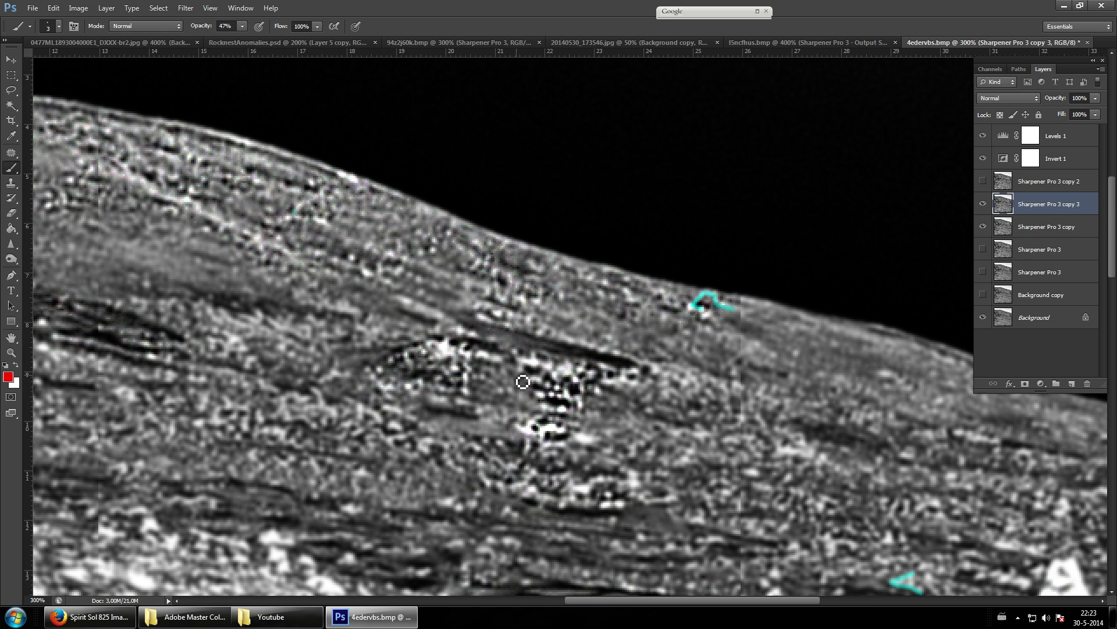
pyautogui.scroll(1, 493, 381)
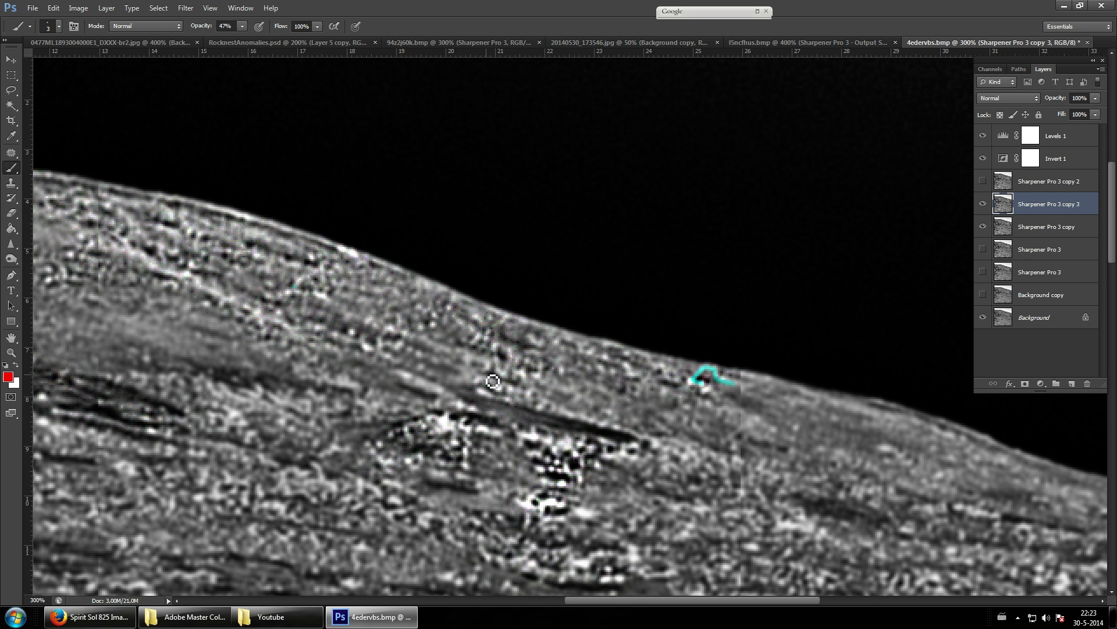
pyautogui.scroll(-2, 493, 381)
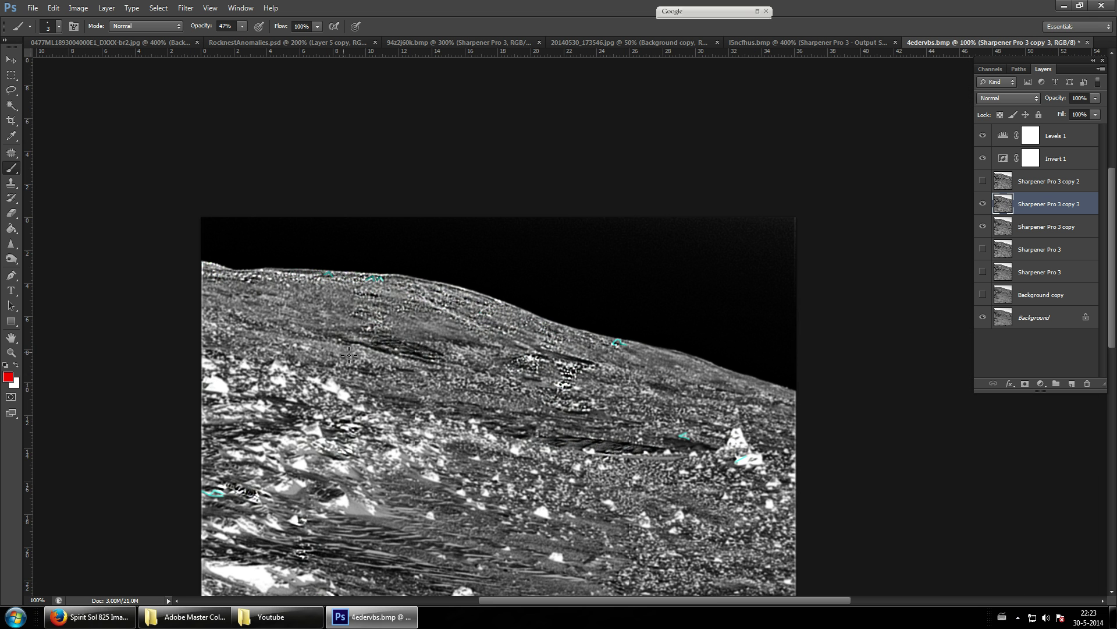
pyautogui.scroll(-2, 349, 355)
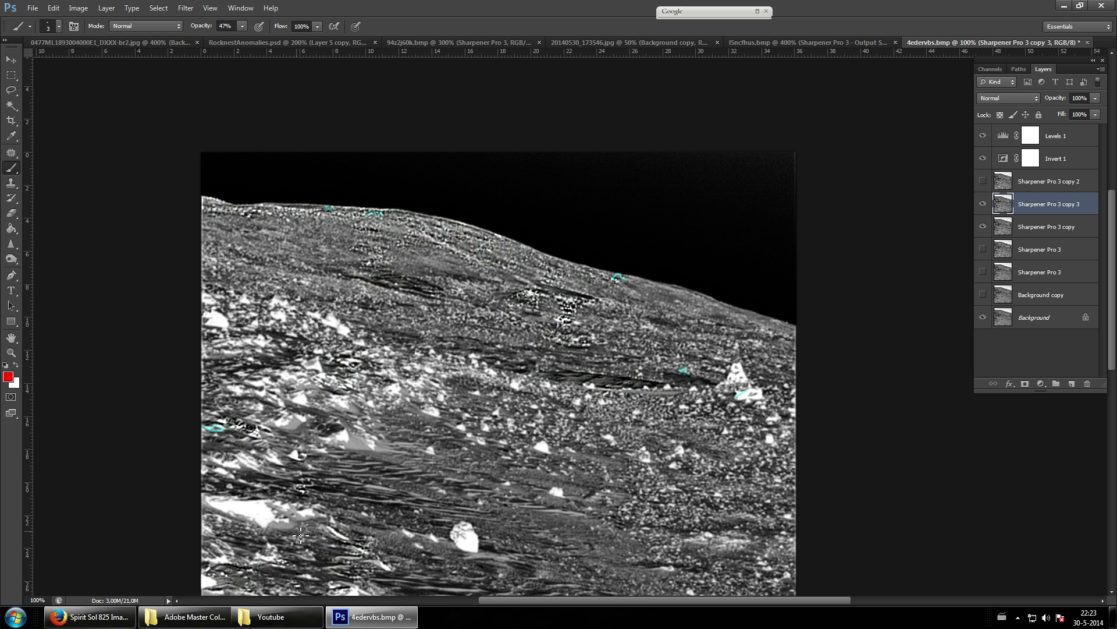
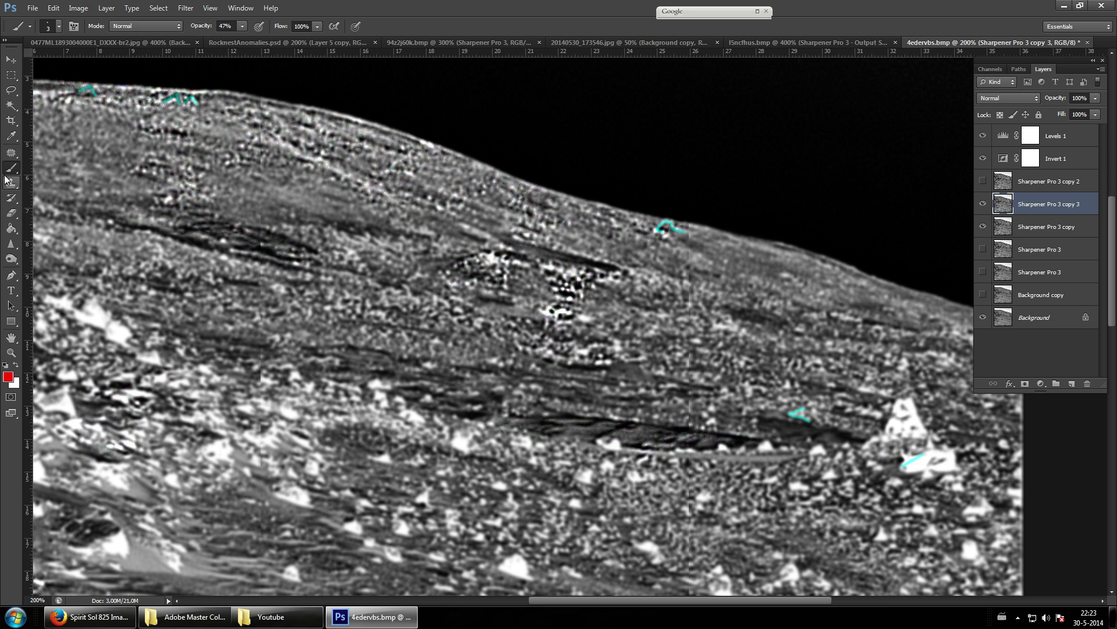
pyautogui.click(11, 243)
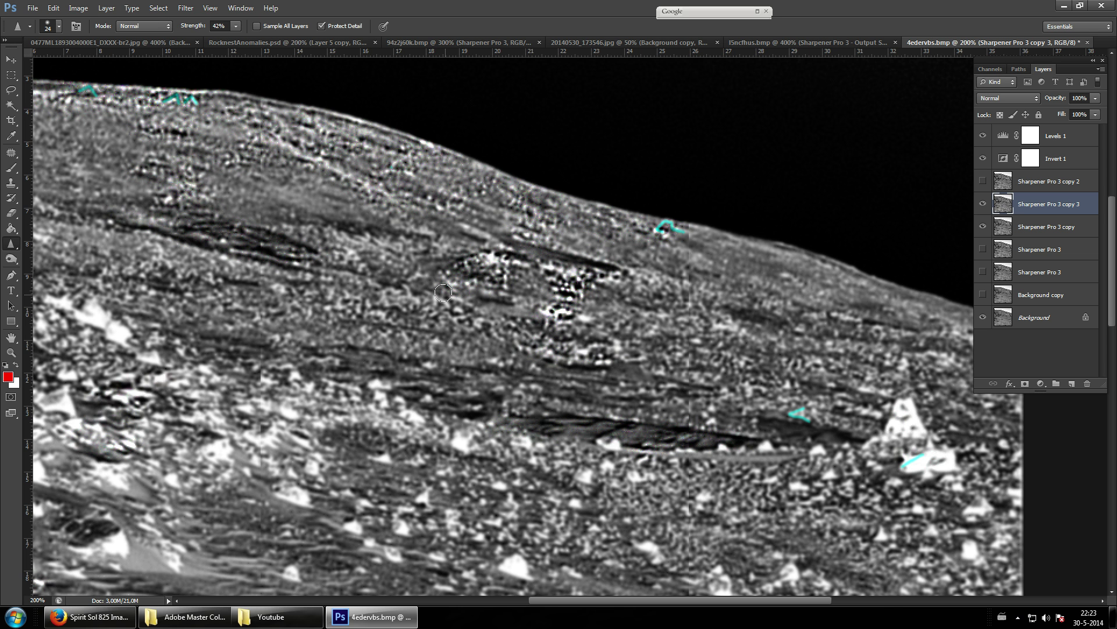
pyautogui.moveTo(582, 337)
pyautogui.mouseDown()
pyautogui.moveTo(543, 363)
pyautogui.moveTo(569, 334)
pyautogui.mouseUp()
pyautogui.moveTo(683, 273)
pyautogui.mouseDown()
pyautogui.moveTo(707, 251)
pyautogui.moveTo(656, 247)
pyautogui.mouseUp()
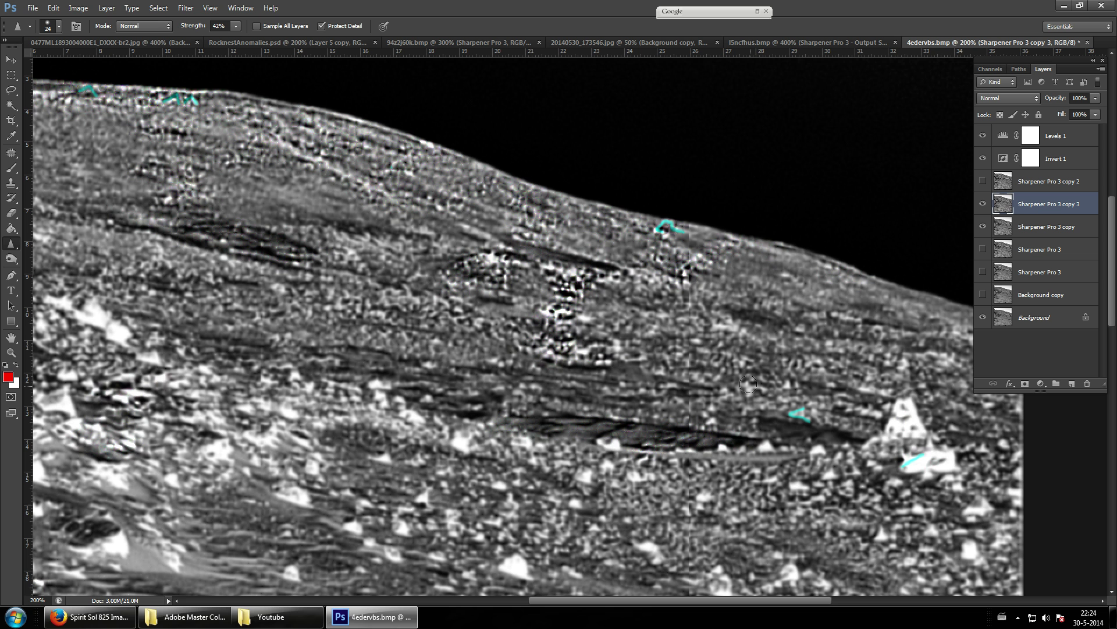
pyautogui.moveTo(348, 204)
pyautogui.mouseDown()
pyautogui.moveTo(336, 193)
pyautogui.moveTo(355, 198)
pyautogui.moveTo(324, 200)
pyautogui.mouseUp()
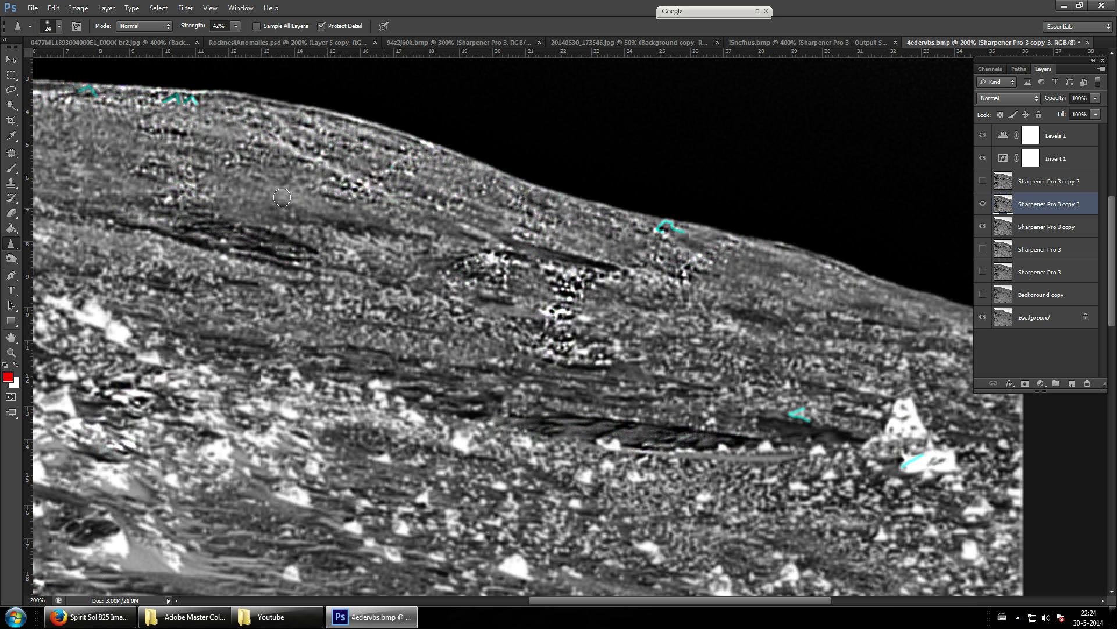
# - Hide Invert 1, Levels 1, Sharpener Pro 3 copy 3 and Sharpener Pro 3 copy to show the original Background hillside
pyautogui.scroll(2, 376, 346)
pyautogui.scroll(3, 376, 345)
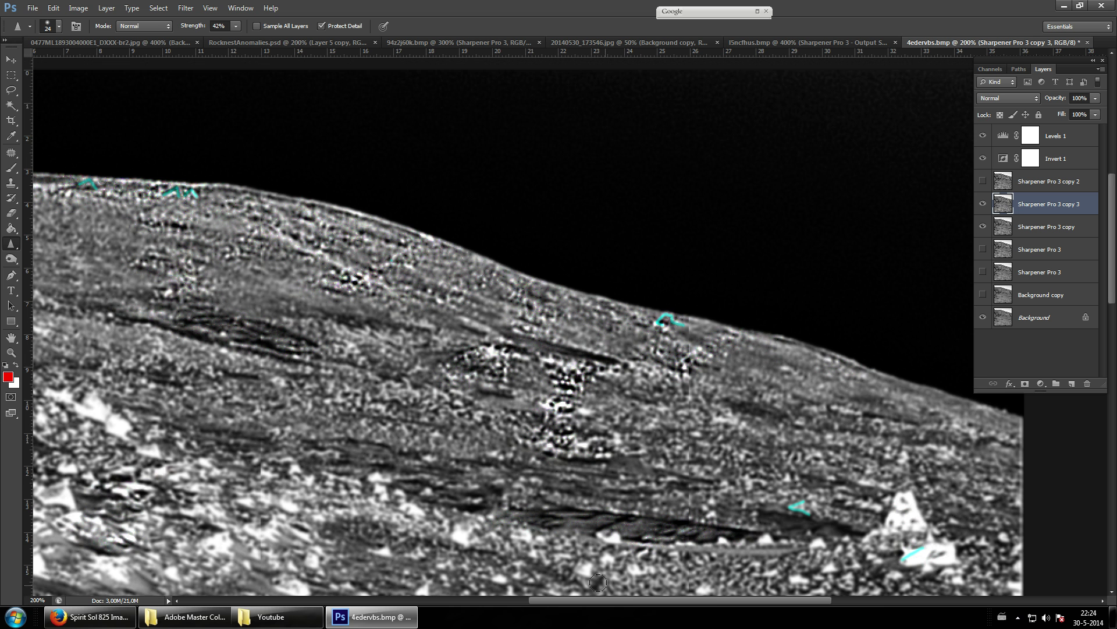
pyautogui.moveTo(630, 600); pyautogui.dragTo(553, 606)
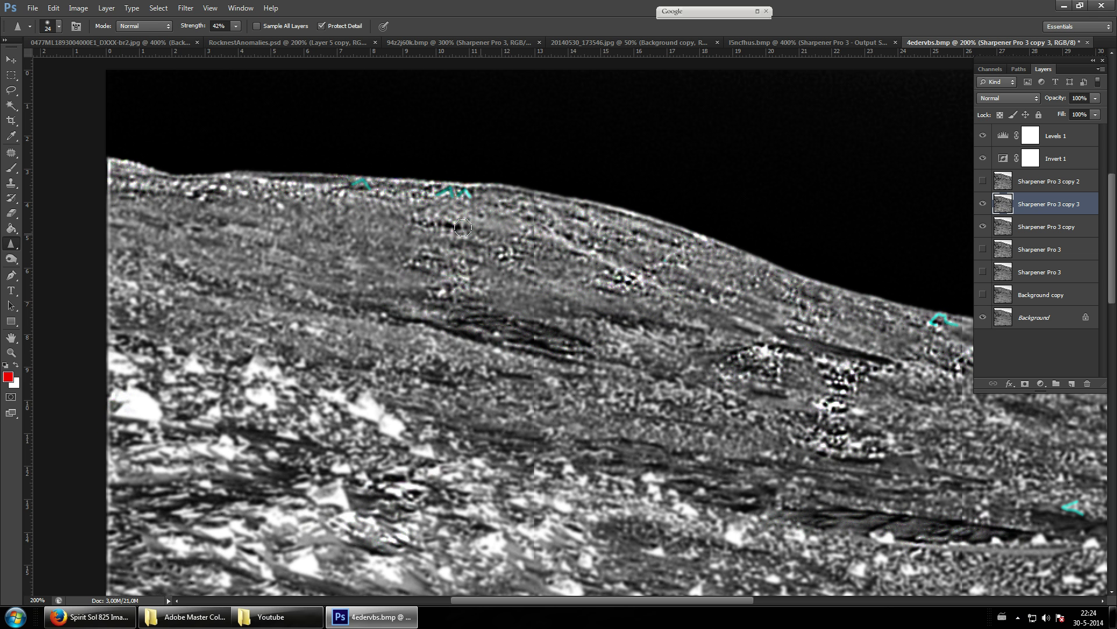
pyautogui.click(983, 158)
pyautogui.click(983, 136)
pyautogui.click(983, 204)
pyautogui.click(983, 226)
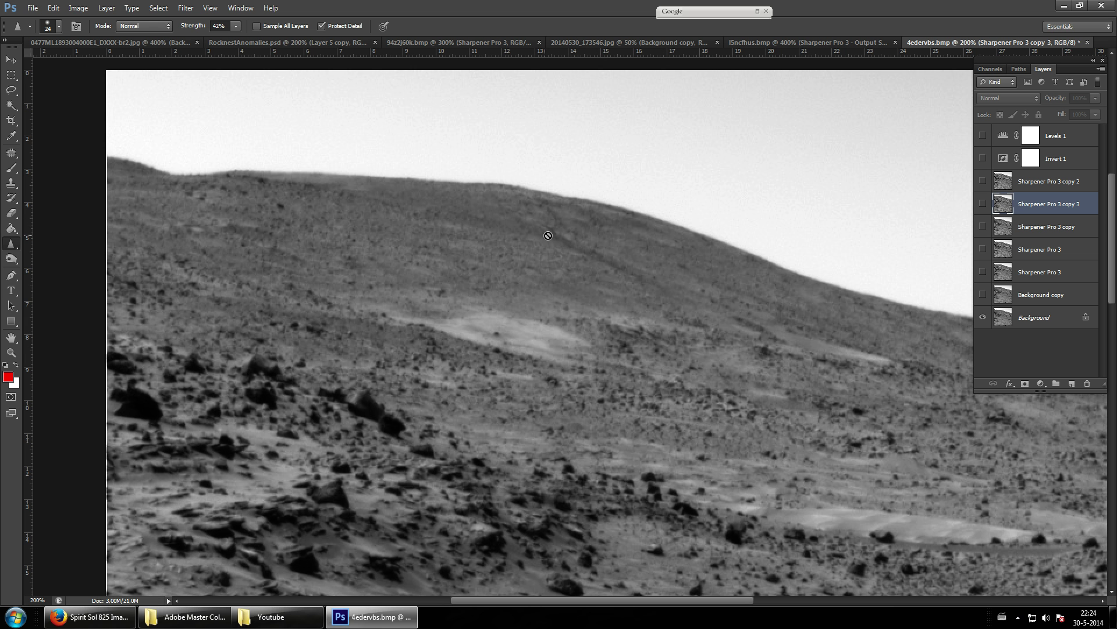
# - Show Sharpener Pro 3 copy 3 and Invert 1 over the Background layer
pyautogui.click(983, 203)
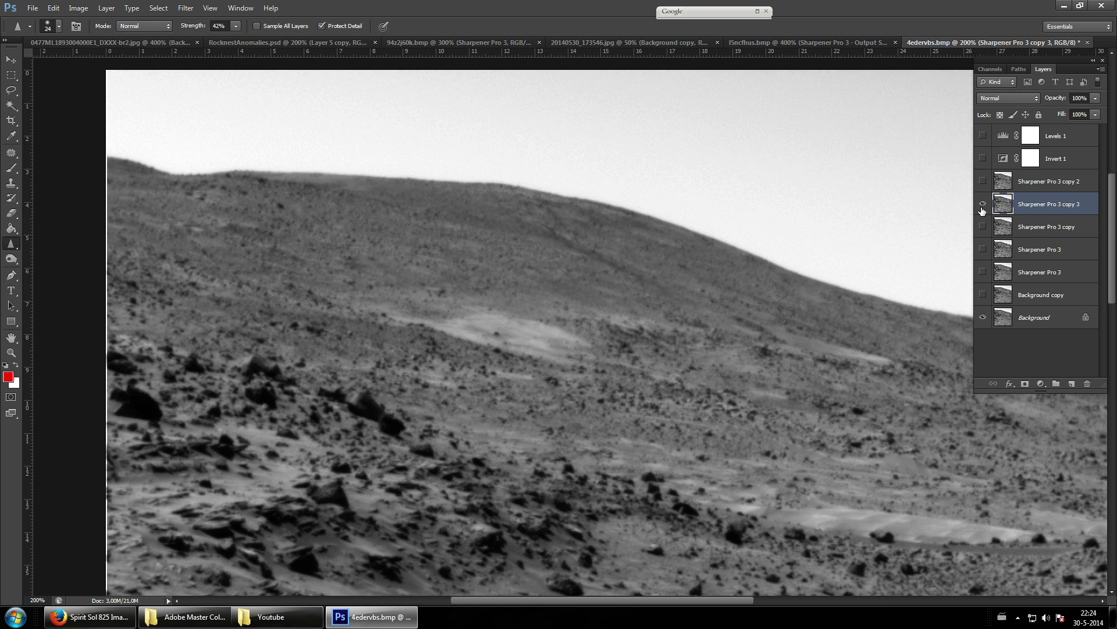
pyautogui.click(983, 158)
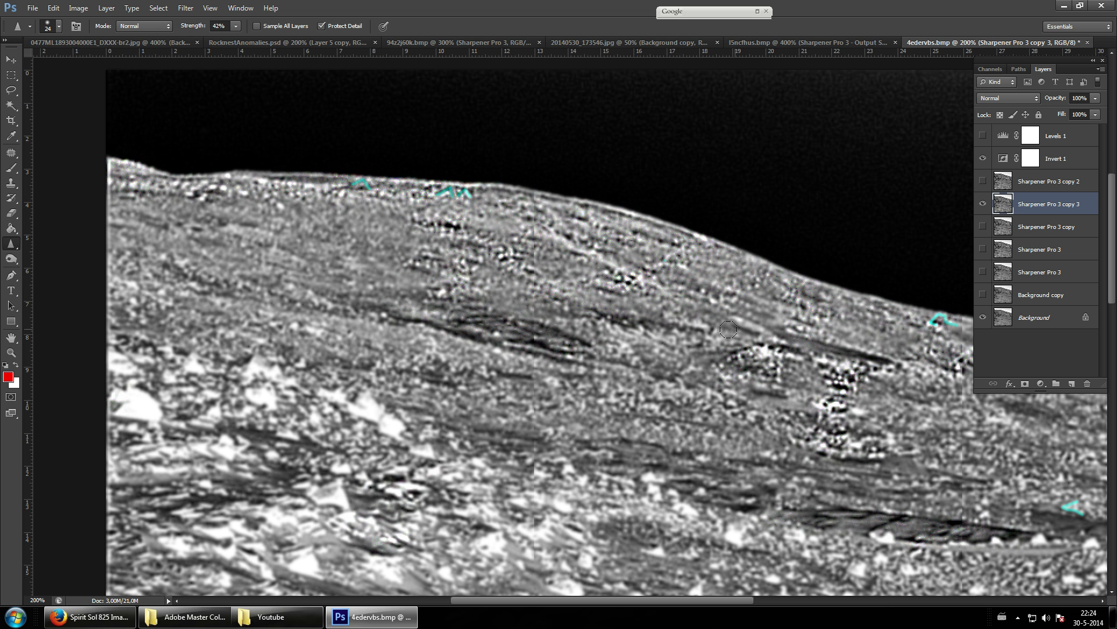
# - Brush two straight lines meeting at the dark streak's upper end, forming the upper and lower-right edges of a hillside outline
pyautogui.click(12, 167)
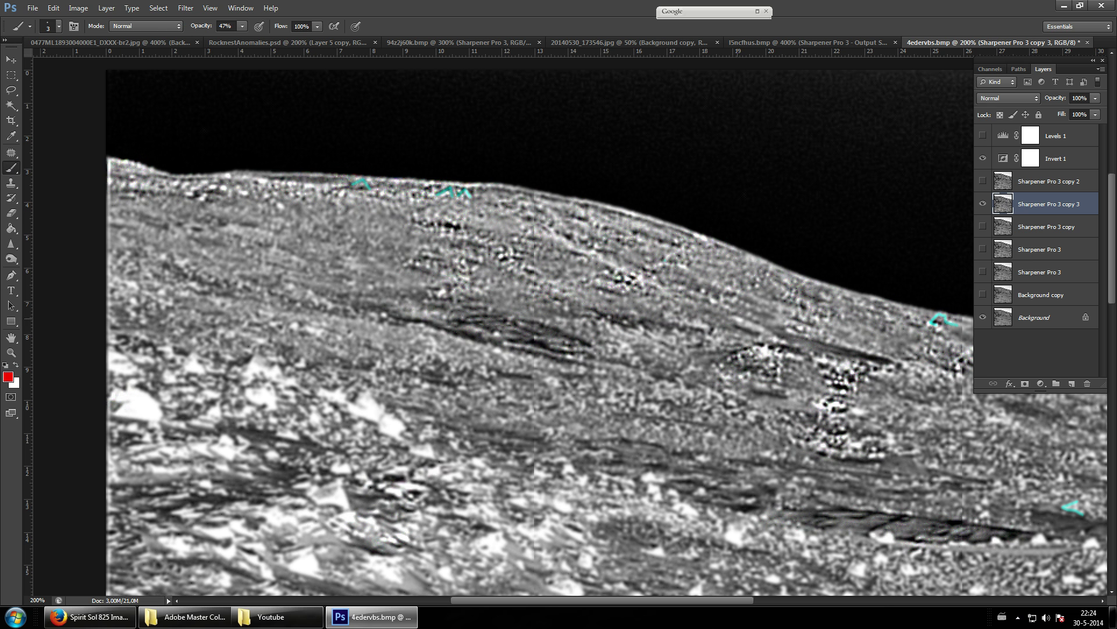
pyautogui.click(563, 242)
pyautogui.keyDown('shift'); pyautogui.click(786, 342); pyautogui.keyUp('shift')
pyautogui.keyDown('shift'); pyautogui.click(606, 318); pyautogui.keyUp('shift')
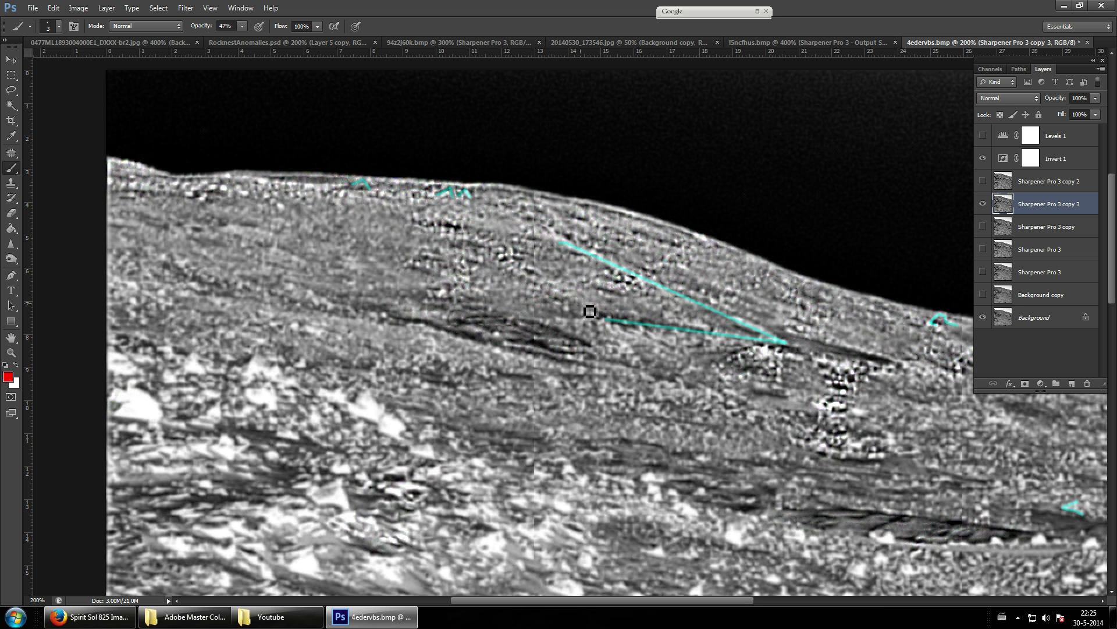
pyautogui.keyDown('shift'); pyautogui.click(513, 270); pyautogui.keyUp('shift')
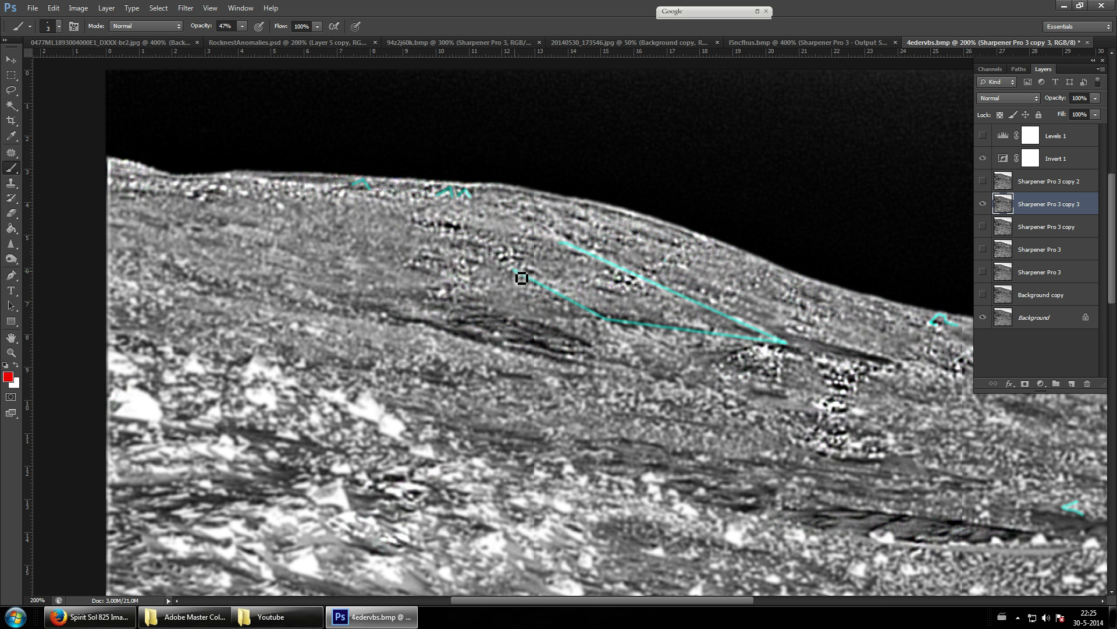
pyautogui.hotkey('ctrl', 'z')
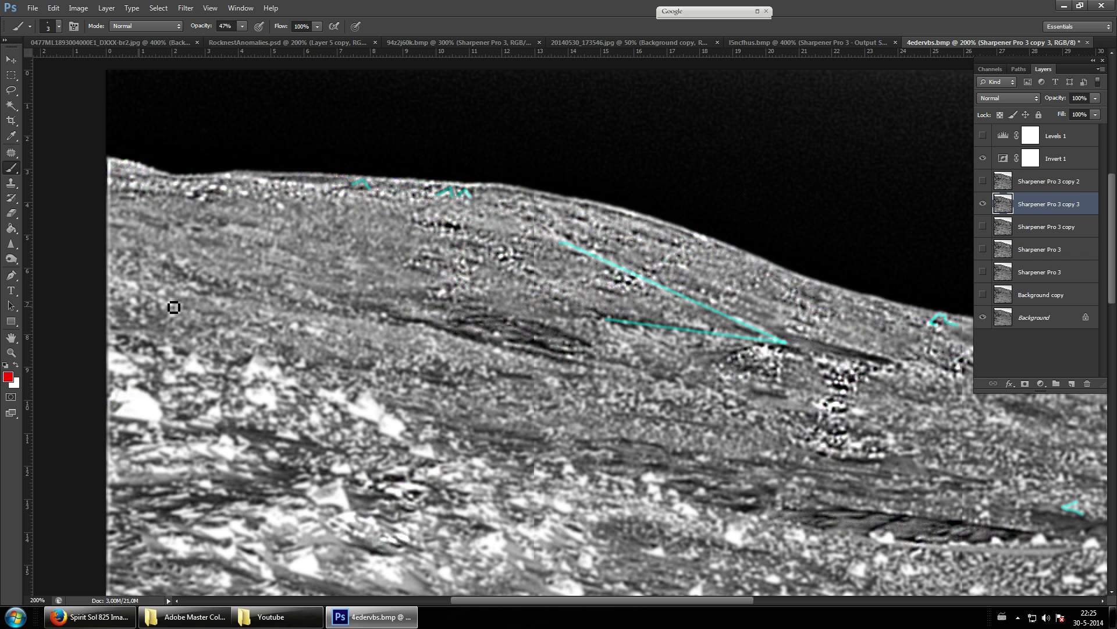
# - Complete the four-sided hillside outline with straight brush lines along its lower-left edge and from its upper corner to the far-left point
pyautogui.click(20, 351)
pyautogui.hotkey('ctrl', '+')
pyautogui.hotkey('ctrl', '+')
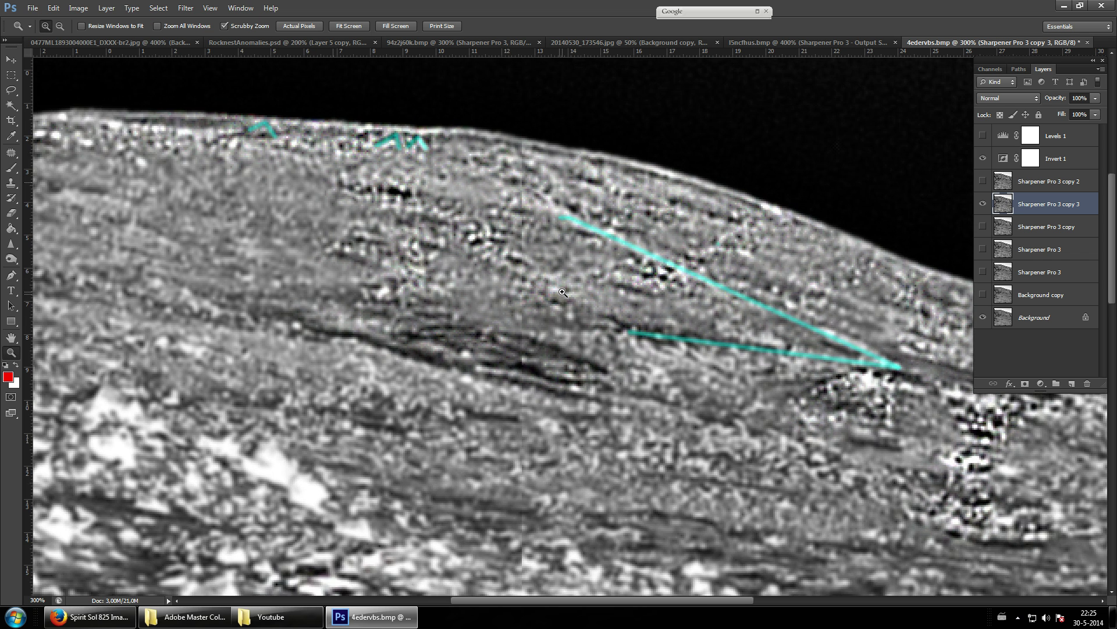
pyautogui.click(11, 168)
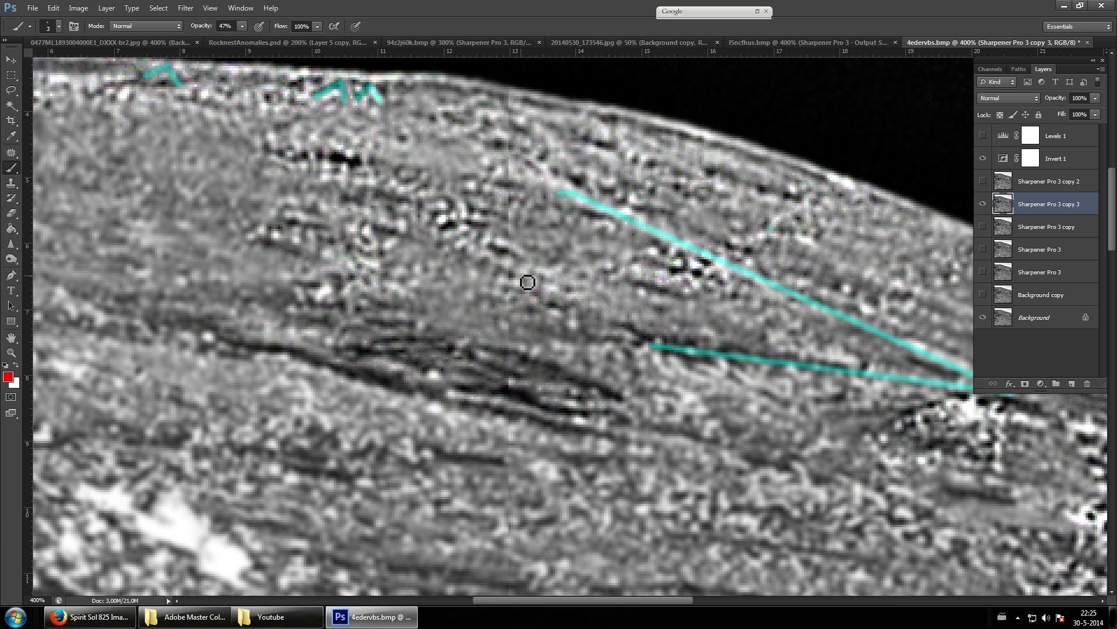
pyautogui.click(460, 242)
pyautogui.keyDown('shift'); pyautogui.click(650, 348); pyautogui.keyUp('shift')
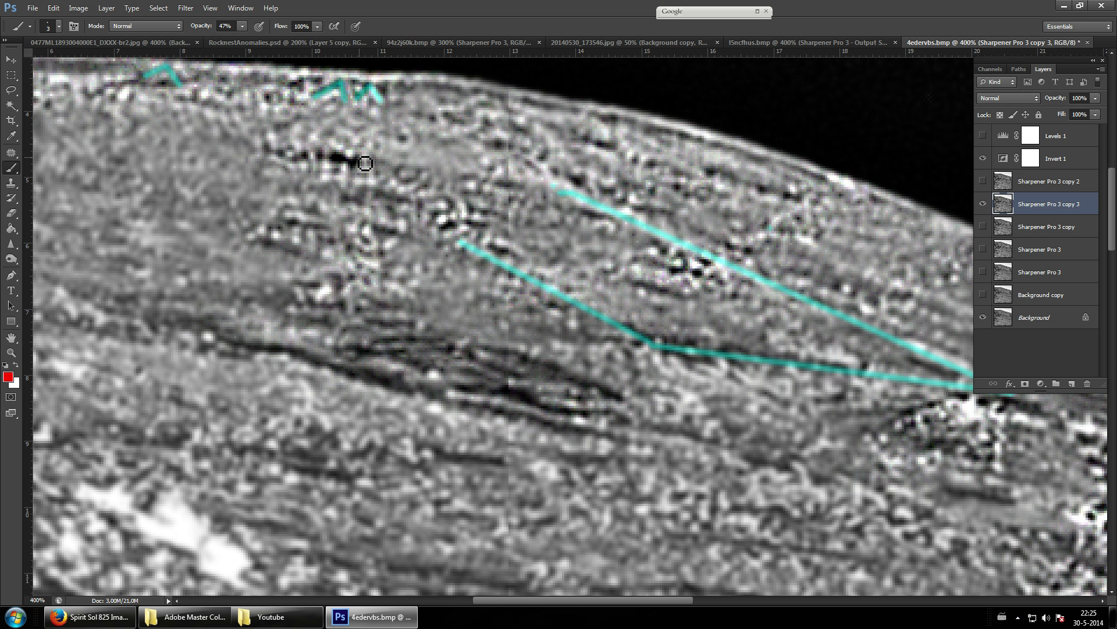
pyautogui.keyDown('shift'); pyautogui.click(293, 148); pyautogui.keyUp('shift')
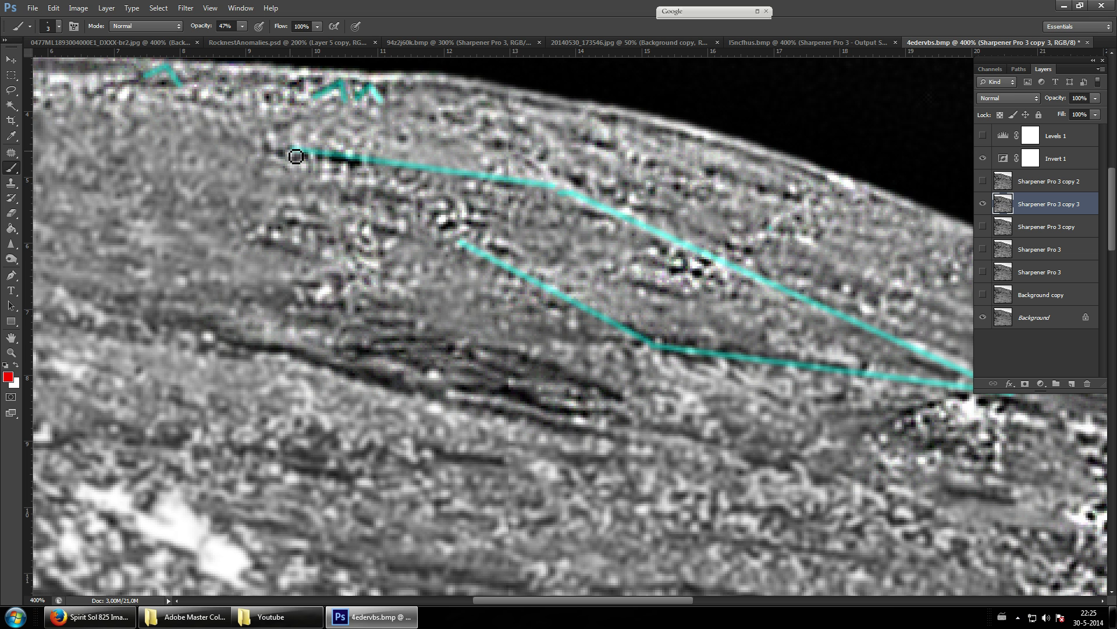
pyautogui.keyDown('shift'); pyautogui.click(461, 243); pyautogui.keyUp('shift')
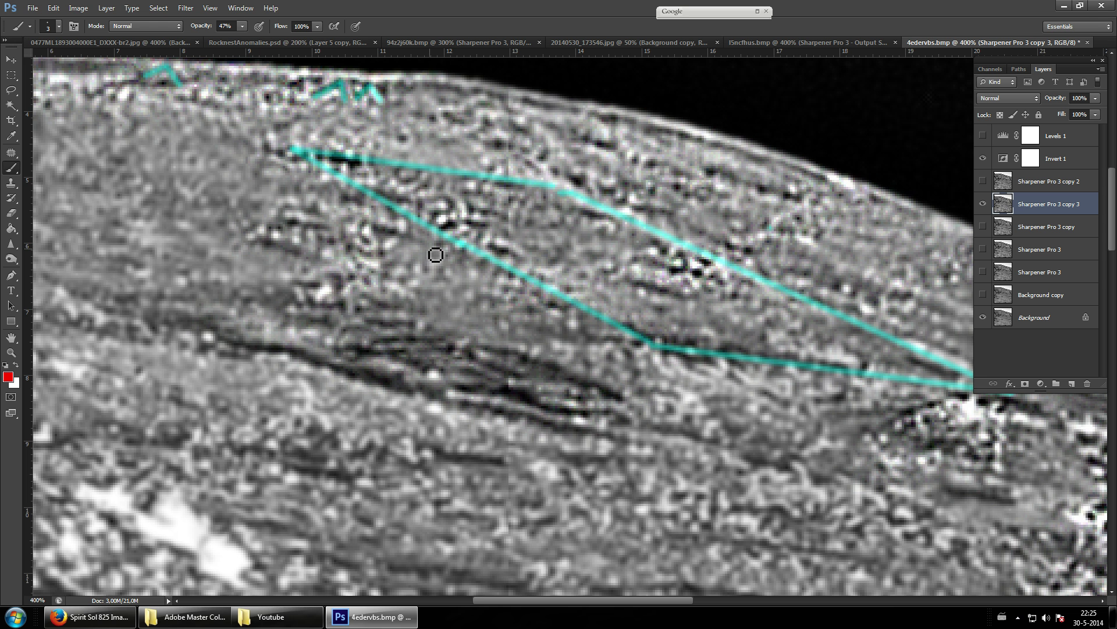
# - Brush two straight lines forming a sideways V between the dark ridges and the lower corner of the four-sided outline
pyautogui.hotkey('ctrl', '-')
pyautogui.hotkey('ctrl', '-')
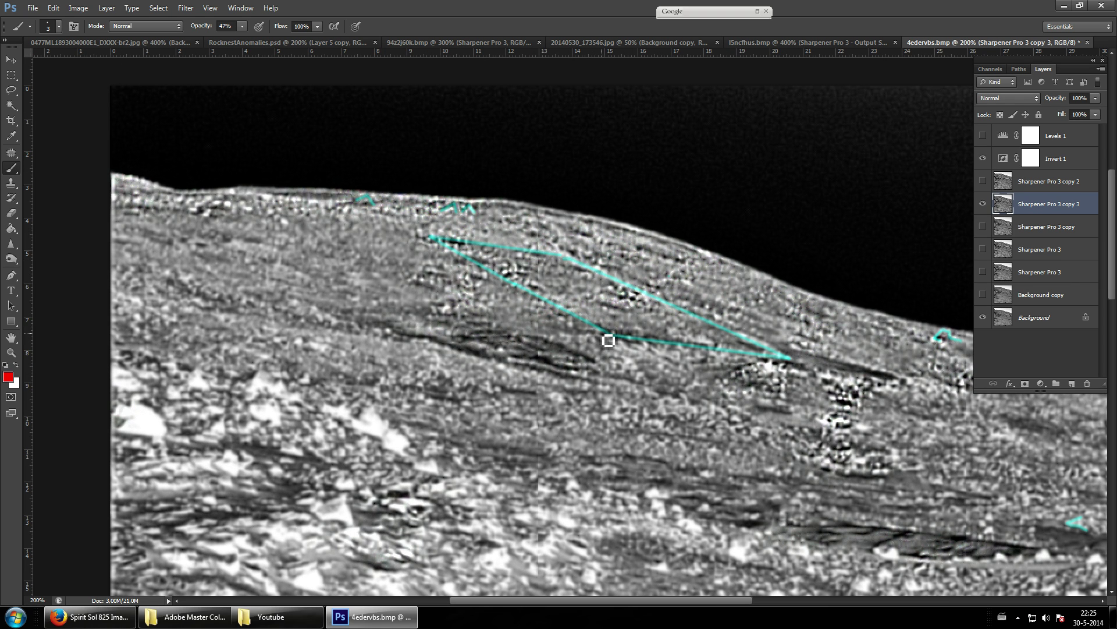
pyautogui.click(597, 362)
pyautogui.keyDown('shift'); pyautogui.click(549, 343); pyautogui.keyUp('shift')
pyautogui.click(542, 336)
pyautogui.keyDown('shift'); pyautogui.click(598, 336); pyautogui.keyUp('shift')
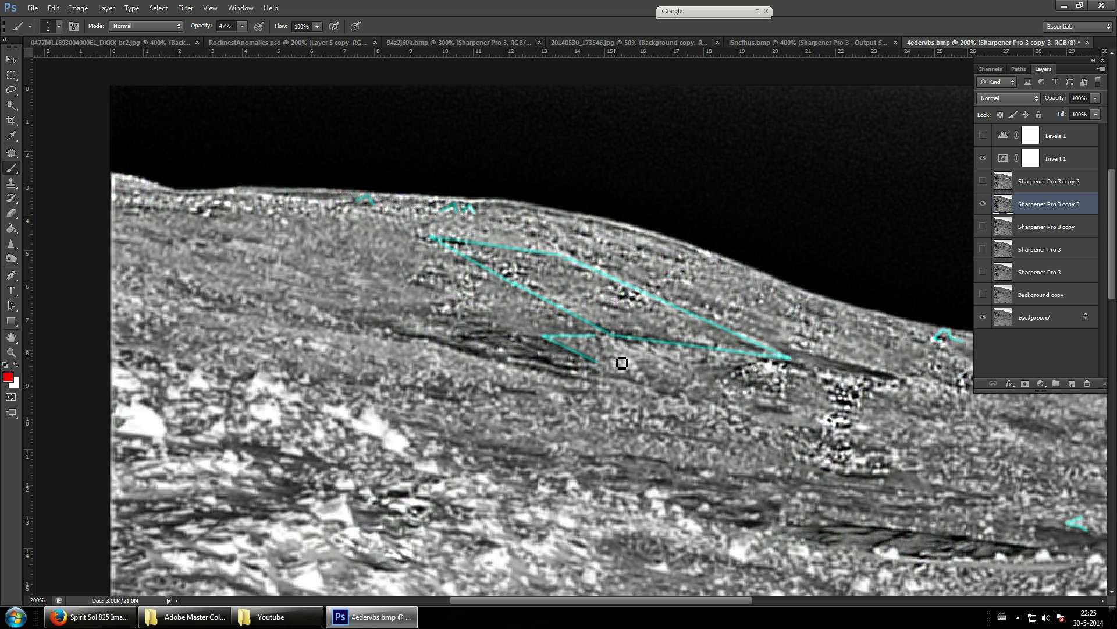